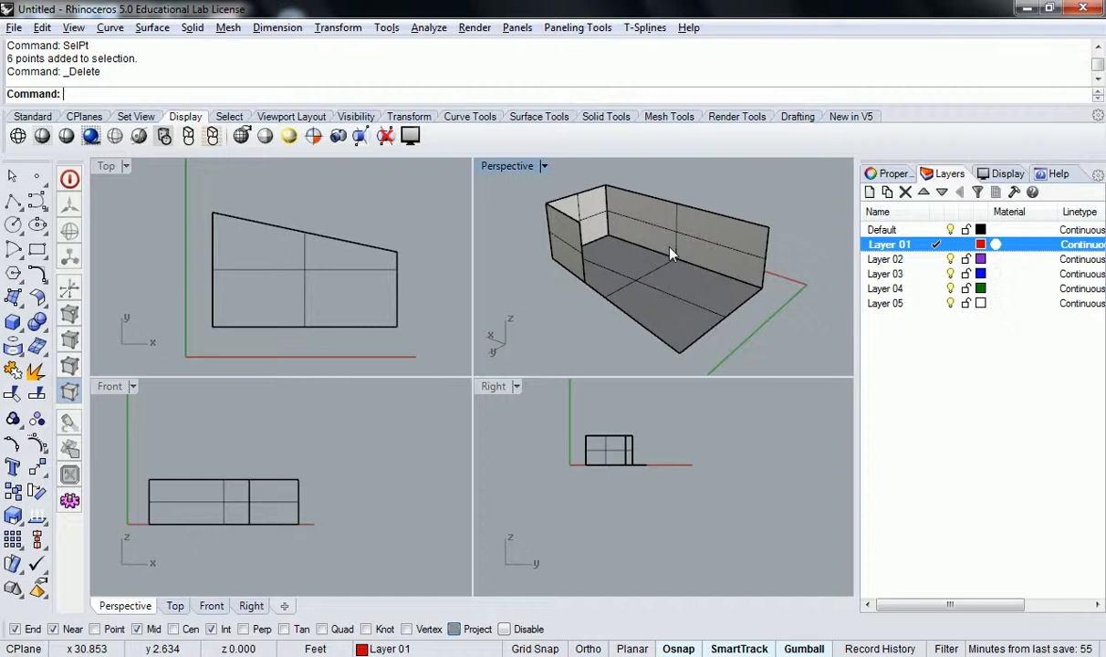
- Draw an open polyline along the top edges of the three walls, from the long wall's free end to the short wall's free end
right_click_drag(629, 222, 679, 258)
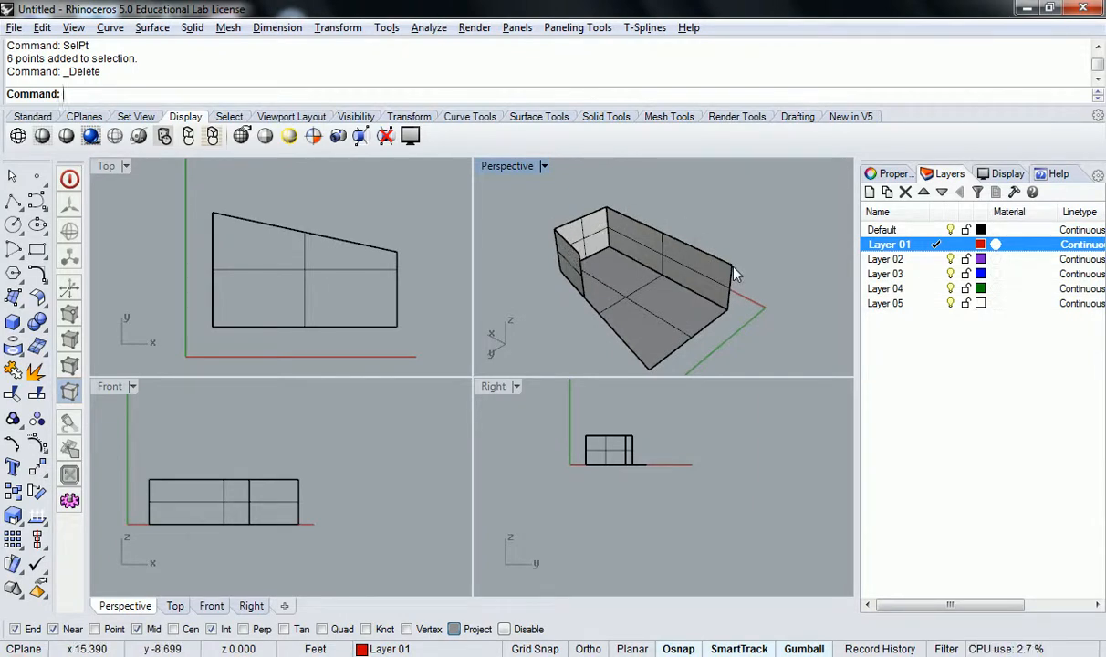
right_click_drag(734, 268, 711, 240)
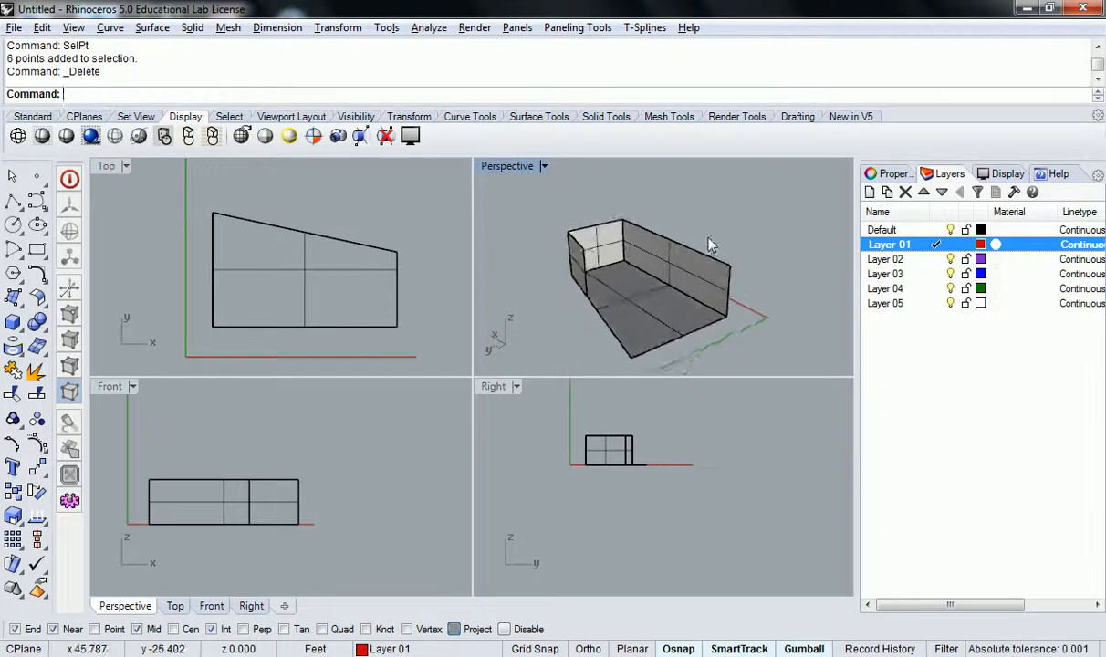
scroll(712, 241, "up", 7)
right_click_drag(763, 302, 709, 271)
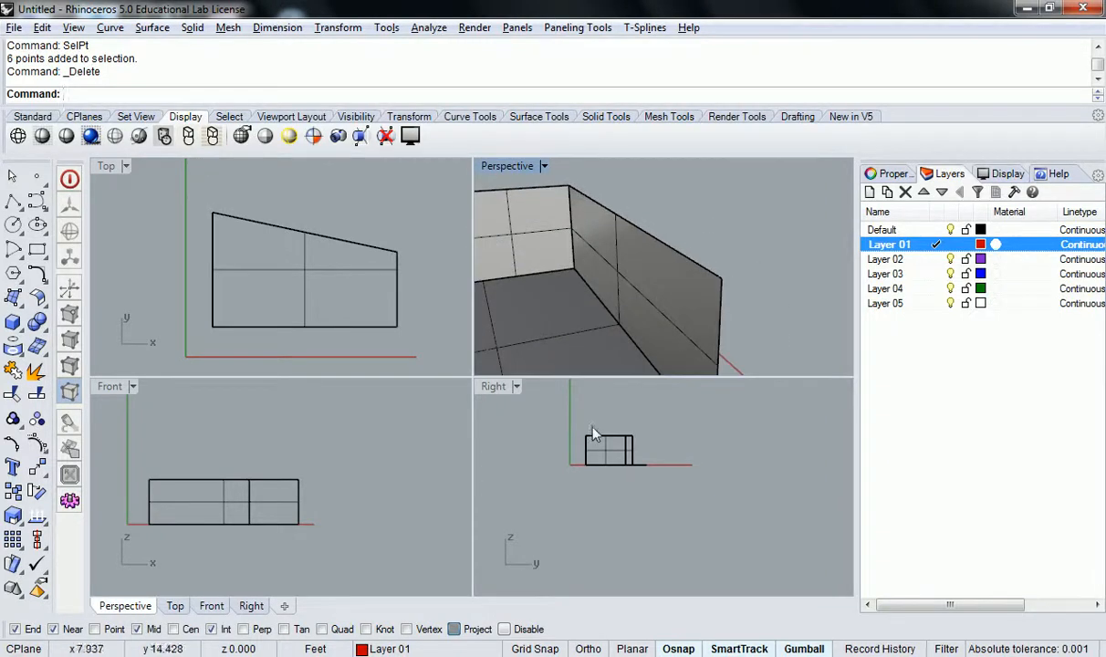
scroll(595, 434, "up", 10)
right_click_drag(598, 442, 659, 402)
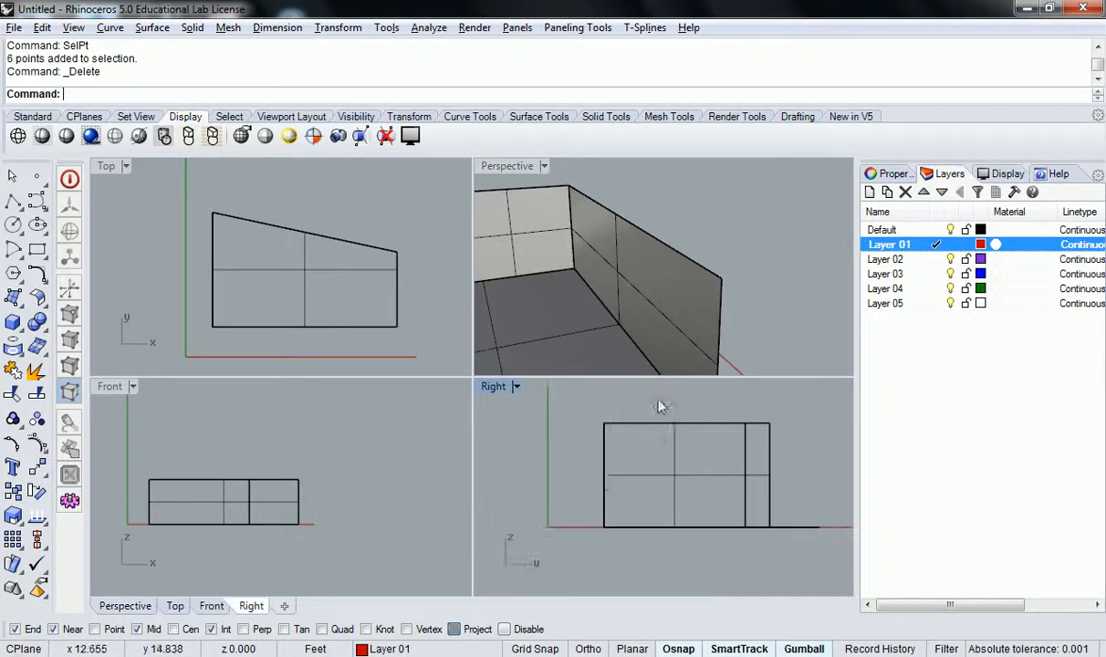
left_click(14, 202)
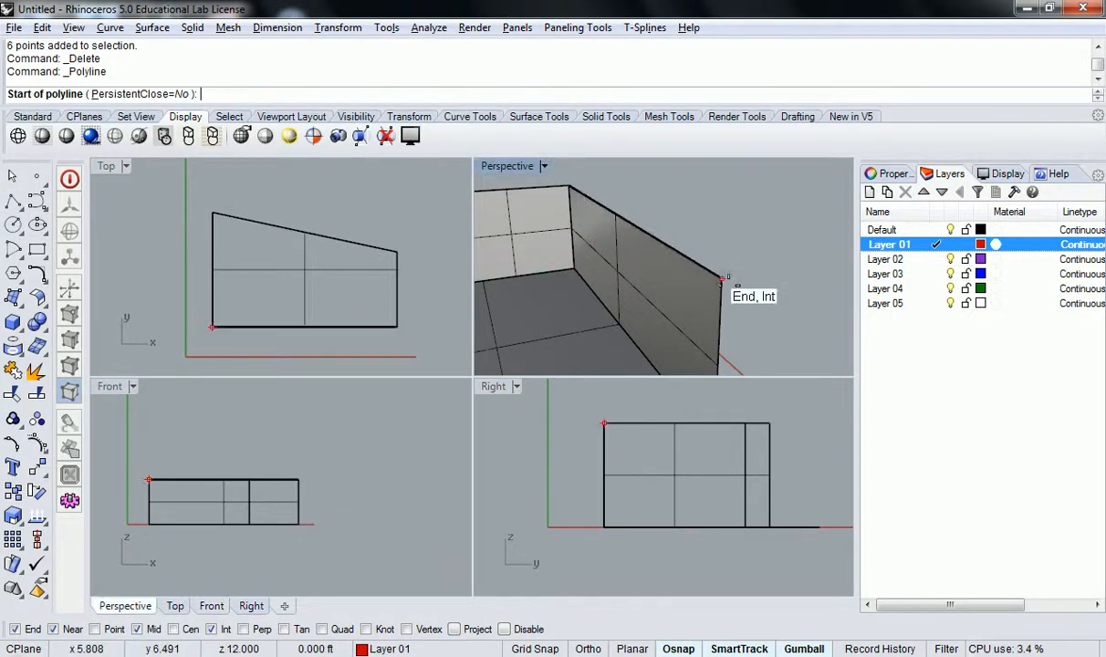
left_click(725, 280)
scroll(727, 282, "down", 4)
scroll(670, 239, "up", 3)
left_click(652, 230)
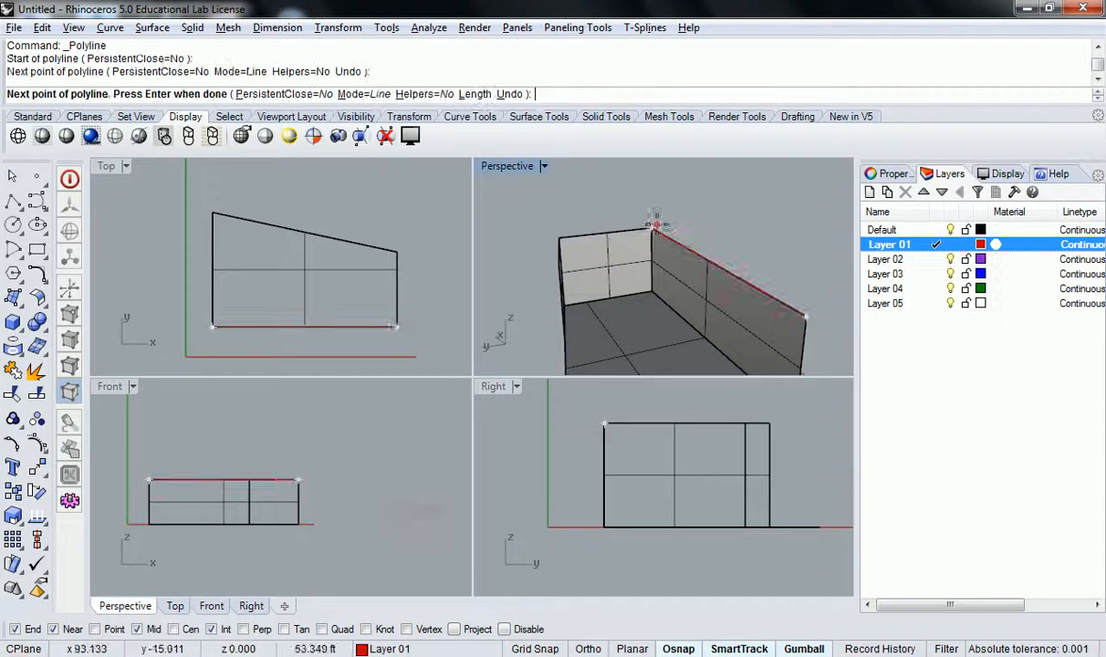
left_click(559, 240)
right_click_drag(559, 243, 684, 291)
left_click(519, 302)
right_click(691, 258)
- Start a moulding profile polyline in the Right view, from the wall's top corner down about 1.85 ft, ending in a small step inward and up
scroll(699, 256, "down", 3)
right_click(697, 295)
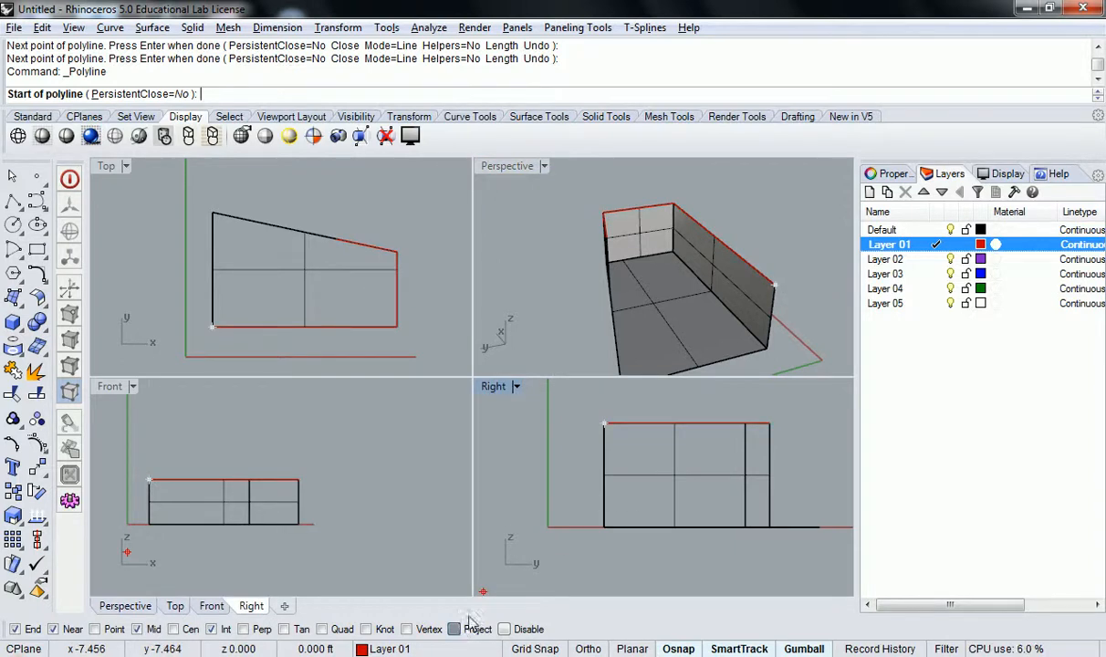
scroll(602, 411, "down", 6)
scroll(600, 414, "up", 6)
scroll(598, 415, "up", 5)
scroll(503, 429, "up", 3)
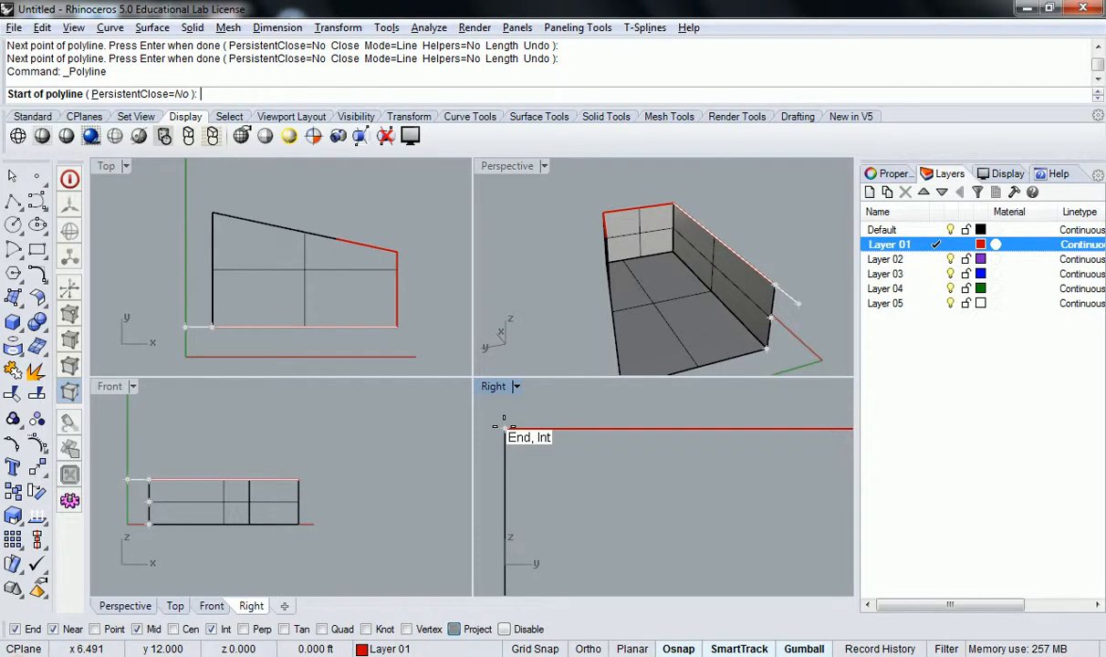
left_click(503, 429)
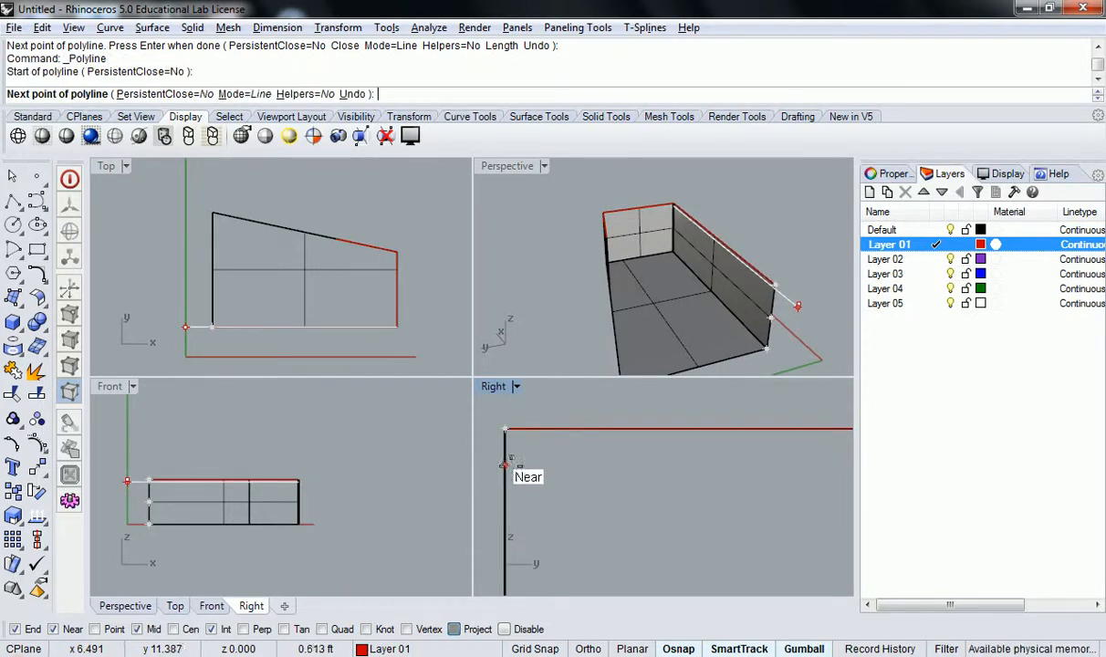
left_click(506, 536)
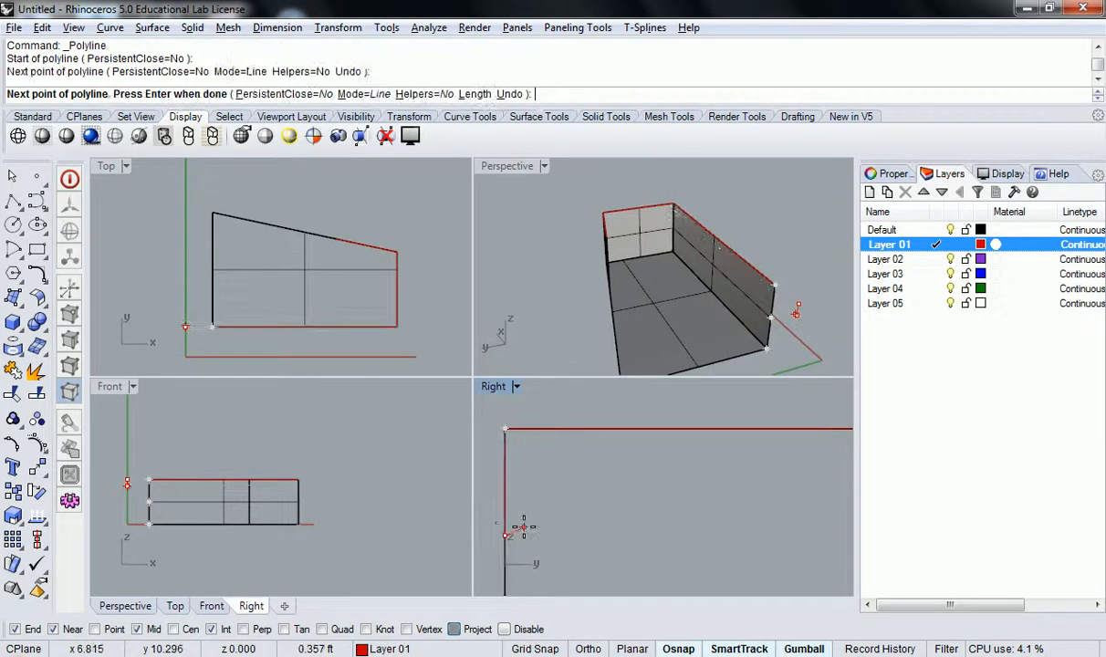
key("shift")
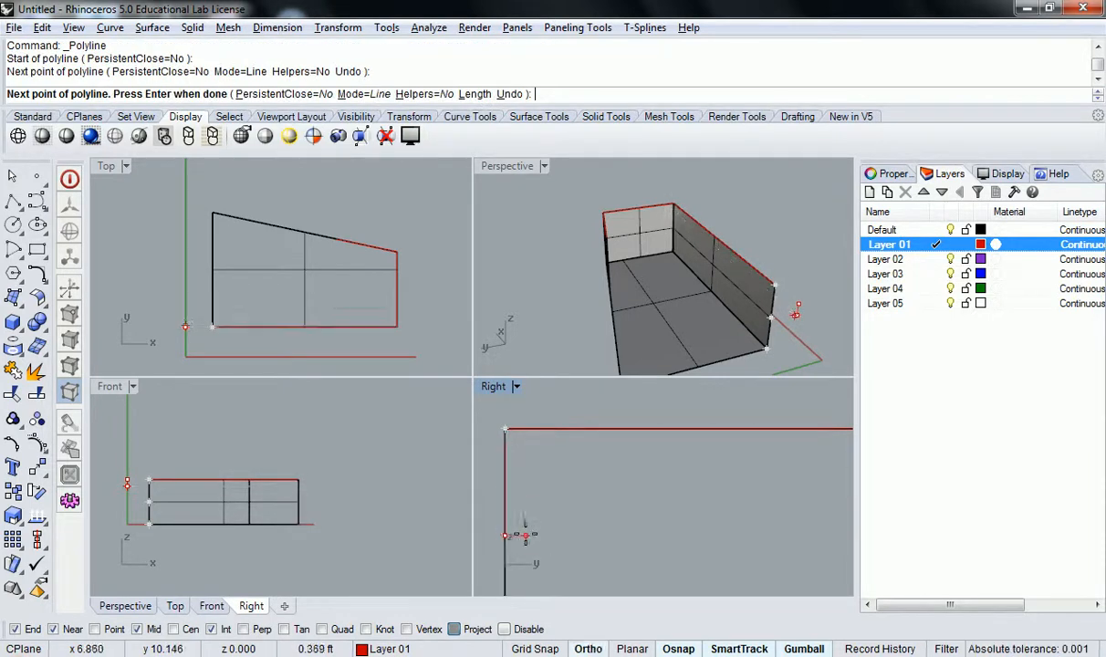
left_click(524, 520)
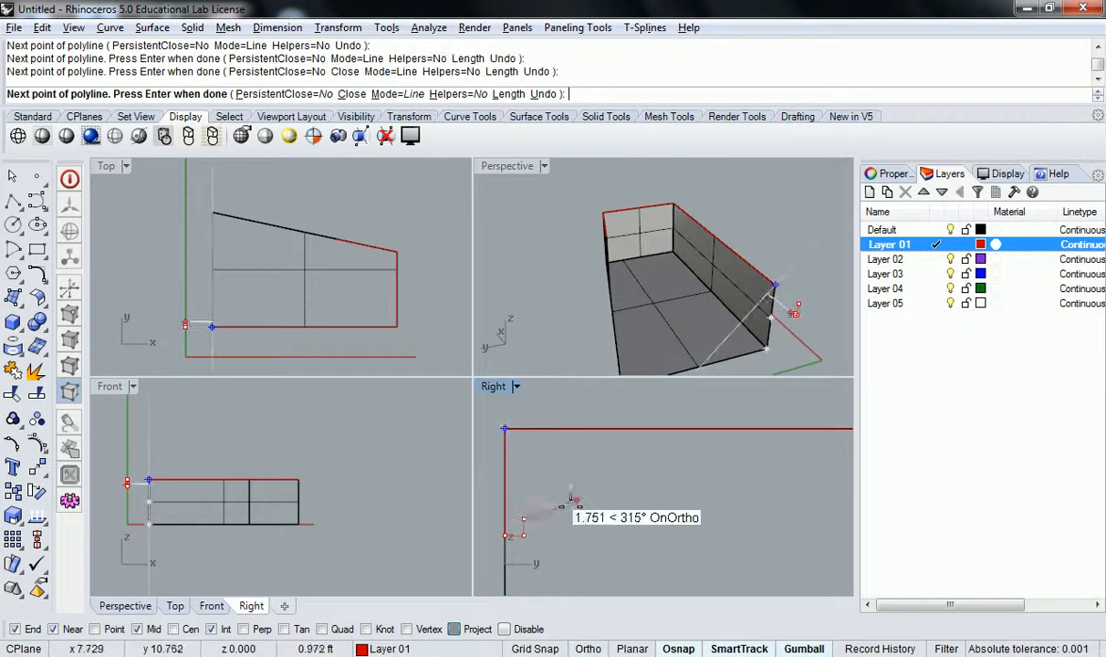
- Add the sloped, vertical and flared segments of the moulding profile and close it at the wall's top corner
scroll(545, 504, "up", 3)
left_click(554, 489)
key("shift")
left_click(554, 420)
left_click(575, 405)
left_click(575, 390, "shift")
right_click_drag(575, 390, 607, 391)
right_click_drag(530, 404, 568, 438)
left_click(554, 425, "shift")
- Move the moulding profile from its top corner to the long wall's free top corner
right_click_drag(793, 320, 774, 309)
scroll(775, 309, "up", 4)
scroll(810, 329, "up", 3)
scroll(809, 329, "down", 3)
left_click(809, 328)
type("Move")
key("Return")
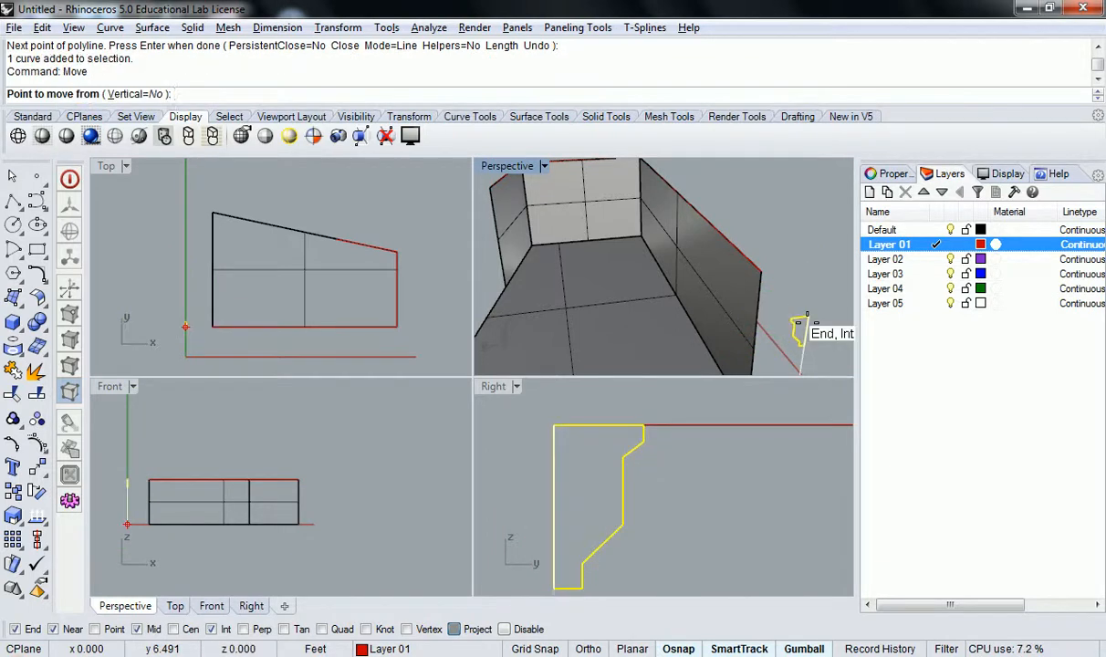
left_click(812, 288)
left_click(758, 271)
- Maximize the Perspective viewport and start Sweep1 with the wall-top polyline curve as the rail
right_click_drag(785, 256, 634, 212)
double_click(502, 165)
right_click_drag(514, 234, 550, 301)
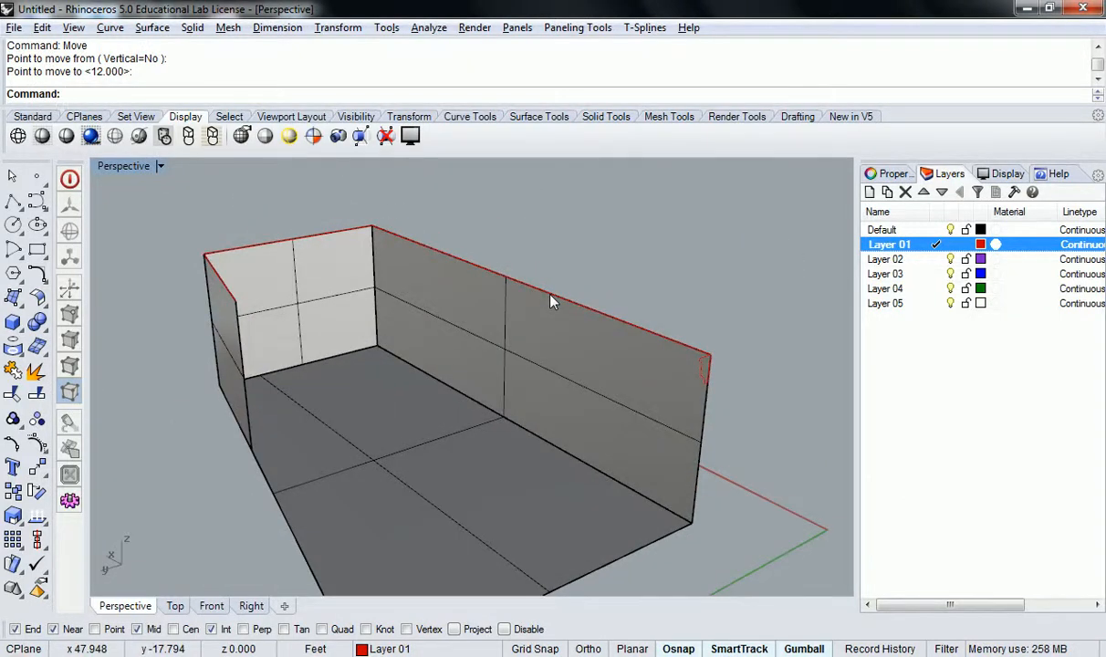
type("weep1")
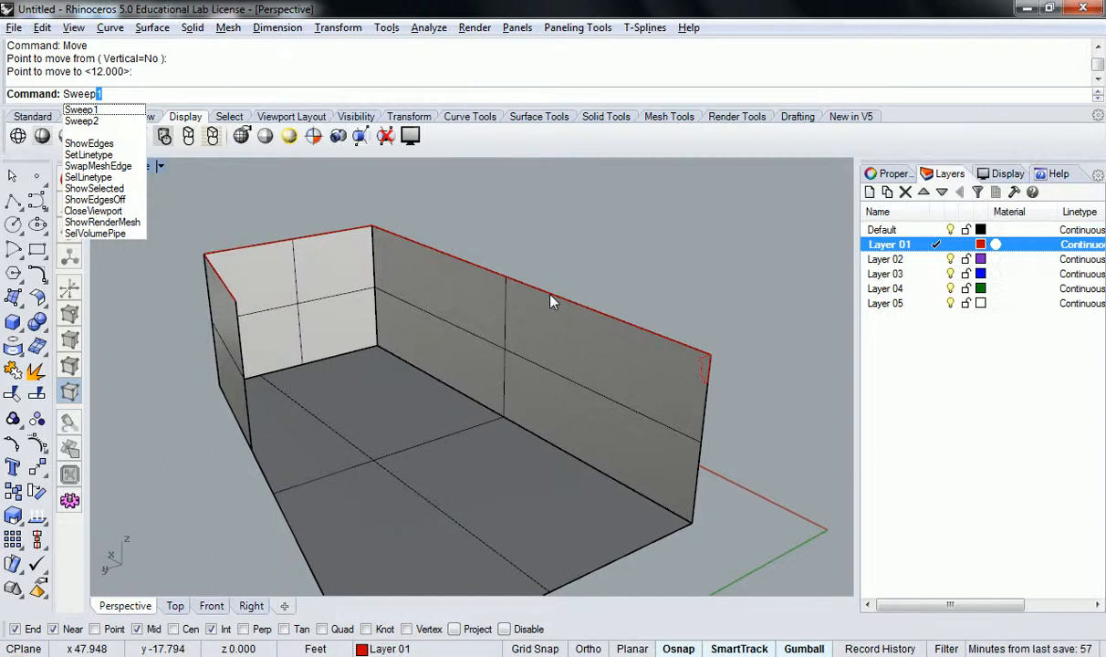
key("Return")
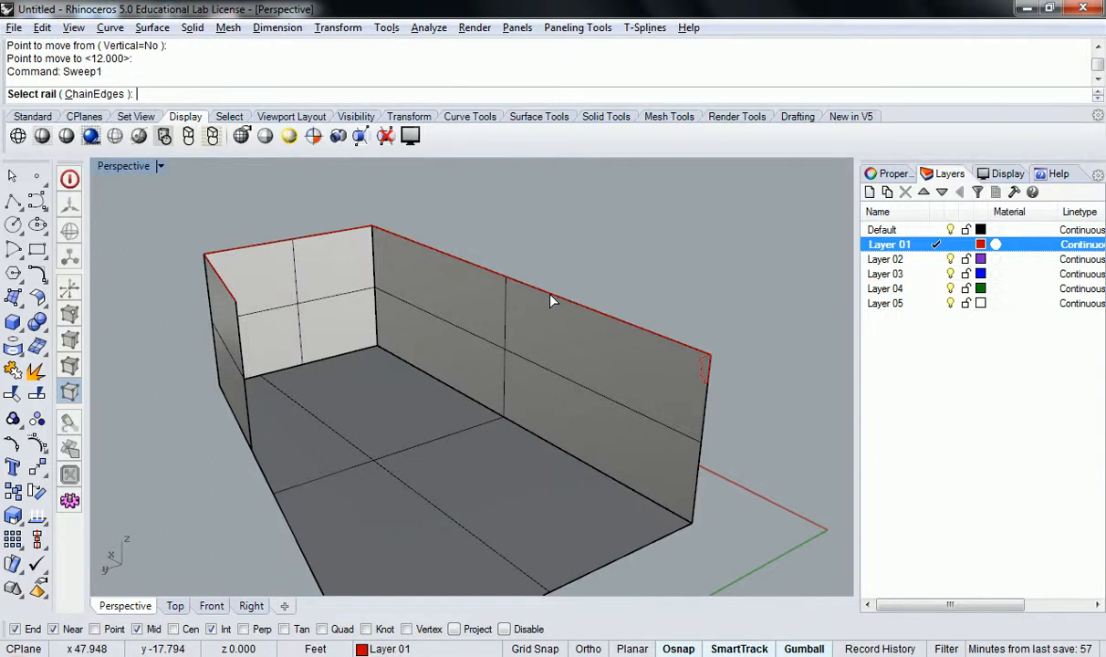
left_click(686, 351)
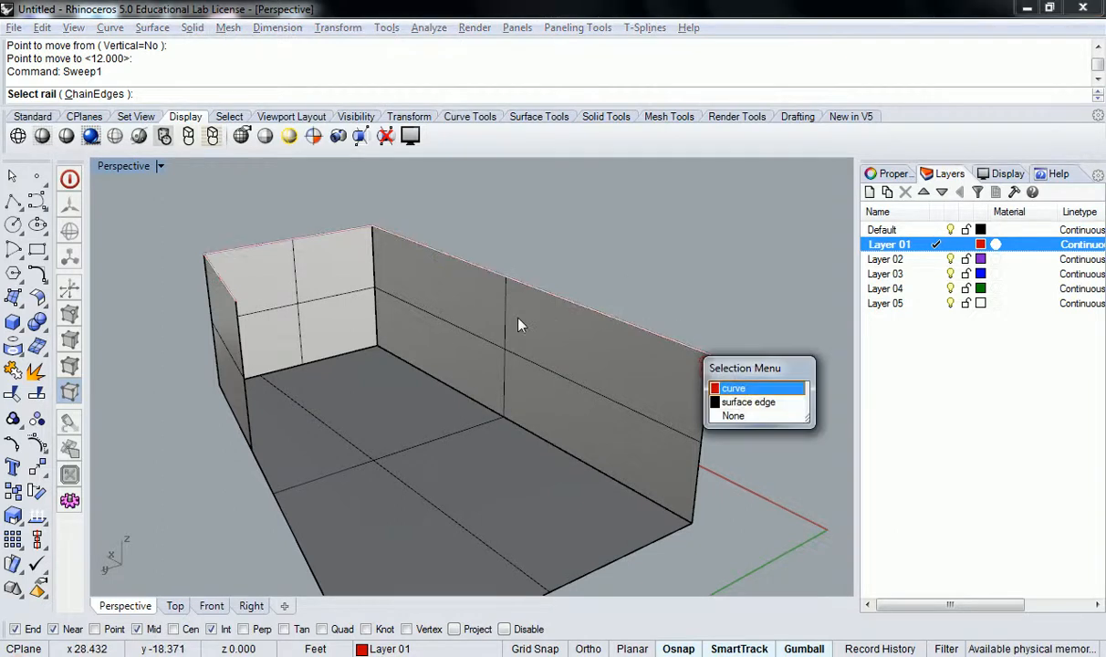
left_click(797, 408)
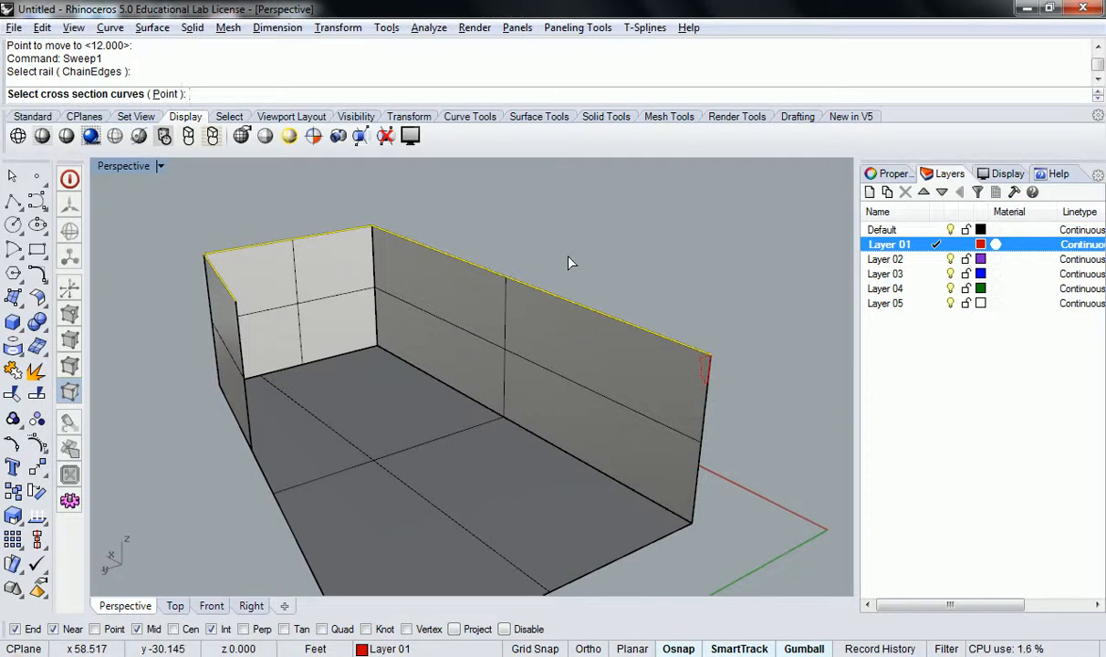
- Use the moulding profile as the cross section, keep its seam point, and create the Freeform sweep with Do not simplify
scroll(701, 382, "up", 2)
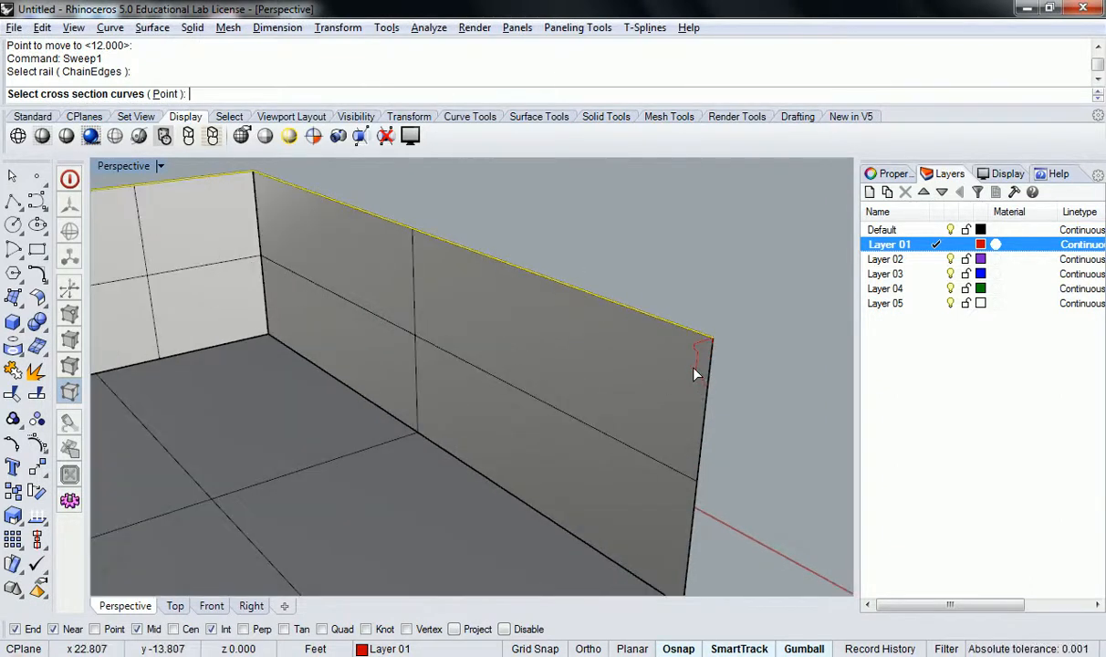
left_click(697, 376)
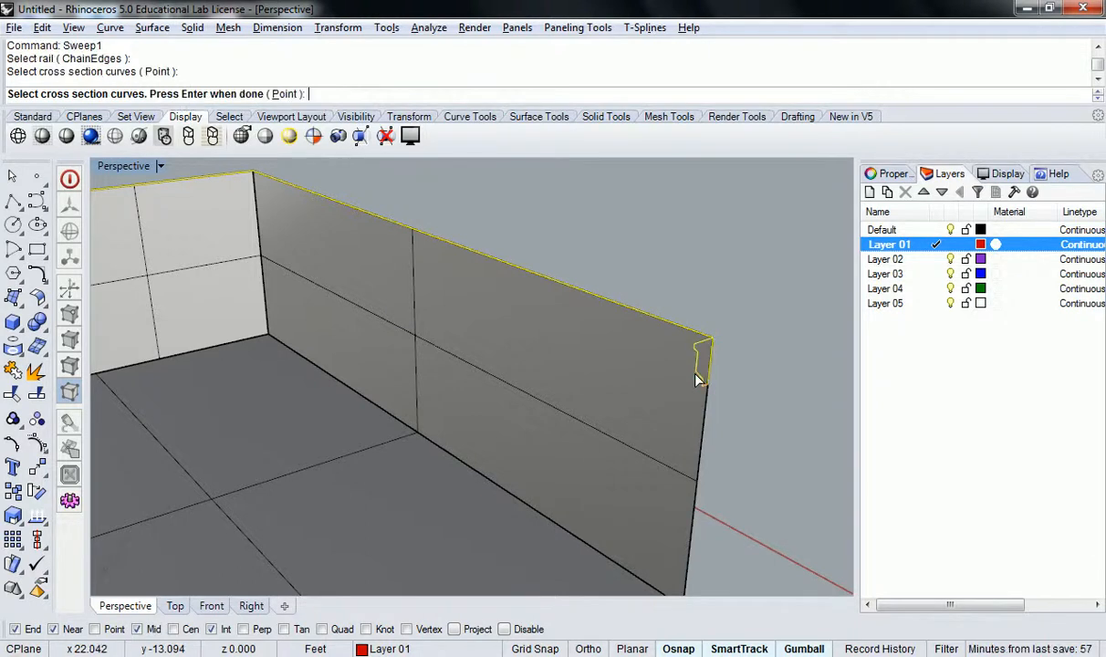
scroll(645, 382, "down", 3)
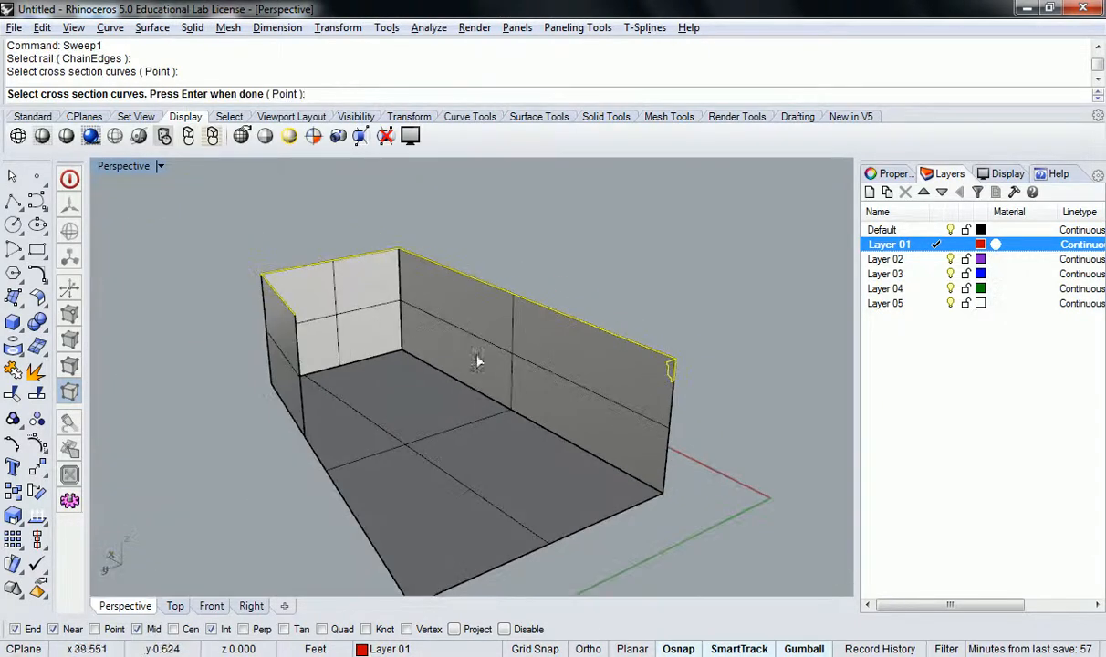
key("Return")
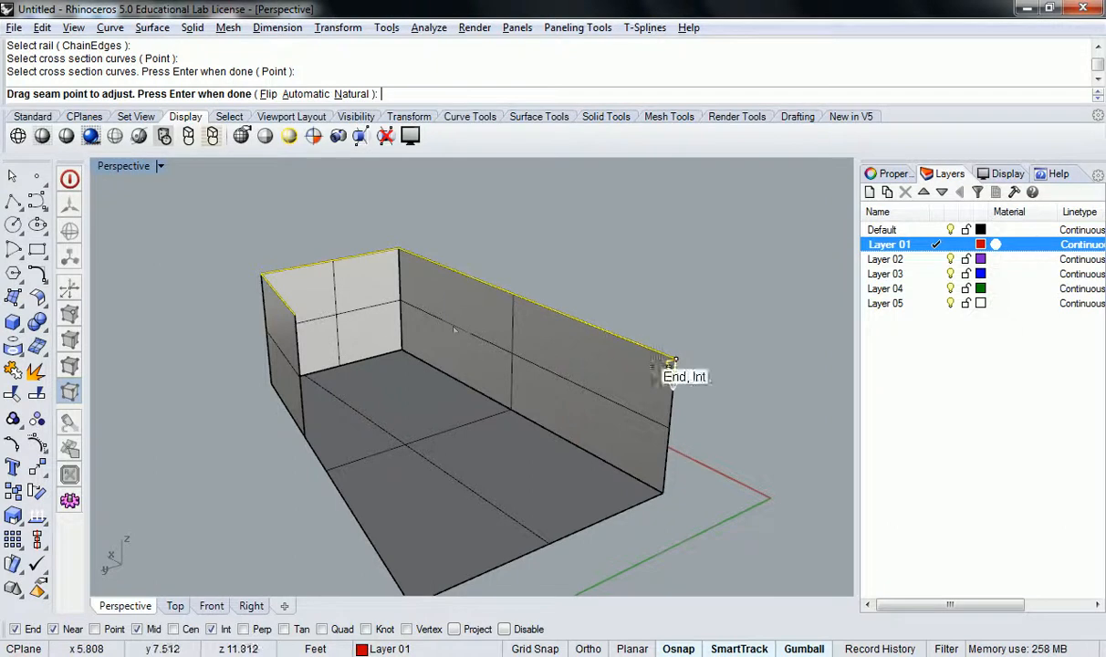
scroll(662, 365, "up", 3)
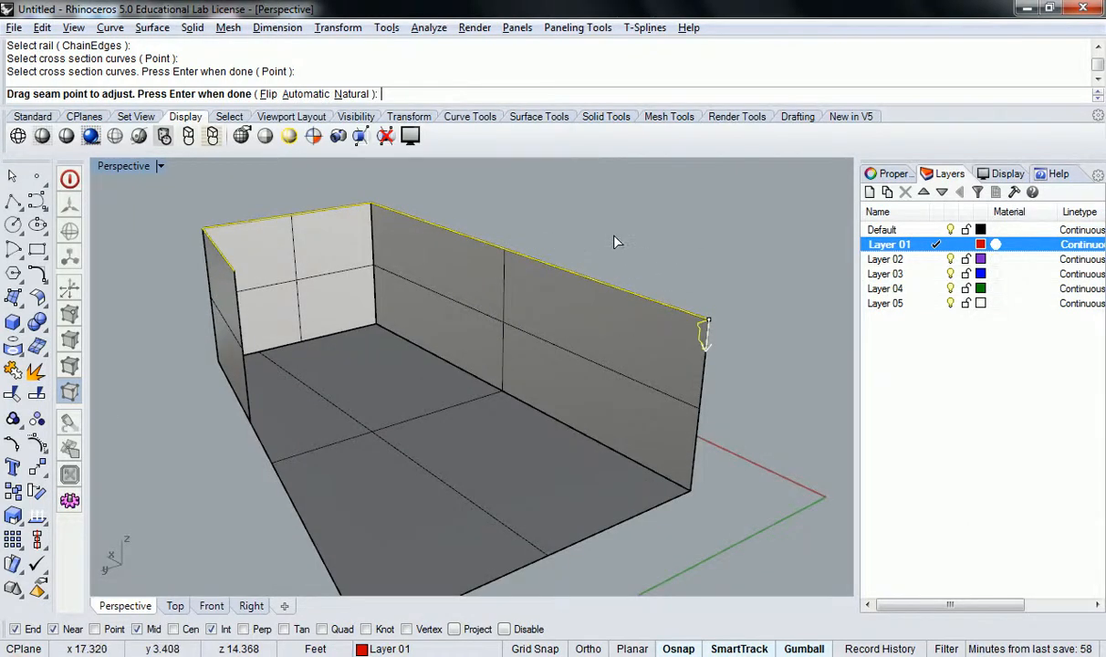
key("Return")
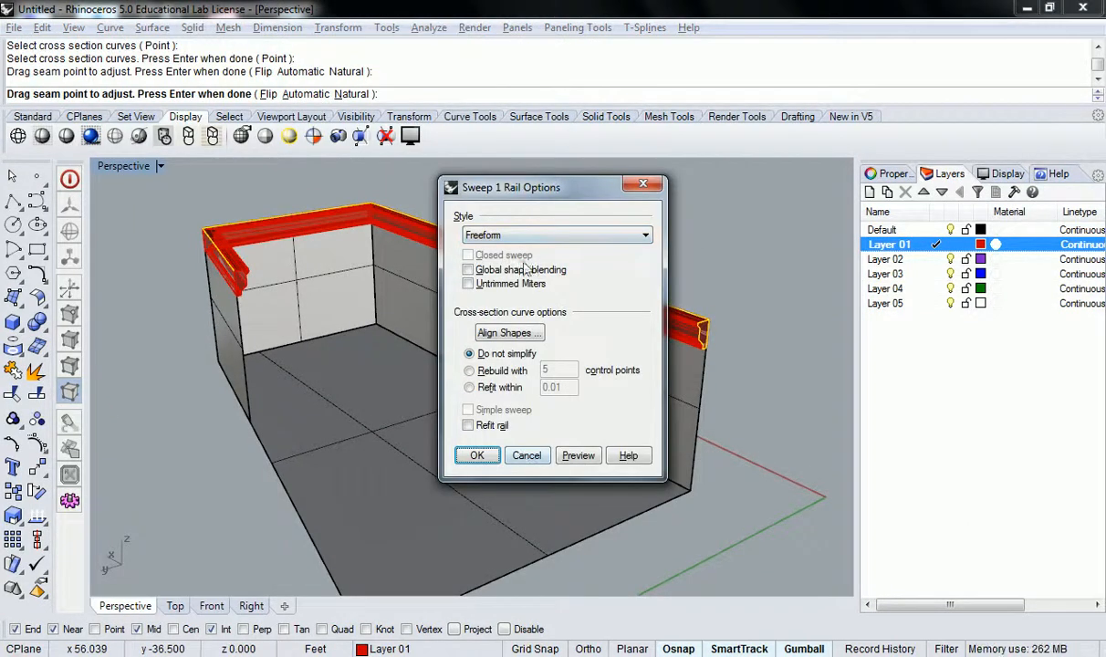
left_click_drag(511, 187, 399, 273)
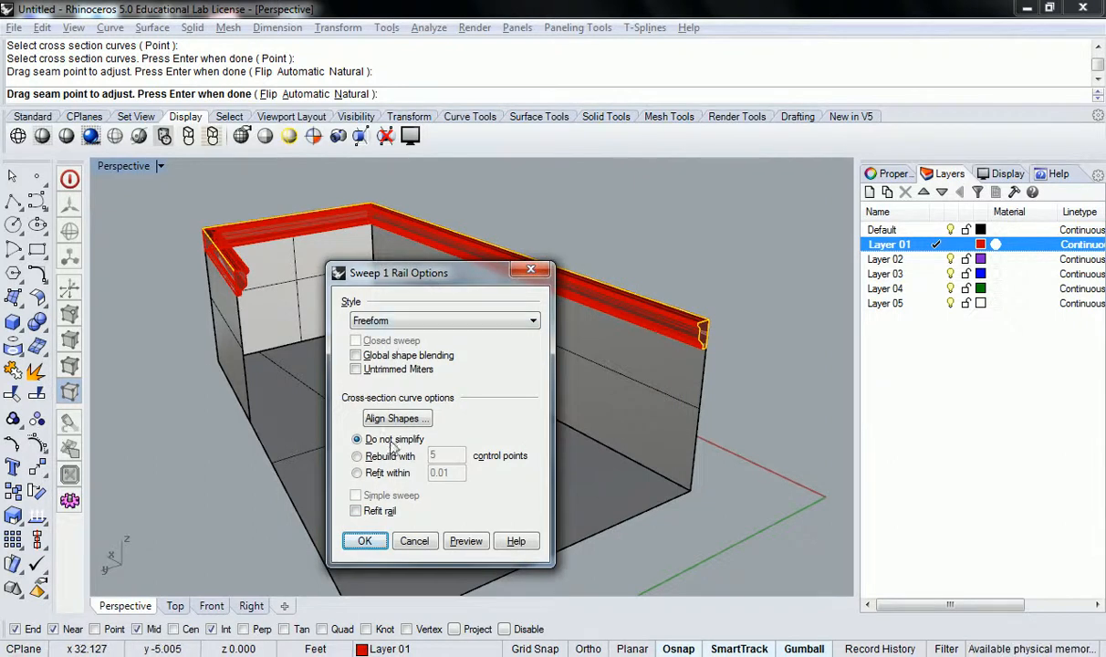
left_click(366, 541)
- Examine the swept moulding along the wall tops, especially how it turns at the corners
right_click_drag(730, 324, 657, 306)
right_click_drag(515, 256, 599, 330, "shift")
scroll(518, 281, "up", 5)
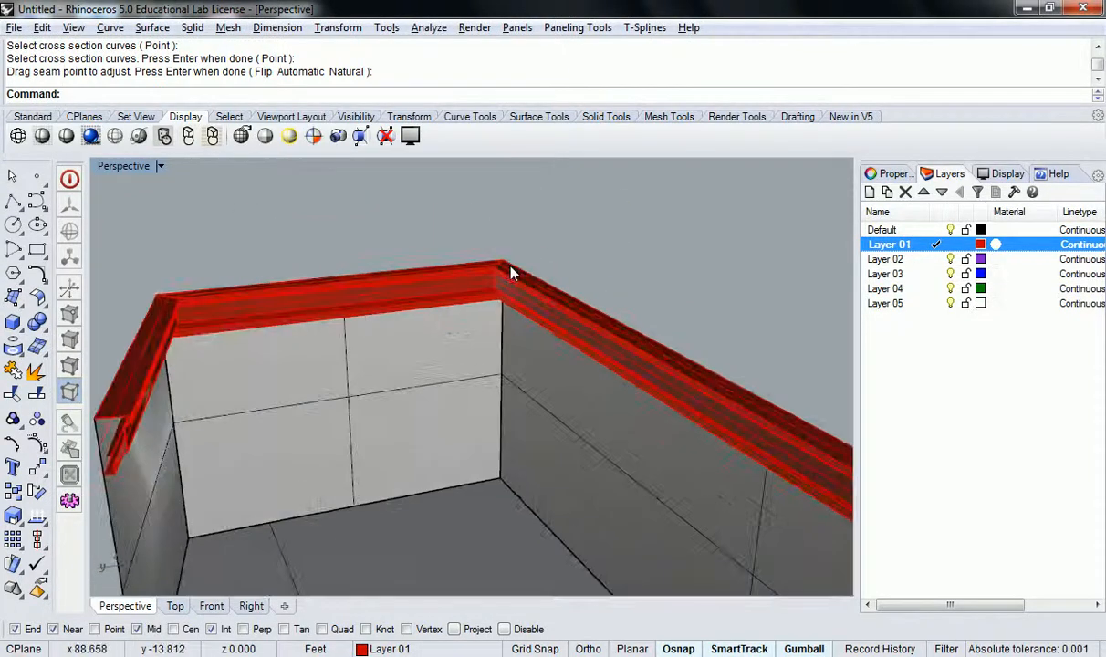
scroll(506, 276, "up", 4)
right_click_drag(459, 336, 523, 329)
scroll(523, 328, "down", 5)
left_click(539, 298)
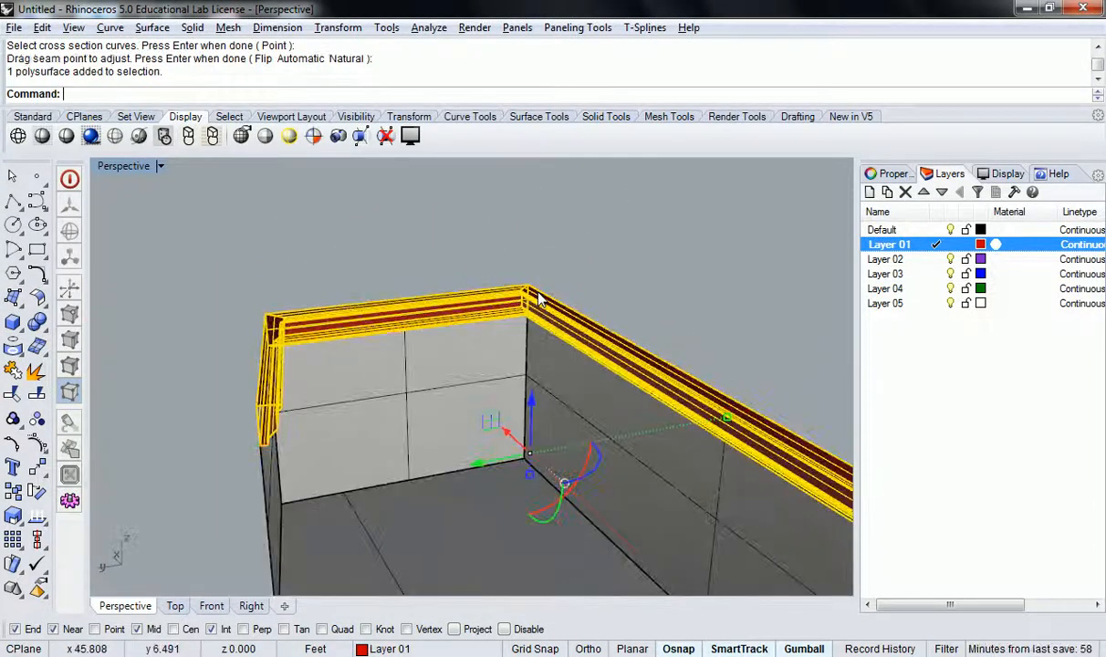
key("Return")
key("Escape")
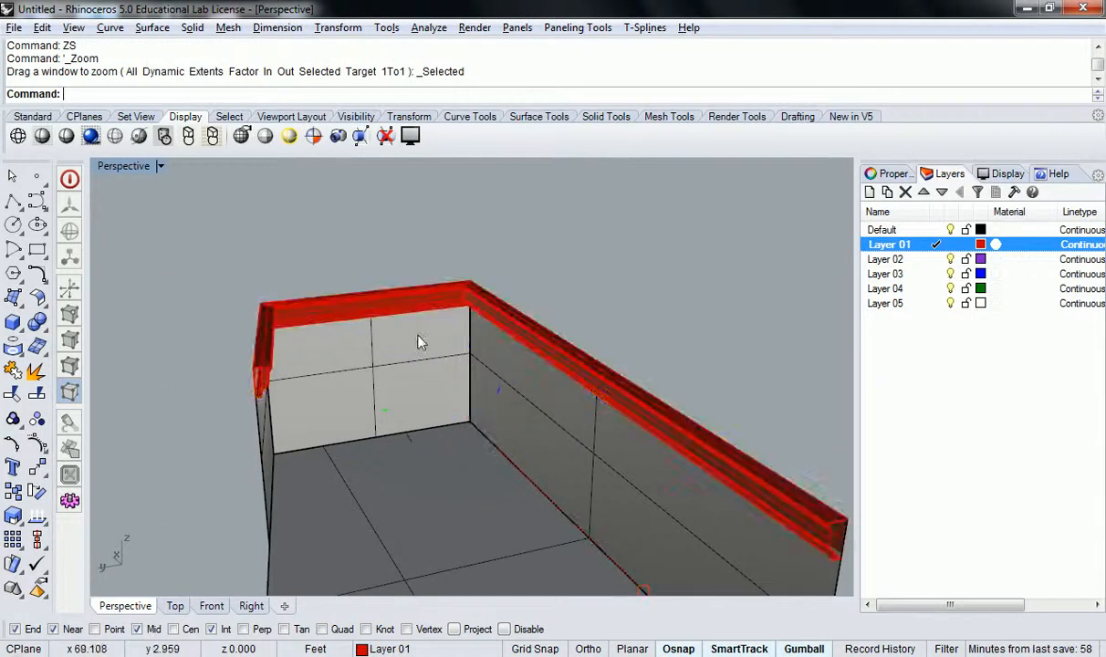
scroll(398, 318, "up", 6)
right_click_drag(445, 284, 459, 310)
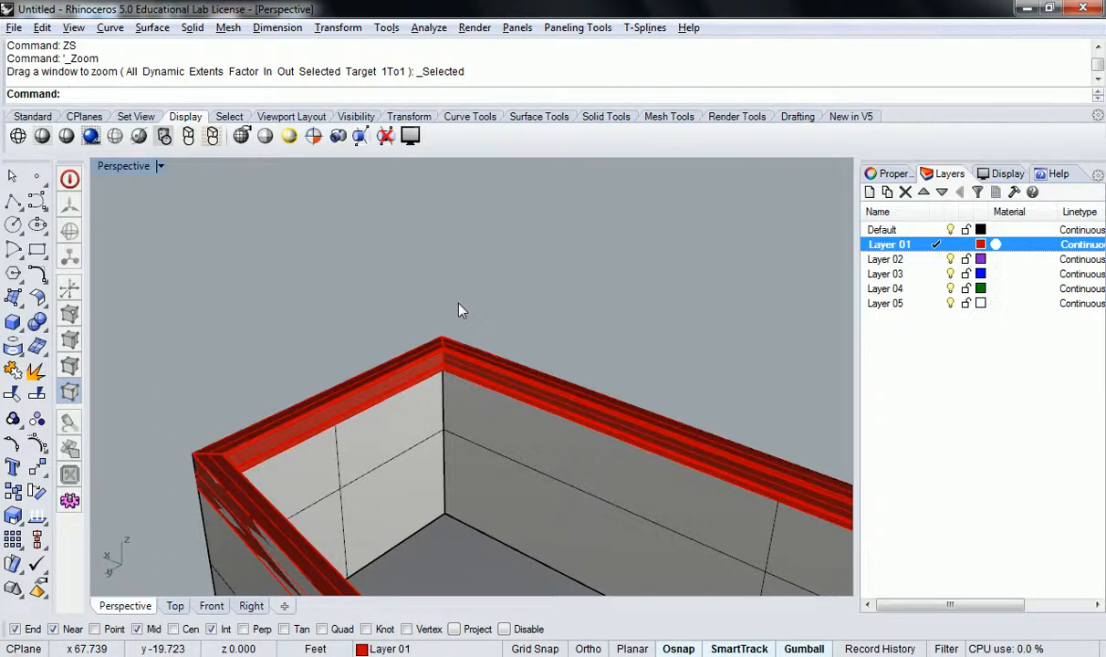
- Delete the swept moulding, its wall-top rail curve and the profile curve
scroll(459, 305, "down", 8)
right_click_drag(603, 417, 541, 385, "shift")
scroll(596, 375, "up", 5)
left_click(647, 388)
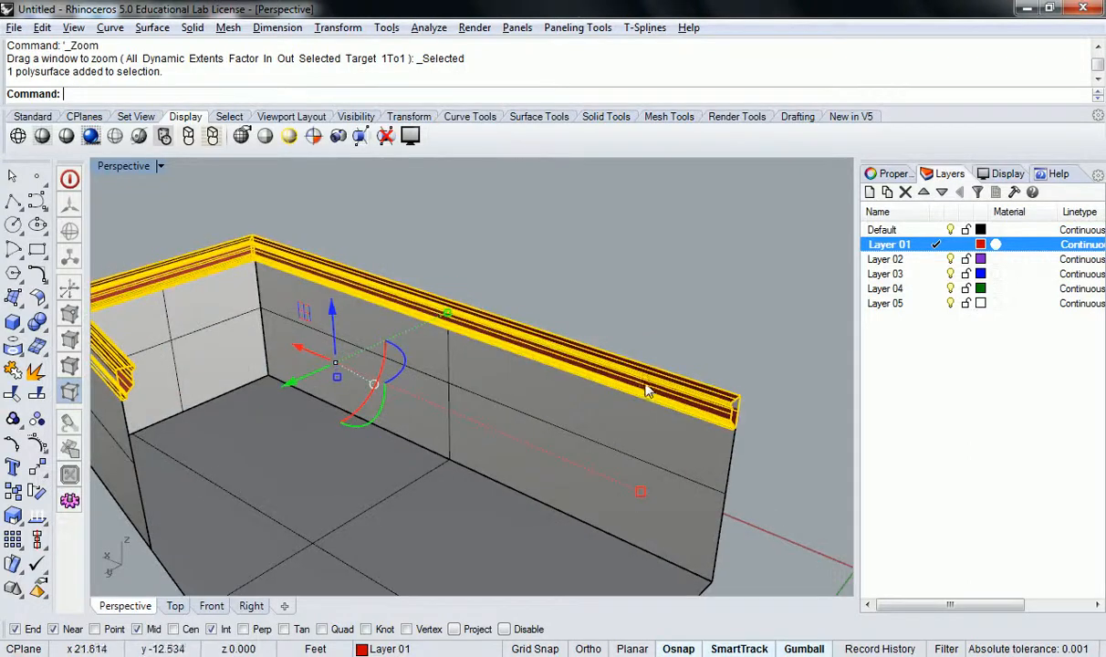
key("Delete")
left_click(685, 377)
key("Delete")
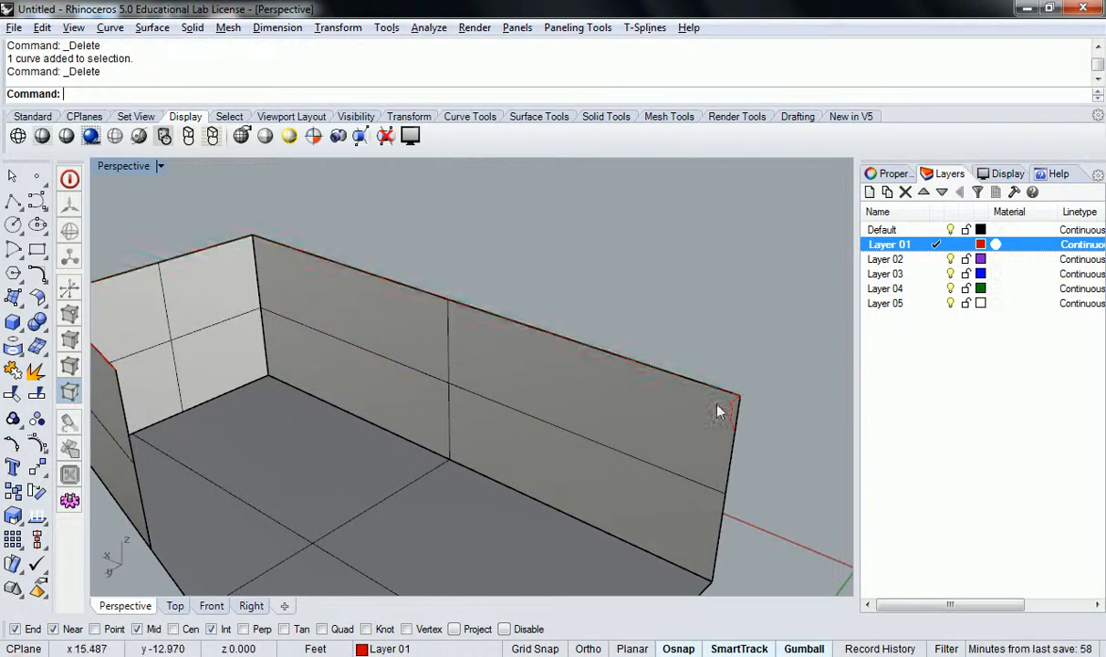
left_click(733, 409)
key("Delete")
- Return to the four-viewport layout with the walls framed in the Right viewport
scroll(711, 420, "down", 4)
right_click_drag(711, 420, 358, 373)
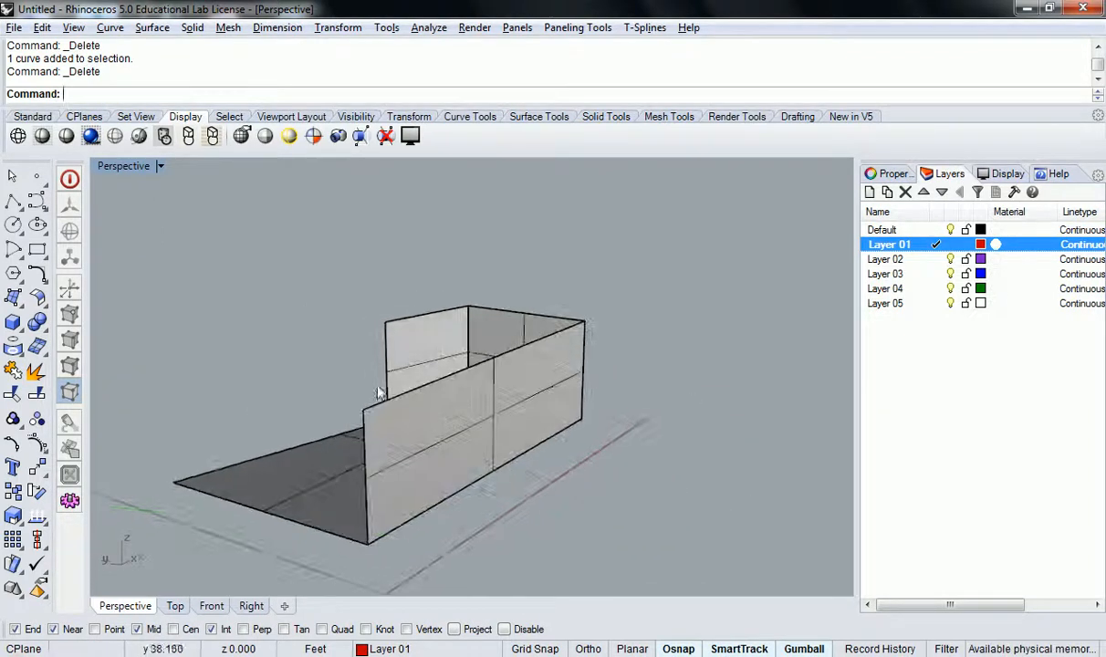
double_click(122, 170)
left_click(562, 415)
scroll(561, 415, "down", 3)
right_click_drag(660, 447, 613, 454)
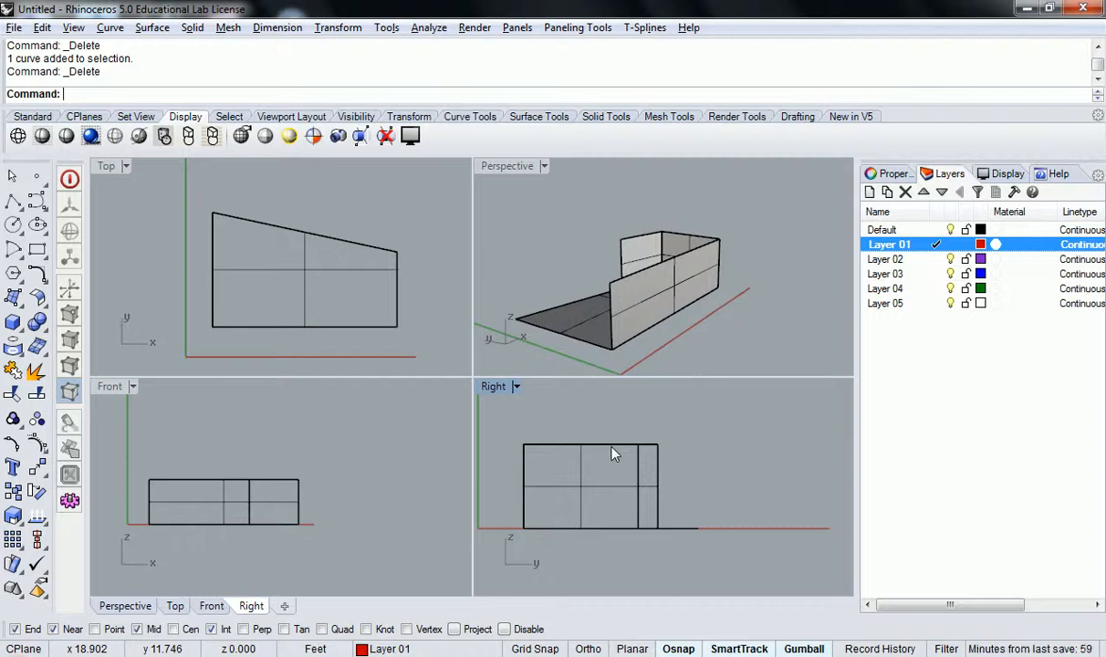
right_click_drag(594, 434, 647, 444)
scroll(631, 436, "up", 2)
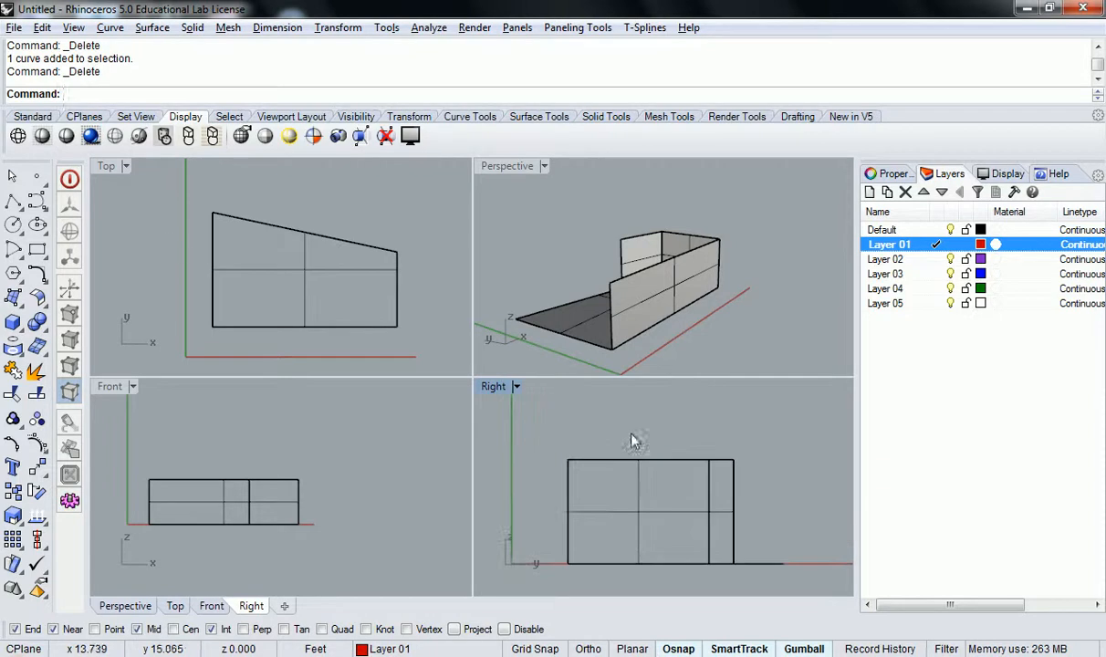
- In the Right view, draw a V-shaped polyline from about 3.5 ft above the wall's corner, down to its top midpoint and back up
left_click(13, 200)
scroll(598, 434, "up", 3)
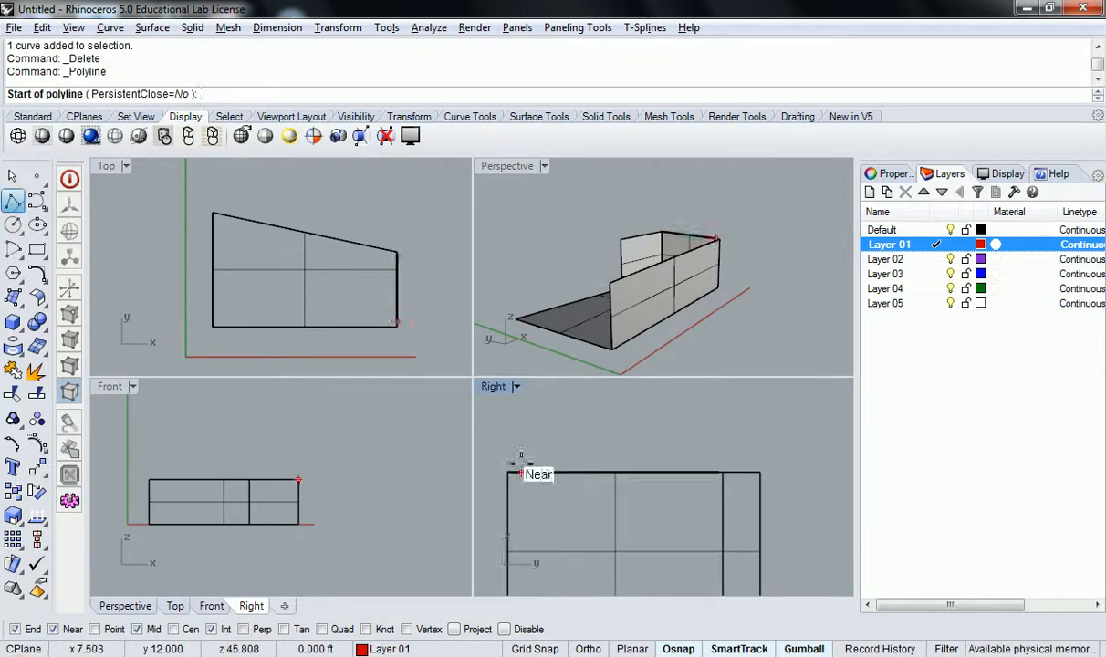
left_click(508, 473)
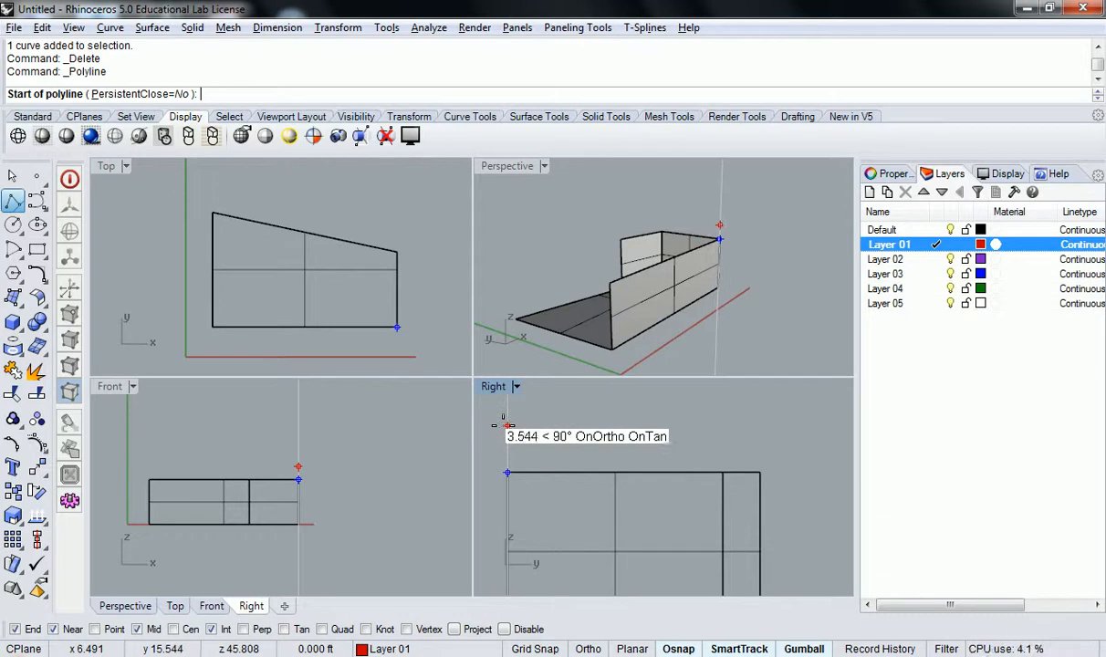
left_click(615, 473)
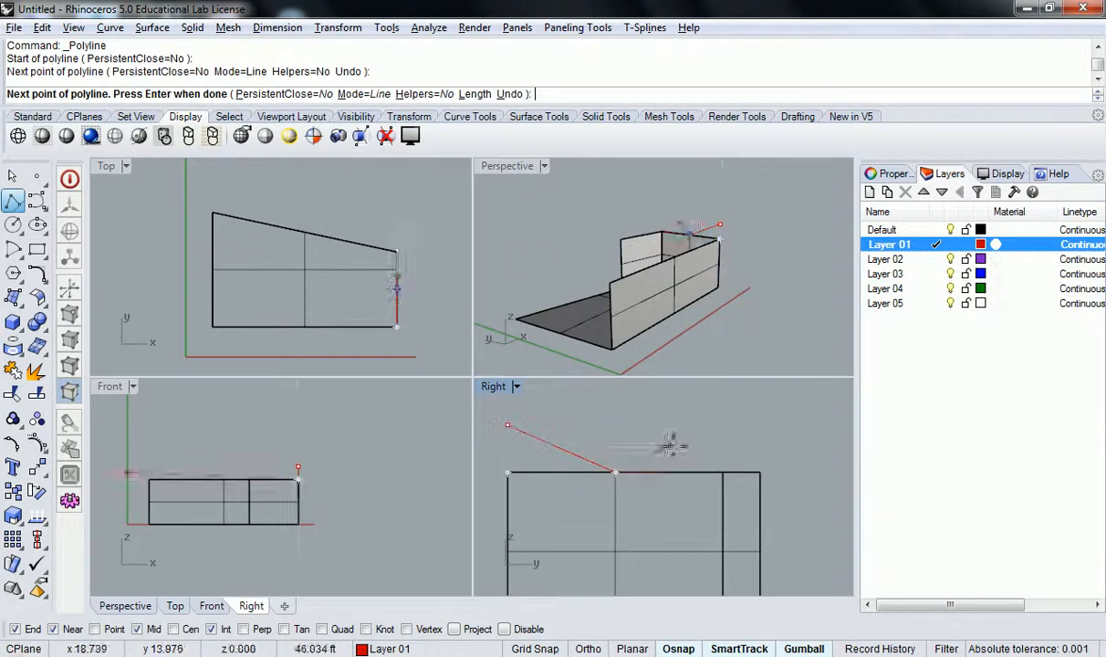
left_click(721, 427)
key("Return")
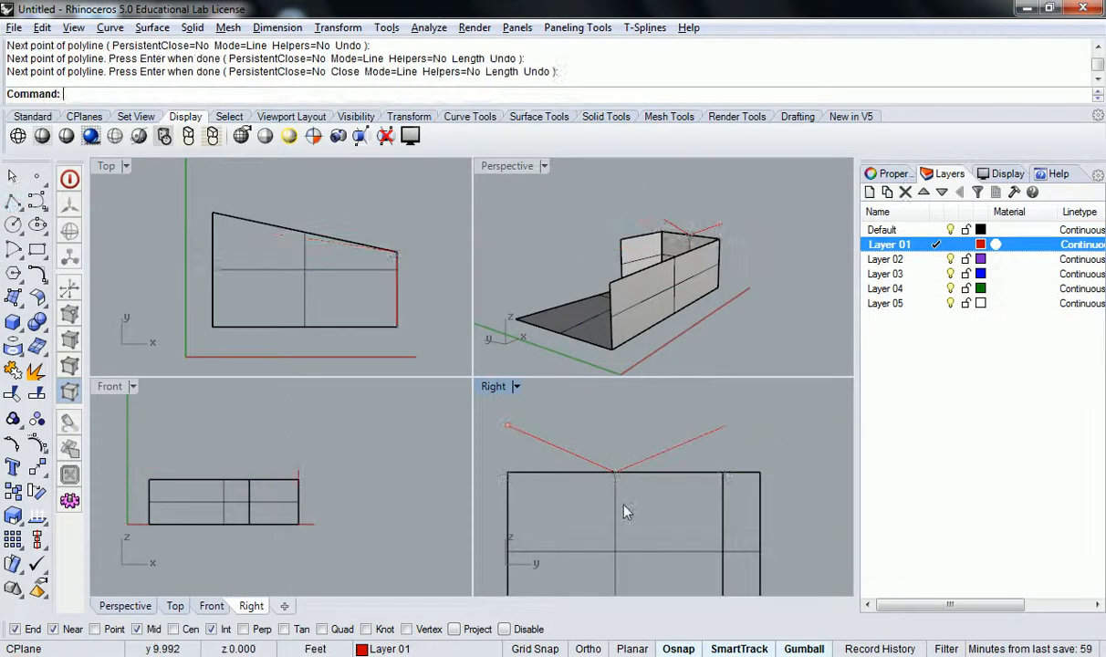
scroll(730, 438, "down", 3)
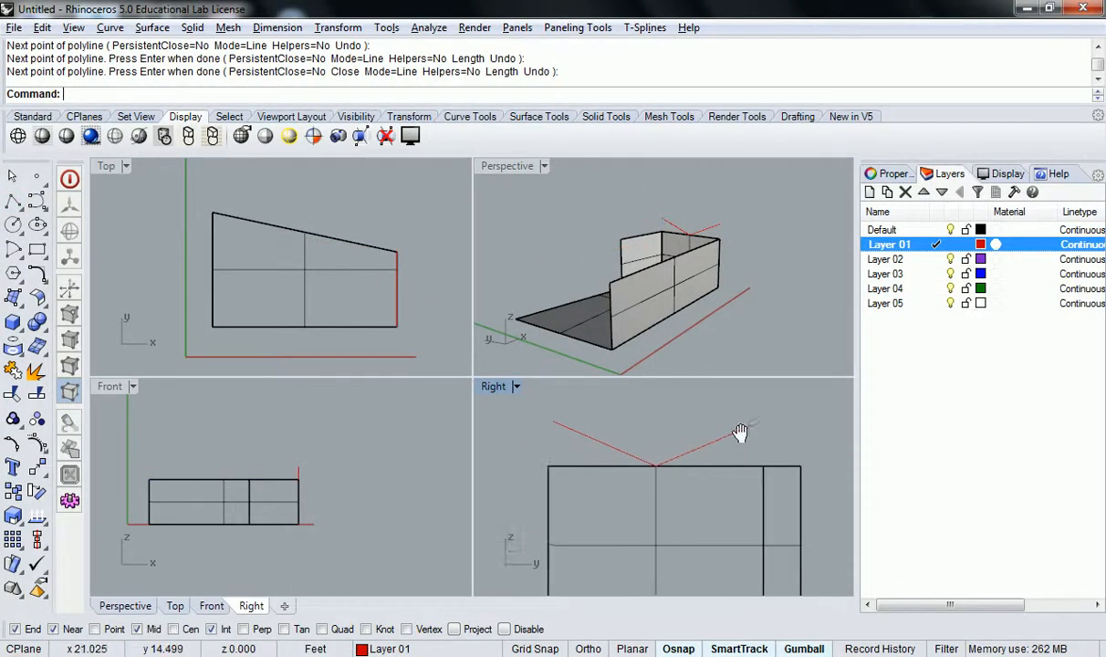
right_click_drag(669, 257, 745, 274)
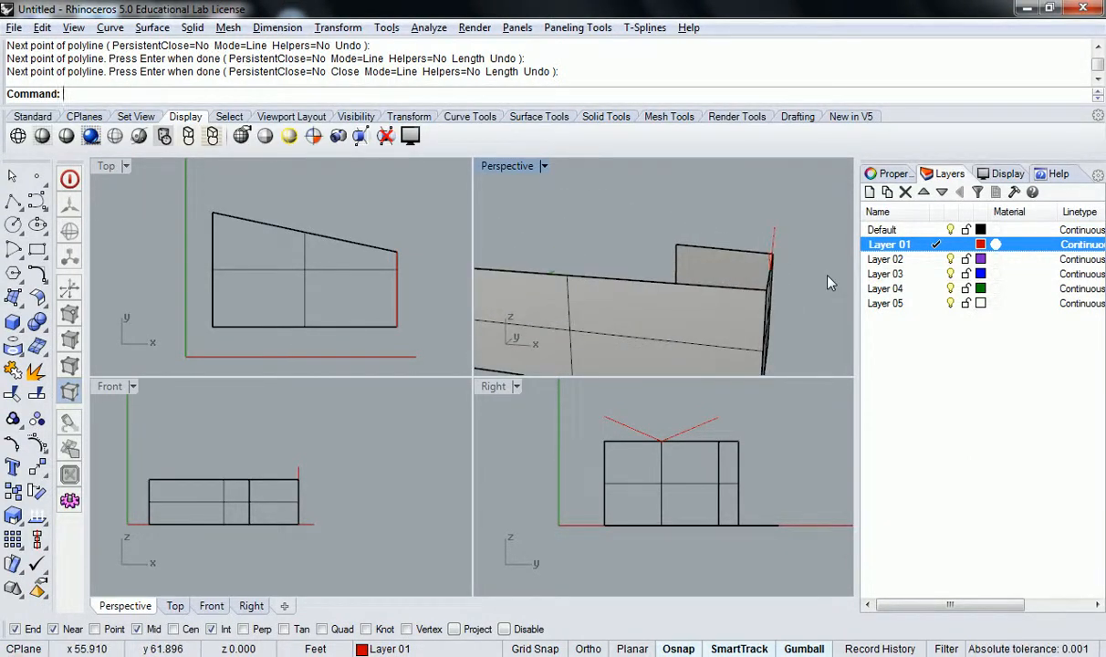
right_click_drag(783, 265, 754, 301)
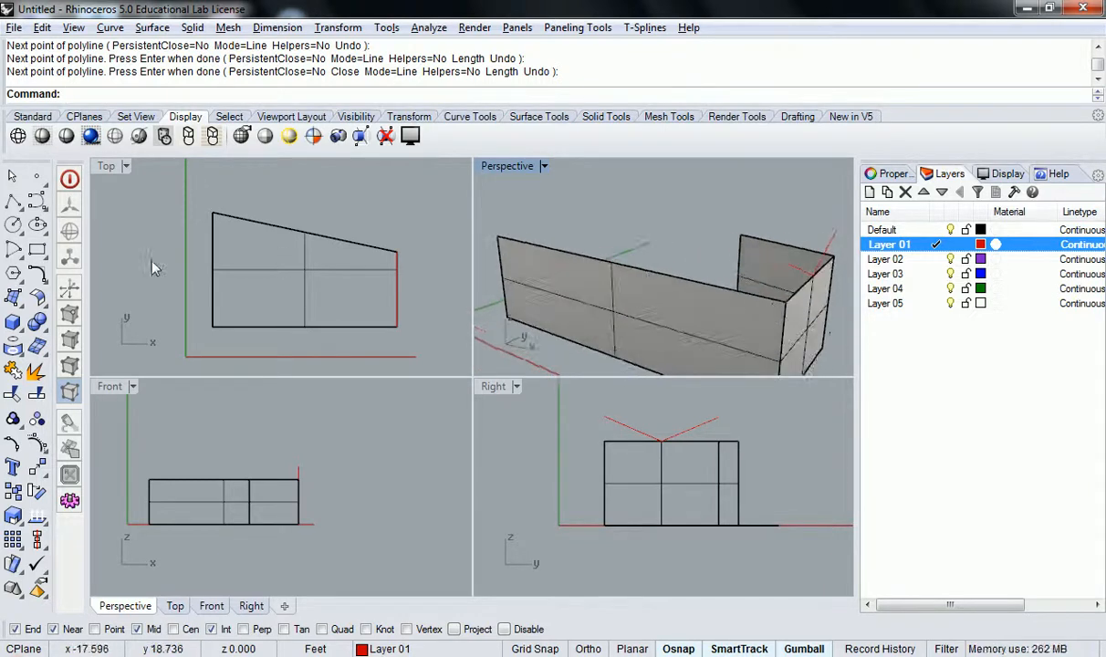
- Draw a degree 3 control point curve arching over the long wall in the Front view, starting and ending on its top corners
right_click_drag(252, 470, 305, 455)
scroll(300, 462, "up", 8)
scroll(306, 454, "down", 2)
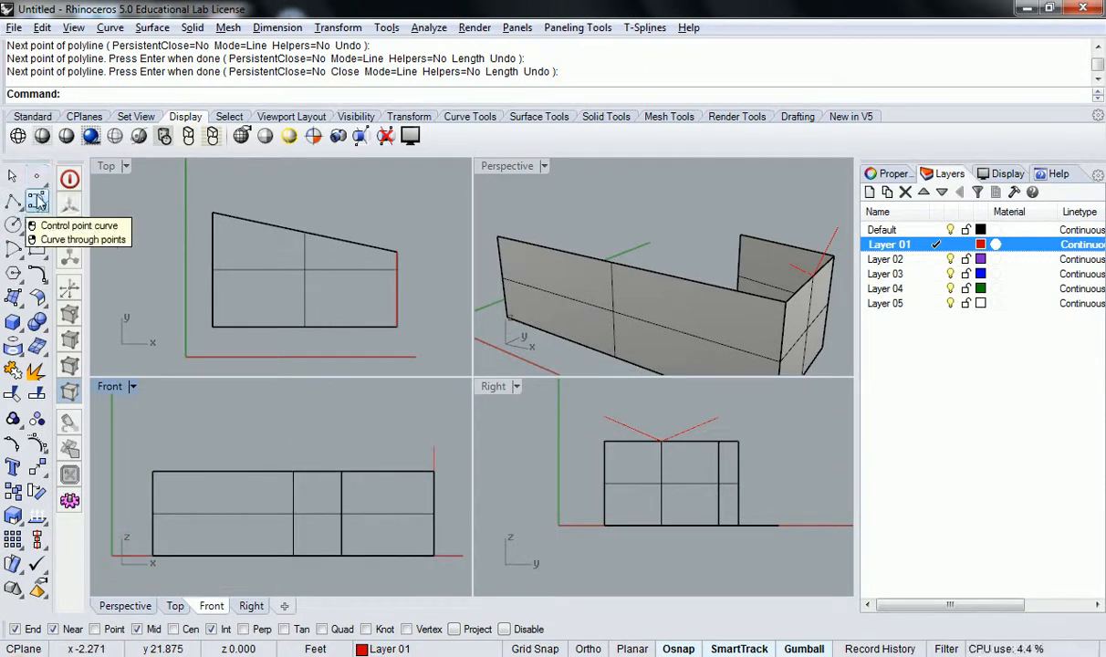
left_click(36, 202)
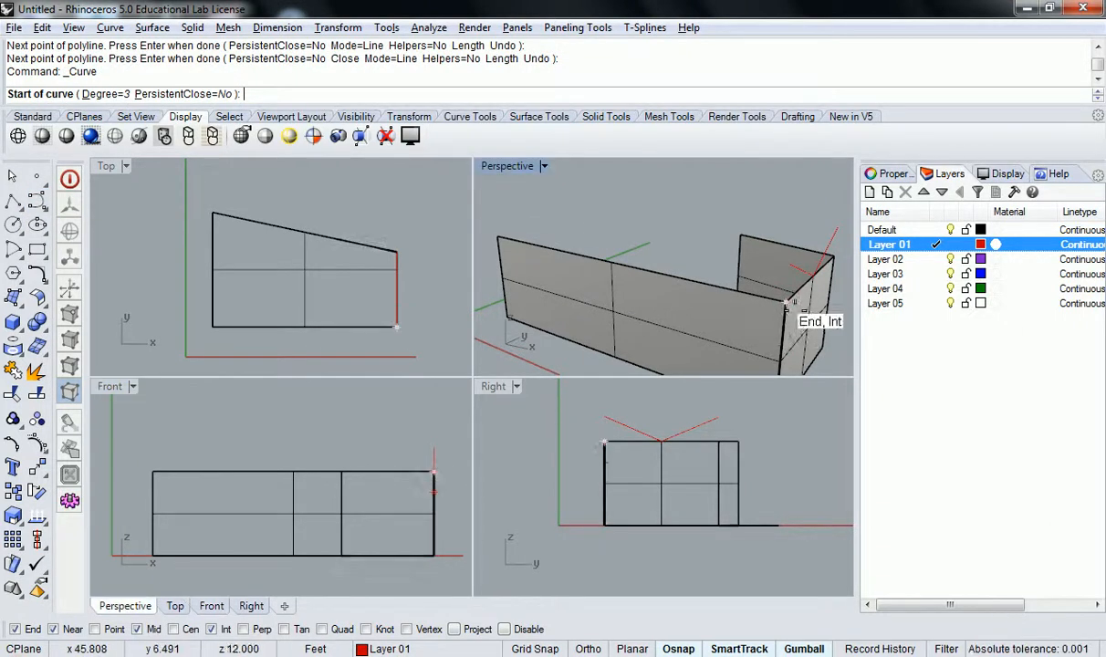
left_click(433, 463)
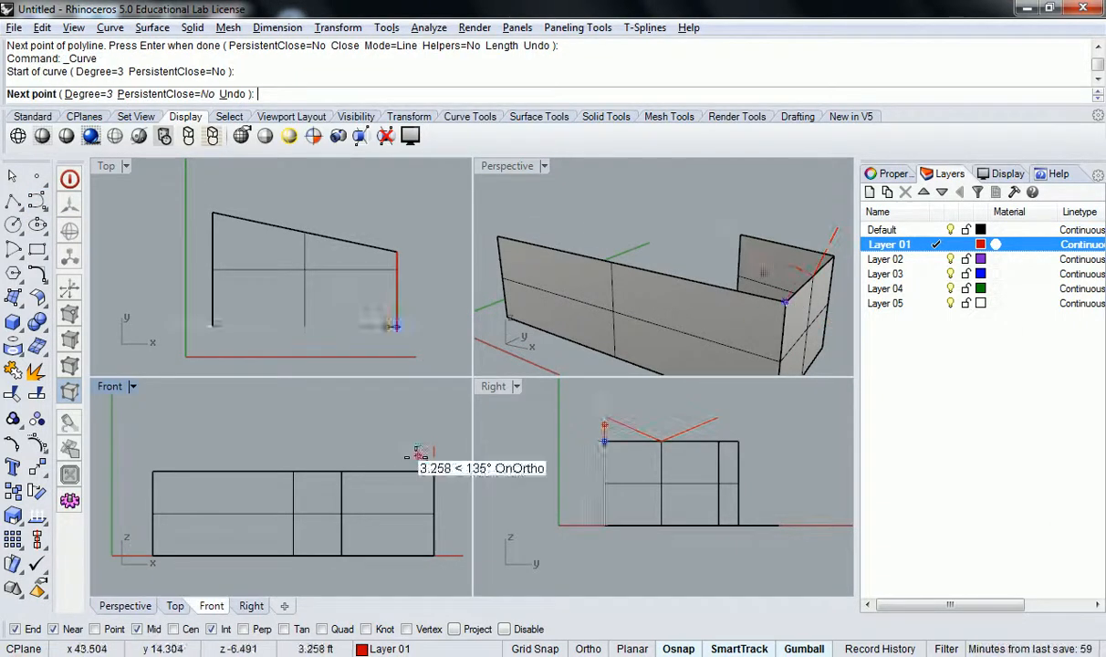
scroll(377, 466, "up", 2)
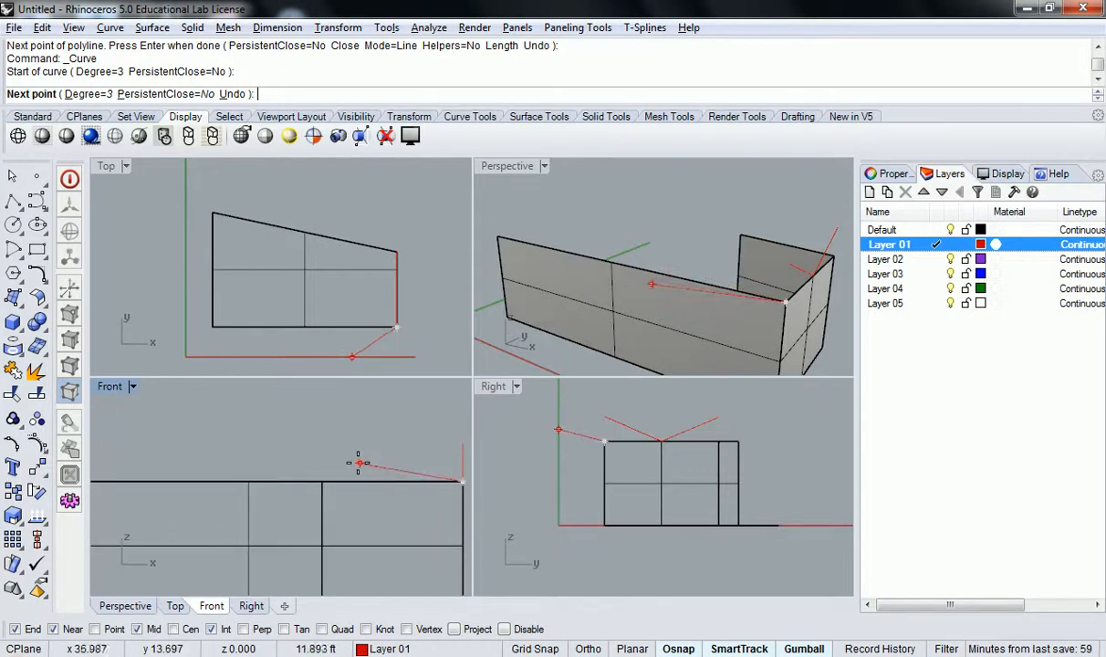
left_click(334, 456)
scroll(365, 454, "down", 3)
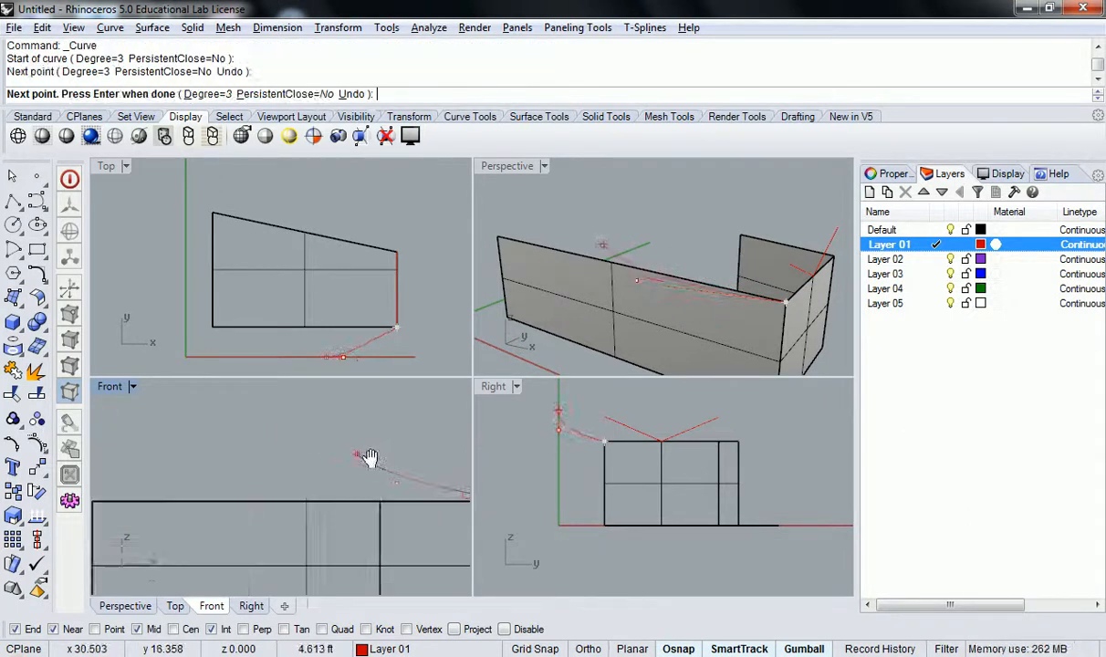
left_click(357, 406)
left_click(296, 474)
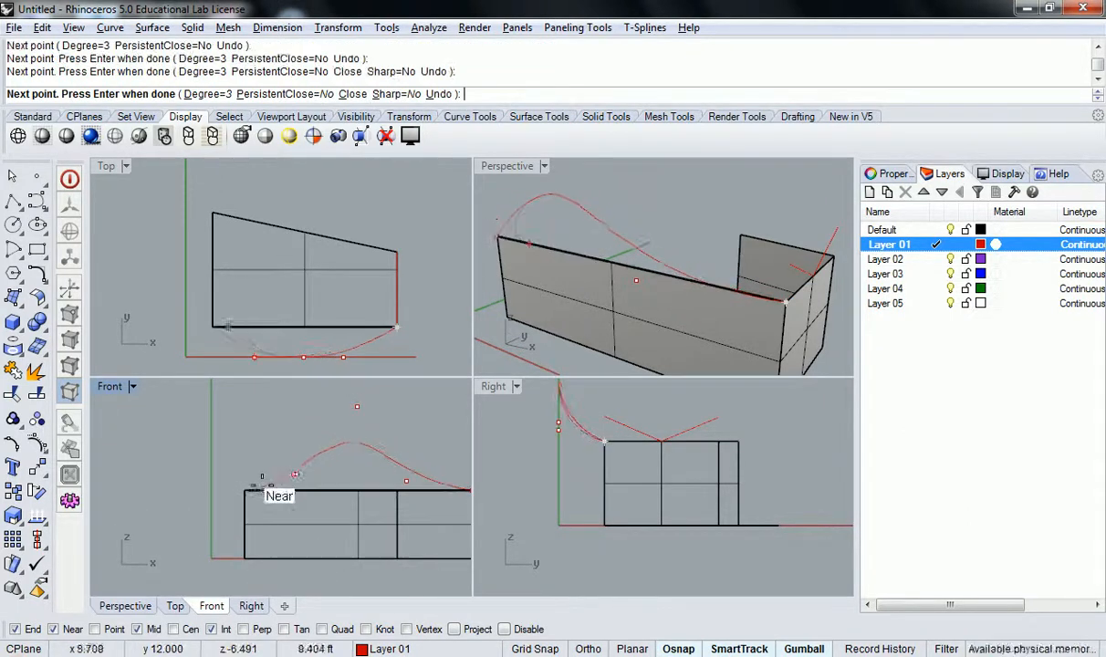
left_click(244, 490)
key("Return")
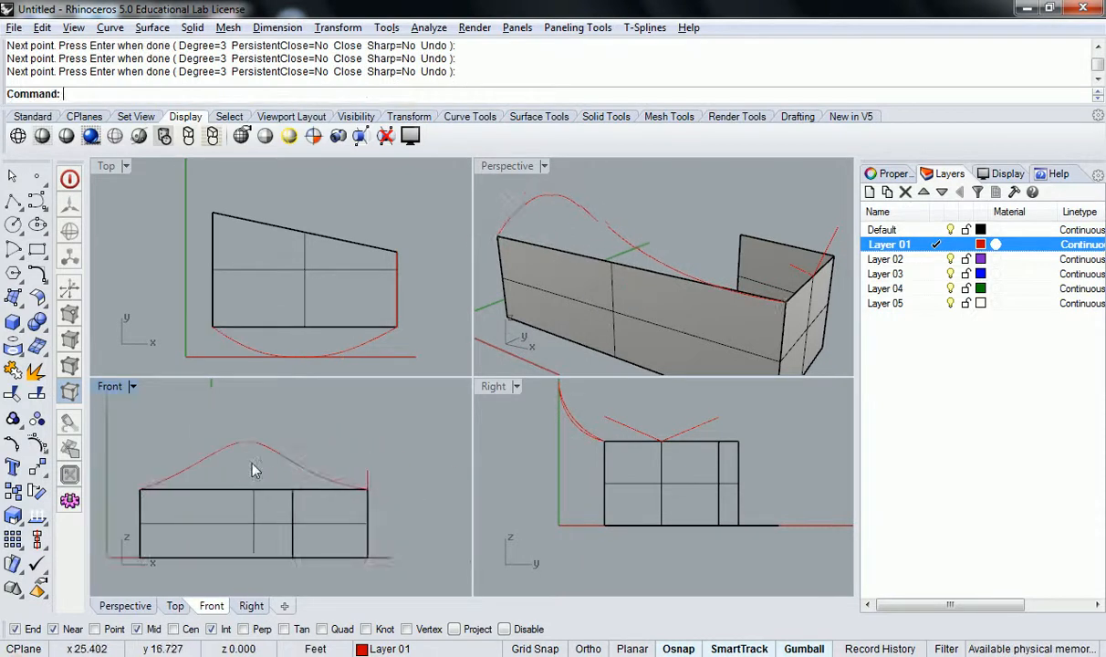
- Delete the arched curve that bows out of the wall's plane
right_click_drag(592, 301, 778, 217)
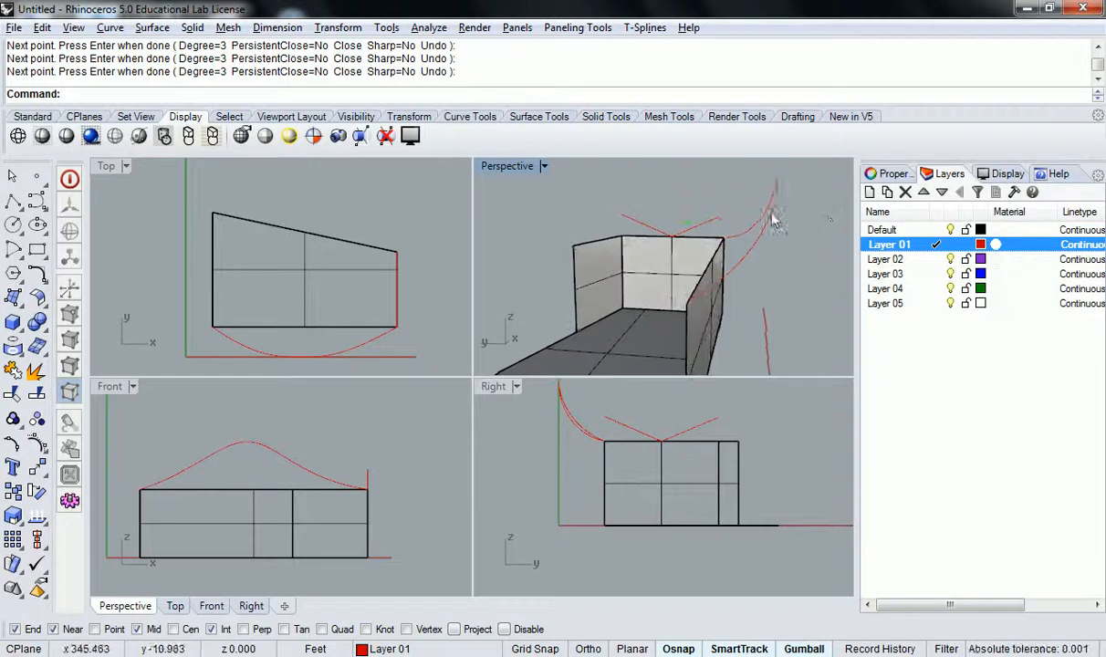
left_click(778, 229)
key("Delete")
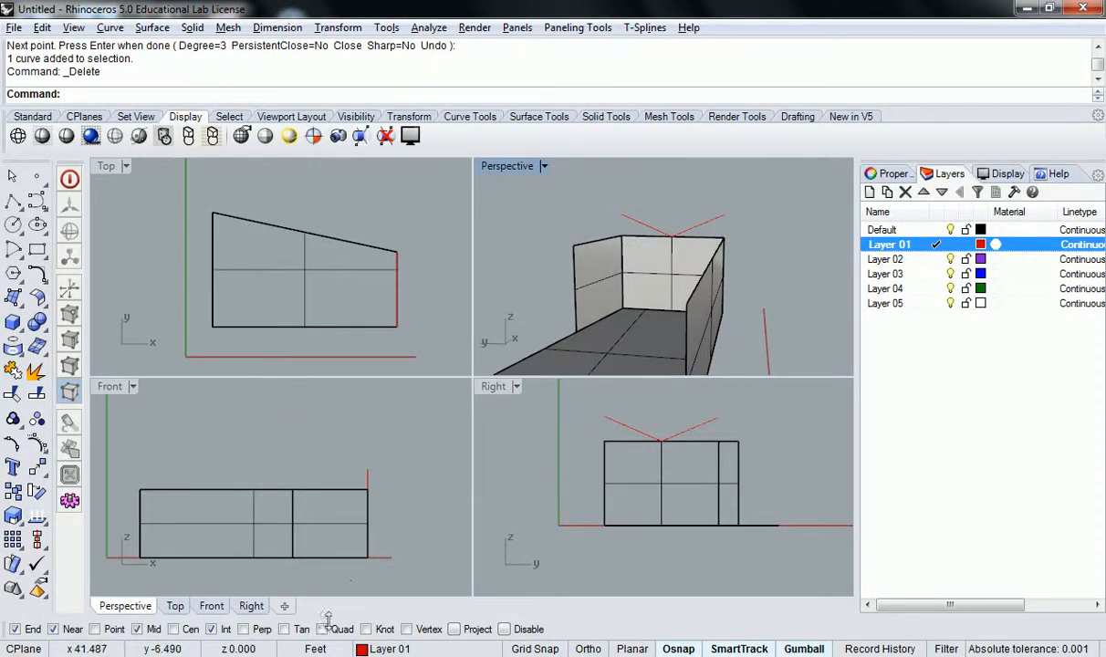
- Enable the Project snap and redraw the degree 3 arched curve over the long wall in the Front view, from corner to corner
right_click_drag(338, 460, 363, 457)
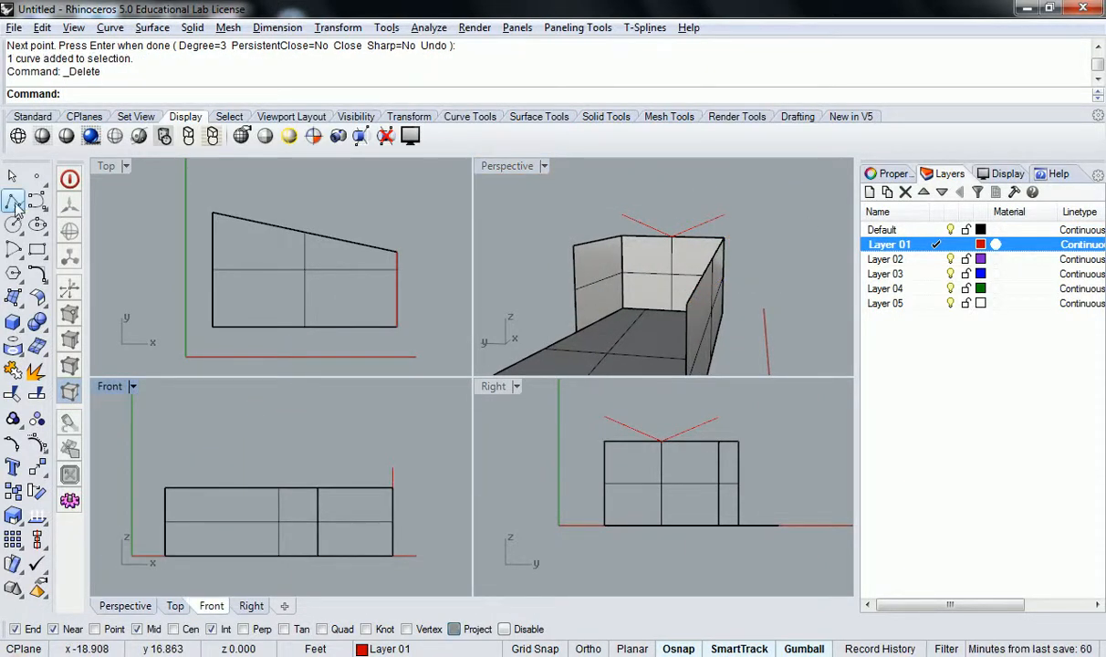
left_click(14, 202)
left_click(393, 489)
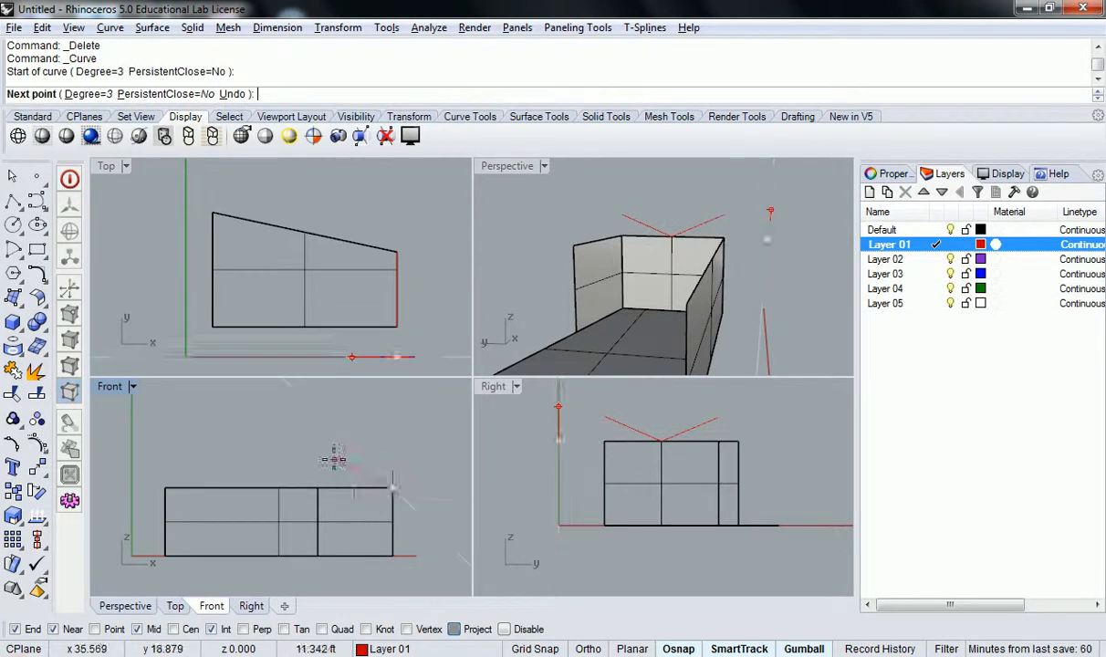
scroll(321, 473, "up", 2)
left_click(315, 474)
scroll(314, 475, "down", 2)
left_click(285, 394)
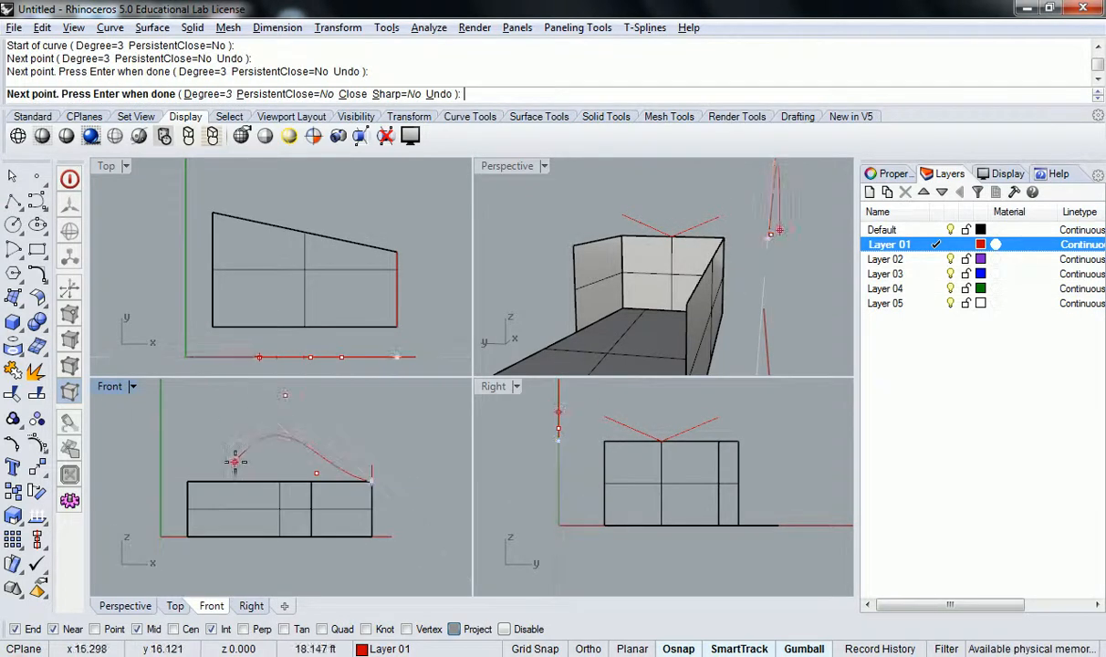
left_click(243, 465)
left_click(186, 473)
right_click(189, 475)
- Move the arched curve from its end point onto the near upper end of the V-shaped polyline
right_click_drag(792, 318, 502, 318)
scroll(552, 272, "up", 6)
left_click(559, 278)
key("Return")
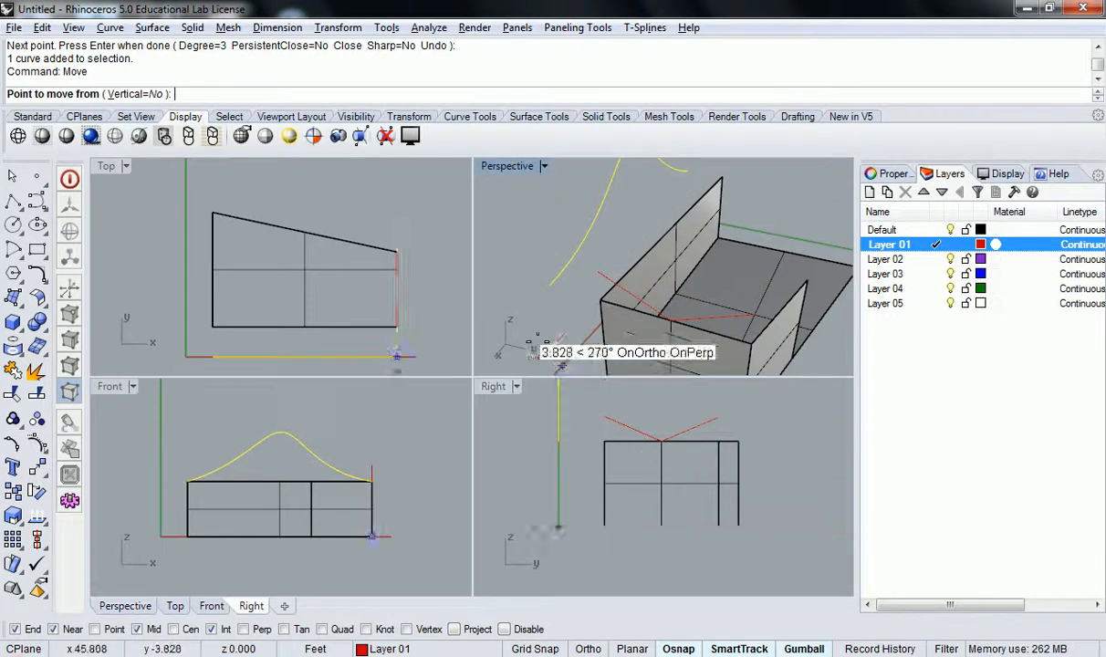
left_click(550, 285)
left_click(601, 272)
right_click_drag(575, 291, 555, 254)
key("Escape")
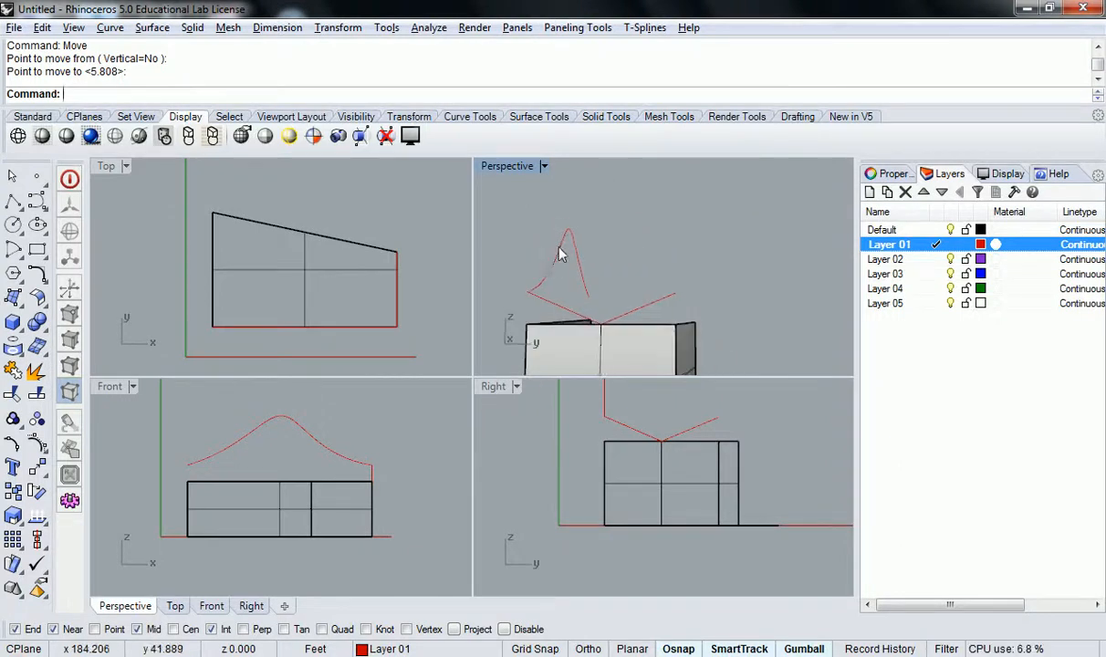
- Create a Sweep1 surface using the arched curve as the rail and the V-shaped polyline as the cross section
type("Swep")
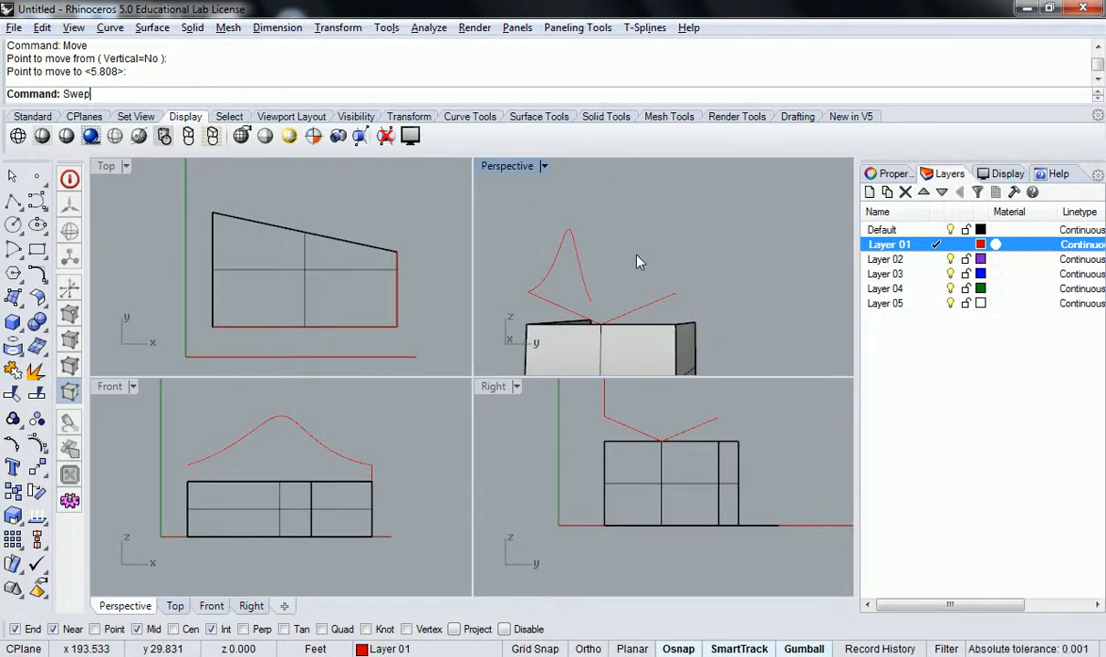
type("e1")
key("Return")
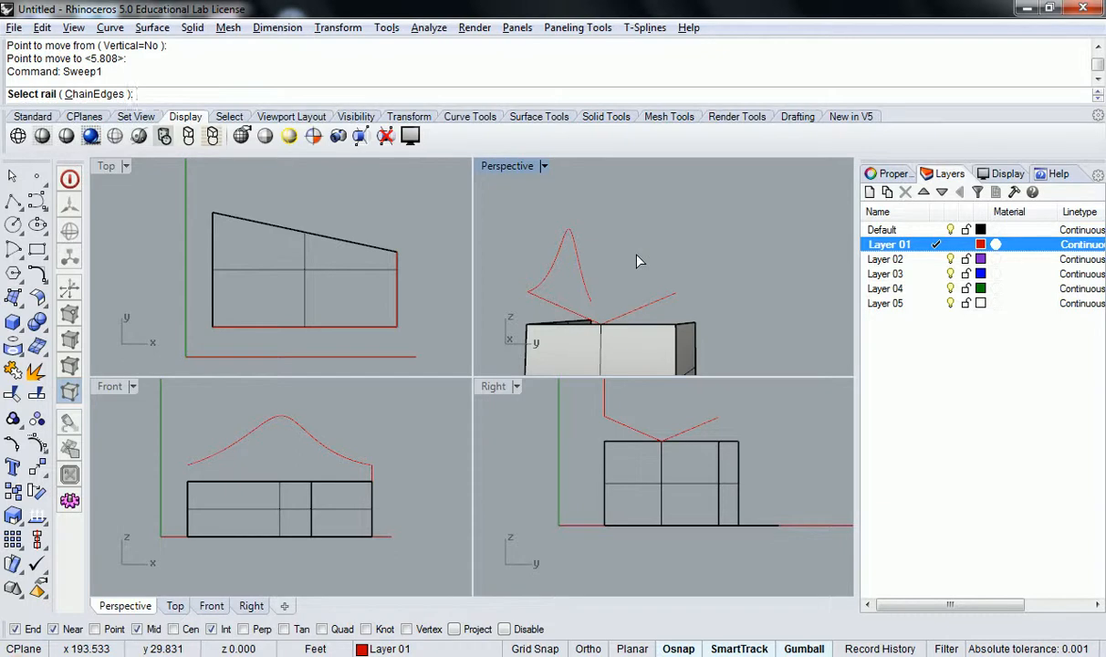
left_click(561, 242)
right_click_drag(564, 262, 554, 301)
right_click(554, 302)
right_click(551, 297)
left_click(553, 273)
left_click(538, 329)
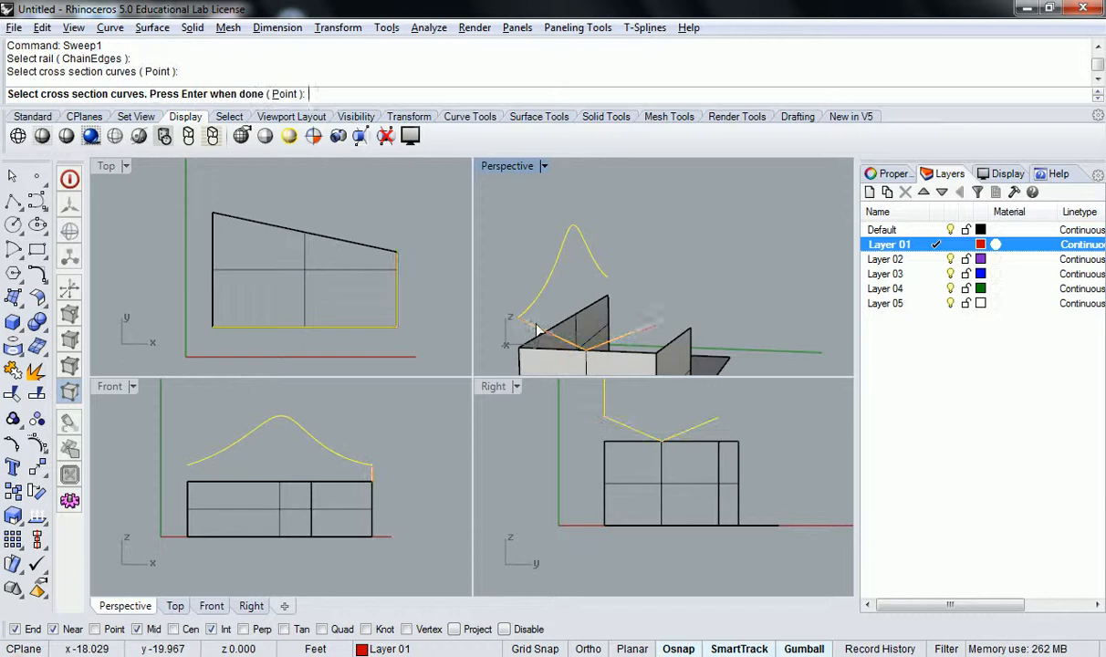
right_click(624, 280)
left_click(365, 540)
- Examine the swept roof surface from several angles, both close up and from a distance
right_click_drag(564, 302, 682, 209)
scroll(683, 219, "up", 5)
right_click_drag(670, 259, 746, 218)
scroll(741, 226, "down", 5)
right_click_drag(658, 278, 765, 239)
scroll(687, 249, "up", 5)
mouse_move(686, 251)
right_mouse_down()
mouse_move(653, 279)
mouse_move(654, 304)
mouse_move(689, 316)
mouse_move(696, 294)
mouse_move(756, 279)
mouse_move(637, 281)
mouse_move(736, 272)
mouse_move(741, 289)
mouse_move(716, 277)
mouse_move(685, 290)
right_mouse_up()
scroll(654, 276, "down", 5)
scroll(662, 321, "up", 5)
scroll(697, 295, "down", 5)
scroll(687, 301, "up", 5)
- Undo the Sweep1 roof surface
key("ctrl+z")
scroll(694, 283, "down", 5)
mouse_move(647, 254)
right_mouse_down()
mouse_move(635, 249)
mouse_move(618, 266)
mouse_move(657, 279)
mouse_move(658, 268)
right_mouse_up()
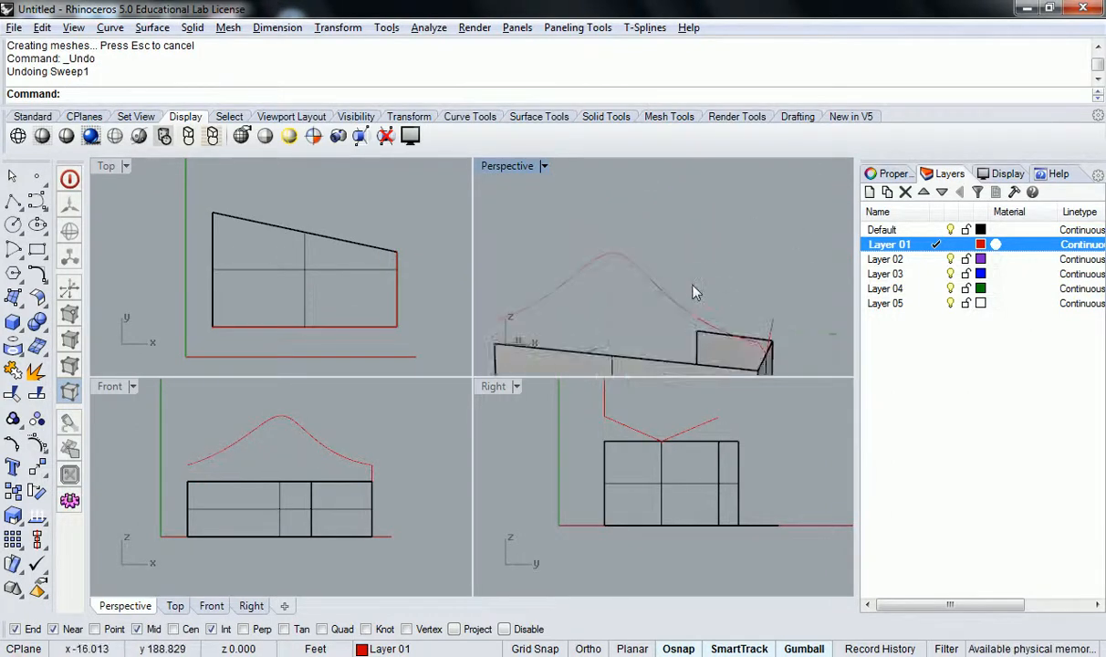
- Turn on the arched rail curve's edit points and lower its crest point in the Front view
left_click(670, 301)
left_click(12, 445)
scroll(297, 432, "up", 6)
left_click(268, 422)
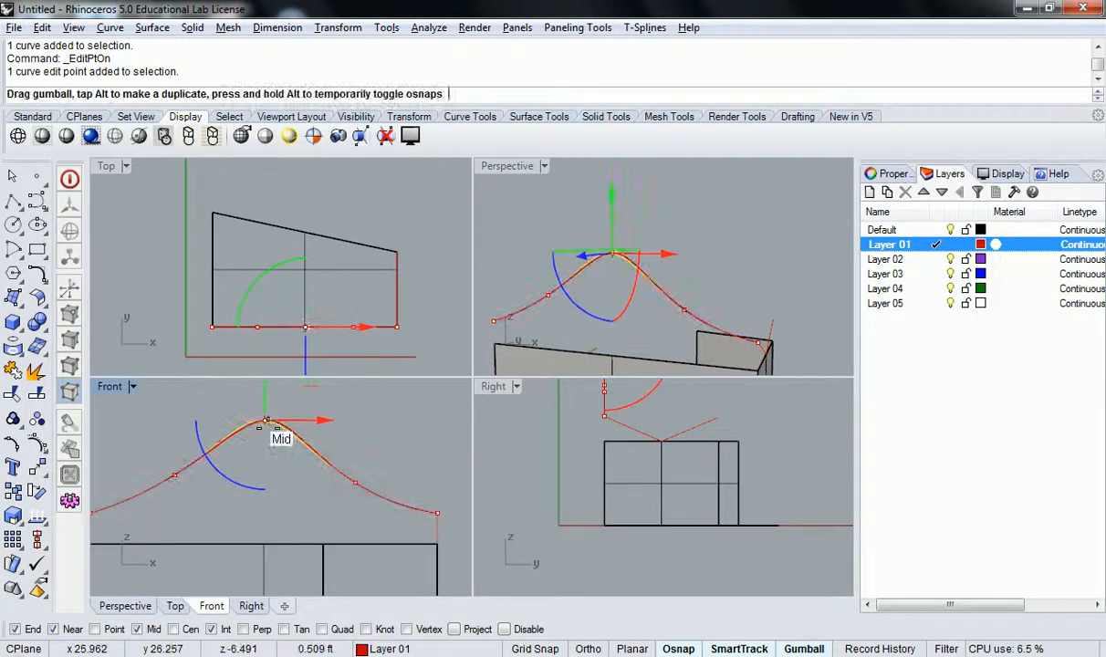
left_click_drag(265, 398, 266, 434)
- Lower the edit points on either side of the crest so the arched rail flattens toward both ends, and finish editing
left_click(354, 482)
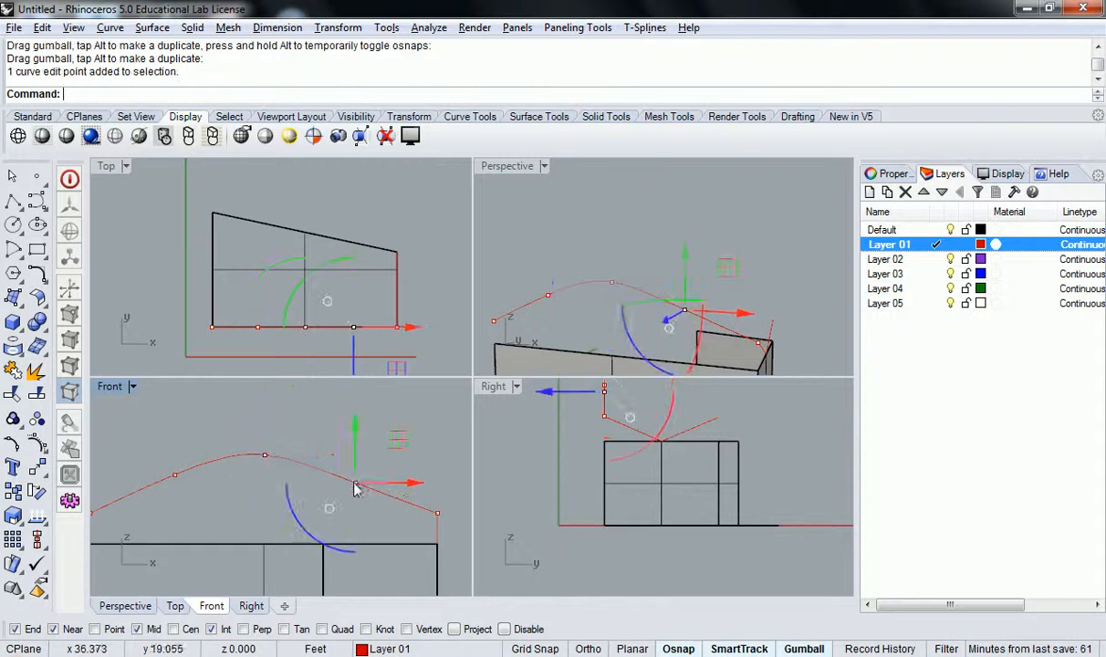
left_click_drag(357, 444, 357, 457)
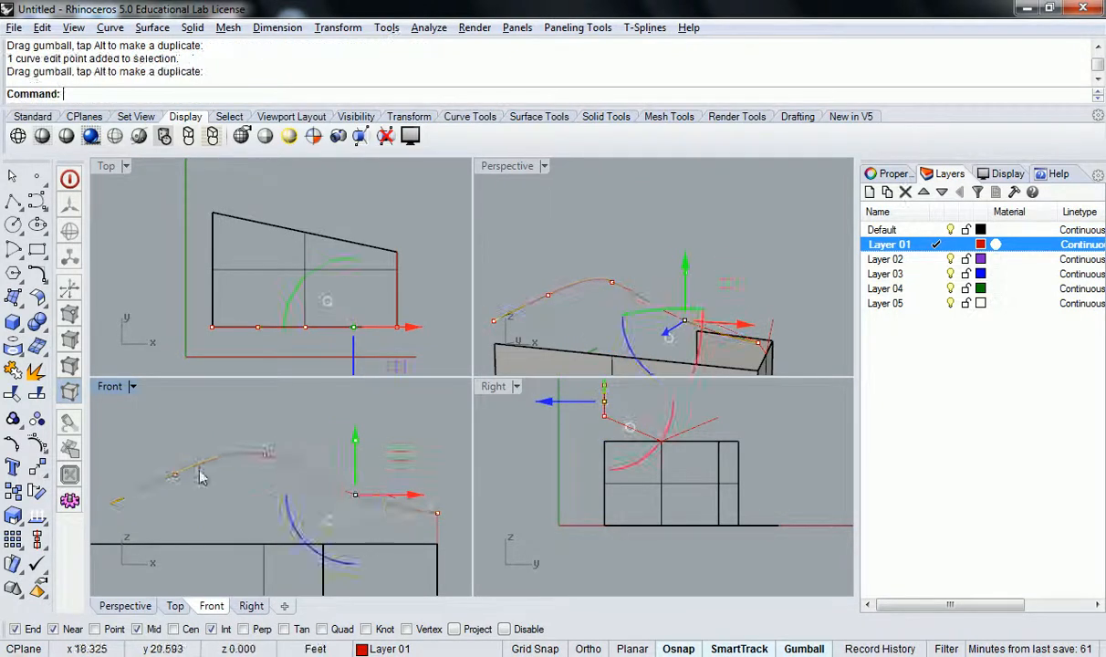
right_click_drag(202, 466, 301, 452)
left_click(272, 462)
left_click_drag(273, 422, 273, 433)
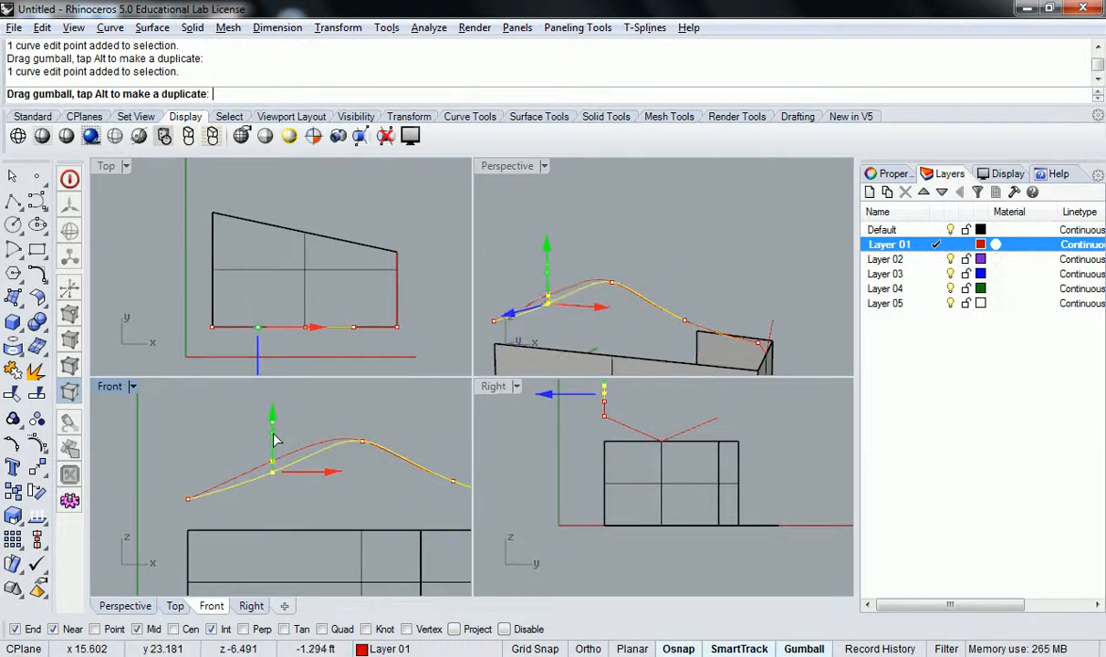
left_click_drag(276, 441, 278, 439)
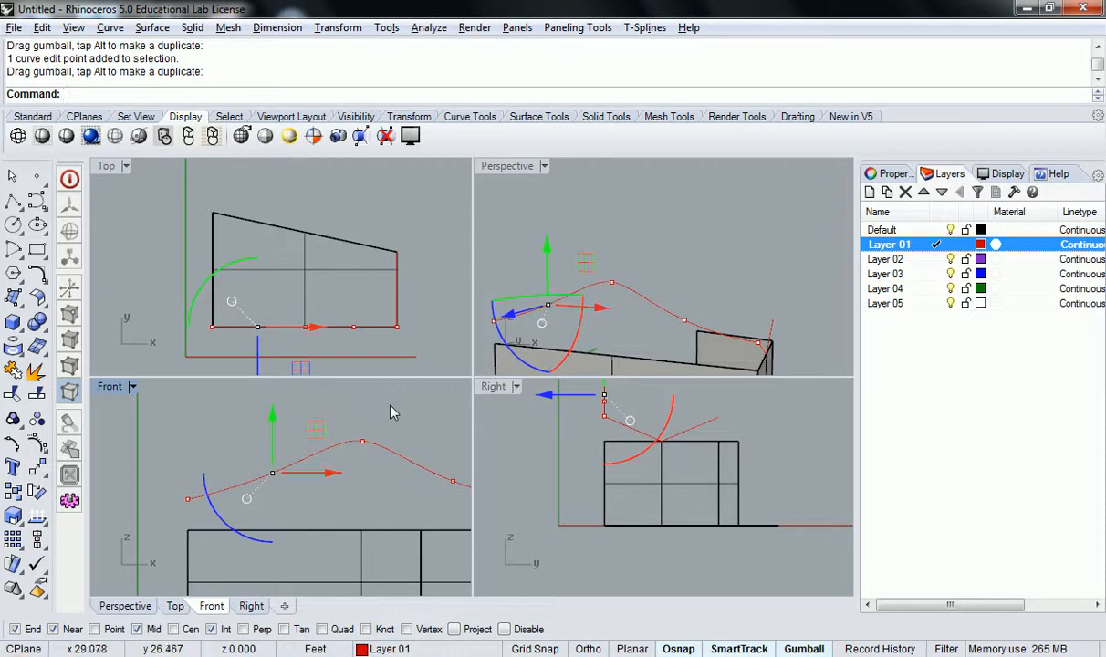
left_click(390, 406)
- Maximize the Perspective viewport with the reshaped rail and the V-shaped profile in view
right_click_drag(652, 279, 688, 269)
right_click_drag(783, 286, 664, 286)
right_click_drag(585, 339, 711, 242)
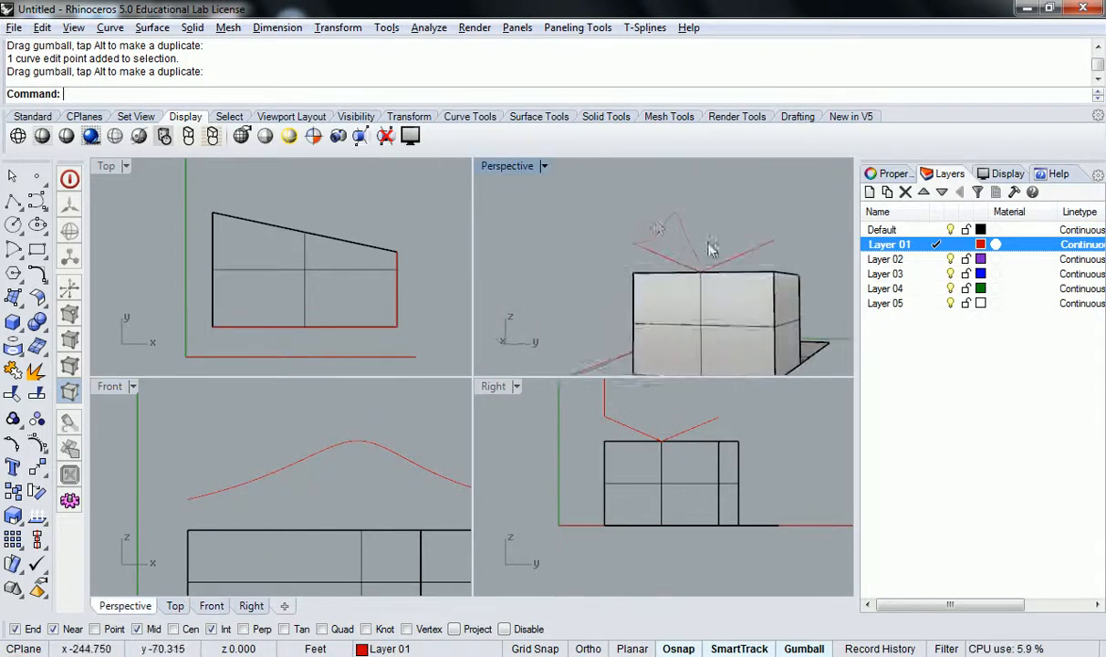
double_click(489, 164)
right_click_drag(523, 217, 556, 327)
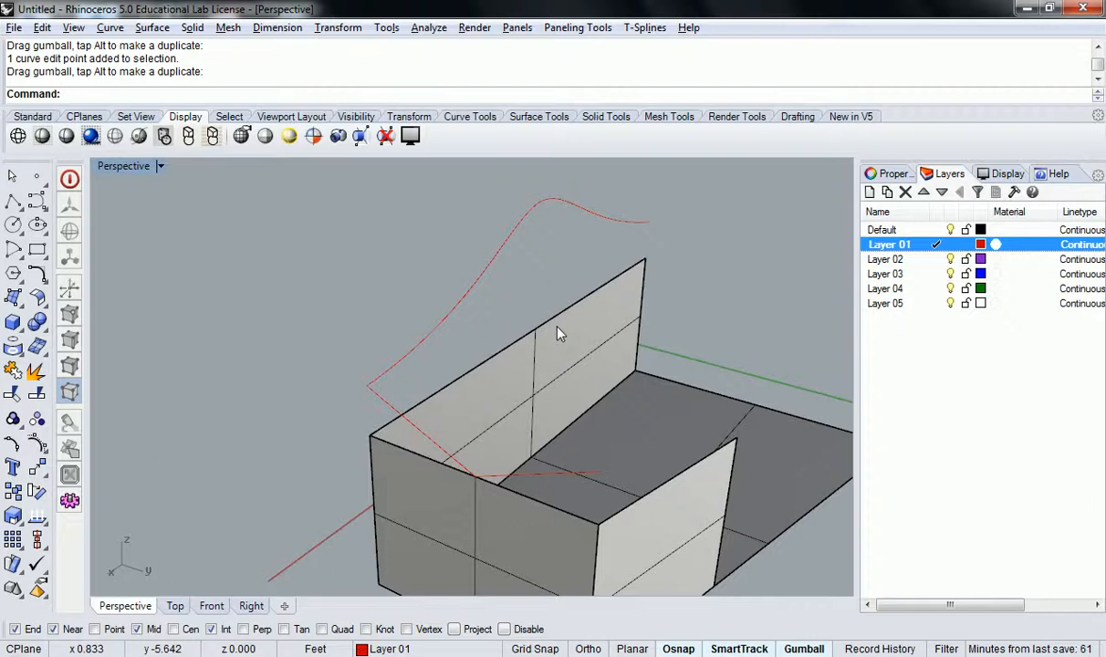
- Move the arched rail curve from its end point down onto the top corner of the room's long wall
left_click(421, 348)
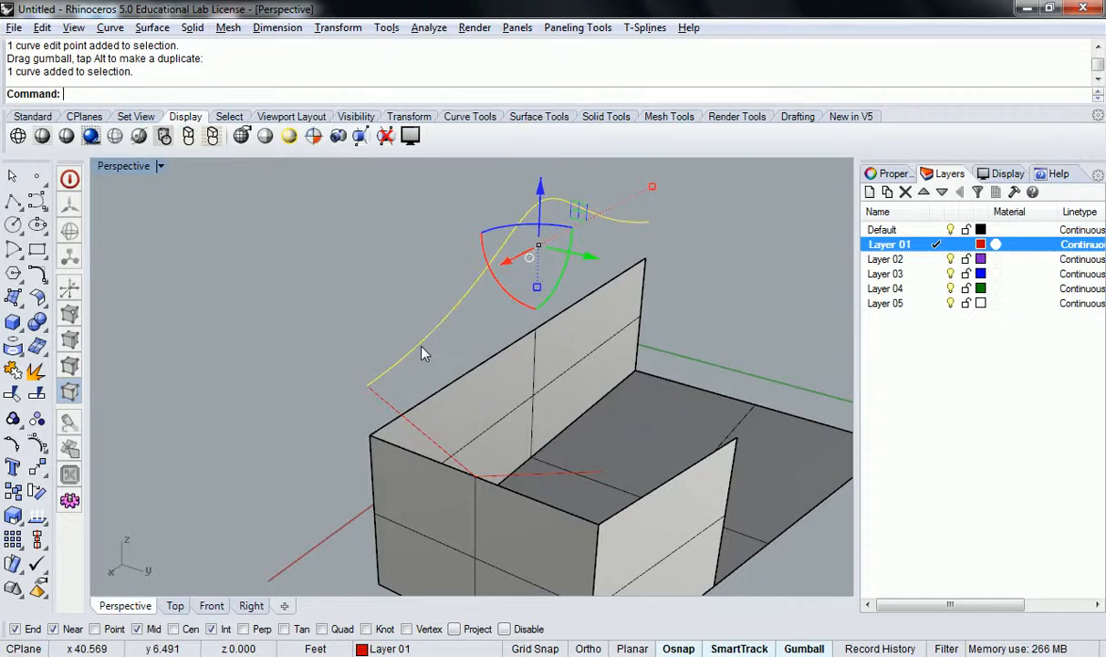
key("Return")
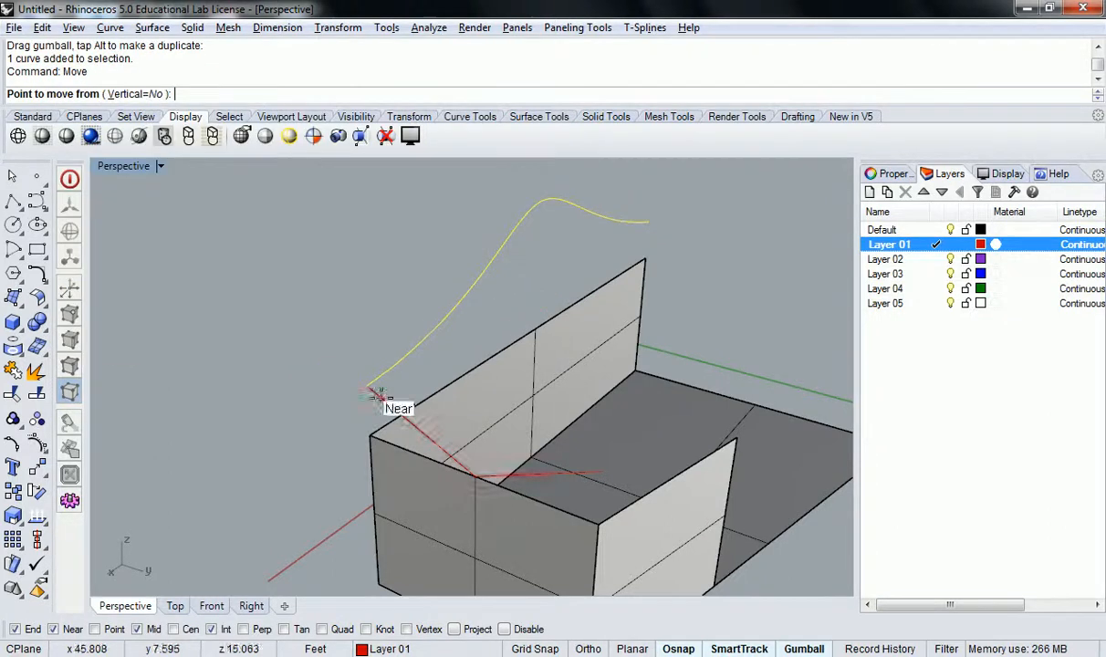
left_click(367, 386)
left_click(363, 427)
left_click(337, 398)
right_click_drag(337, 398, 416, 373)
right_click_drag(555, 320, 497, 340)
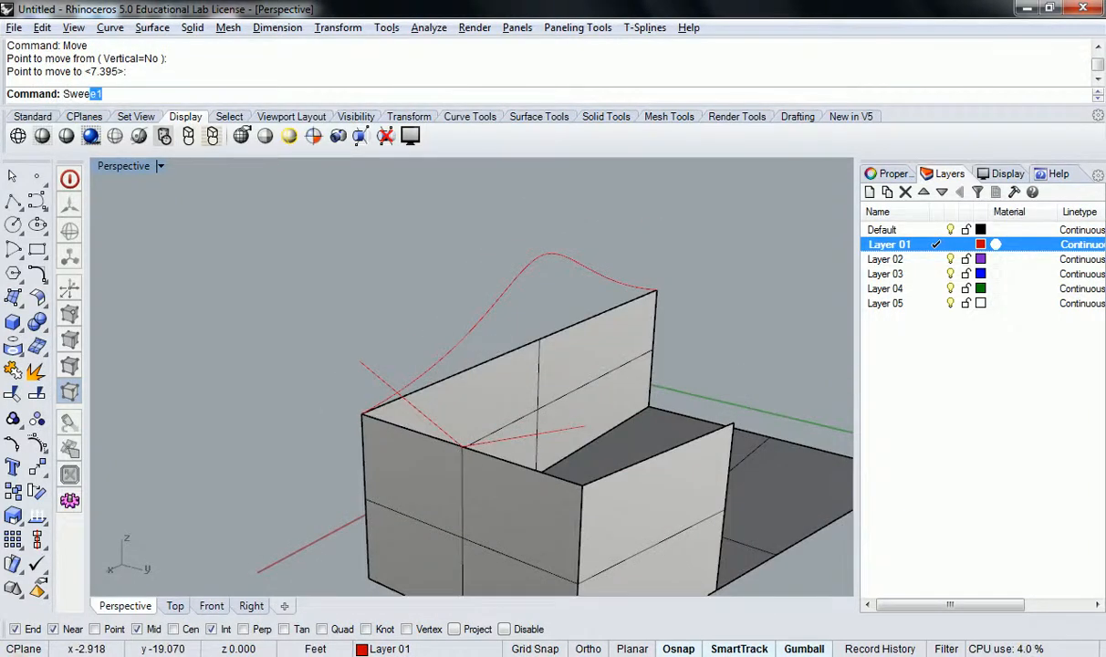
- Create a Sweep1 roof along the moved arched rail using the V-shaped profile, with Freeform style and no simplification
key("Return")
left_click(494, 315)
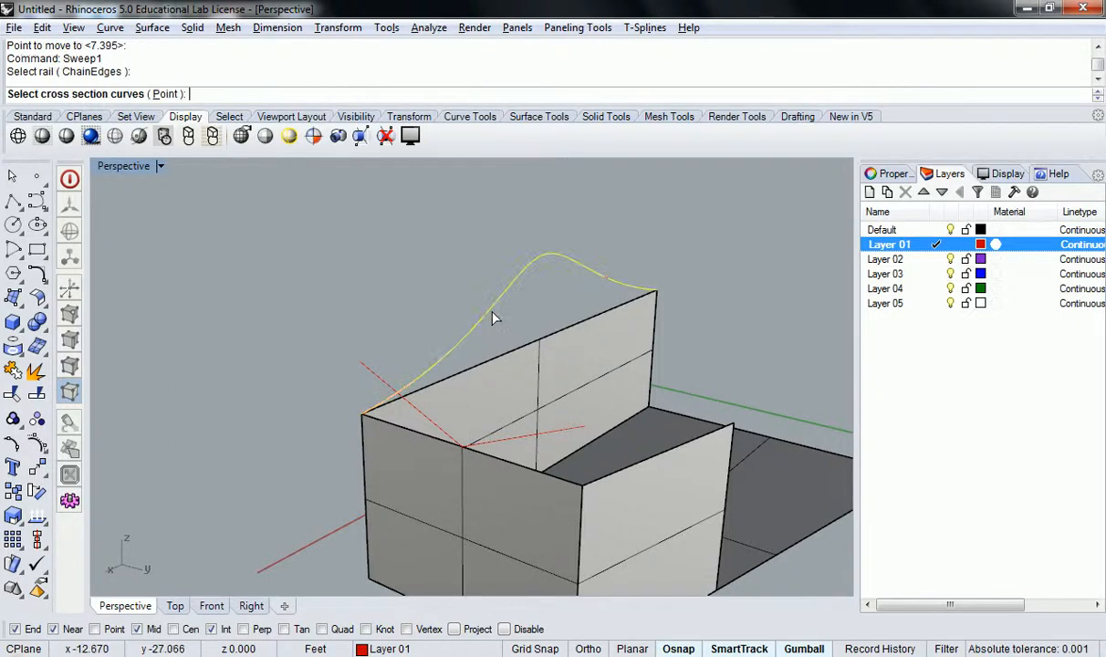
key("Escape")
key("Return")
left_click(426, 370)
left_click(386, 387)
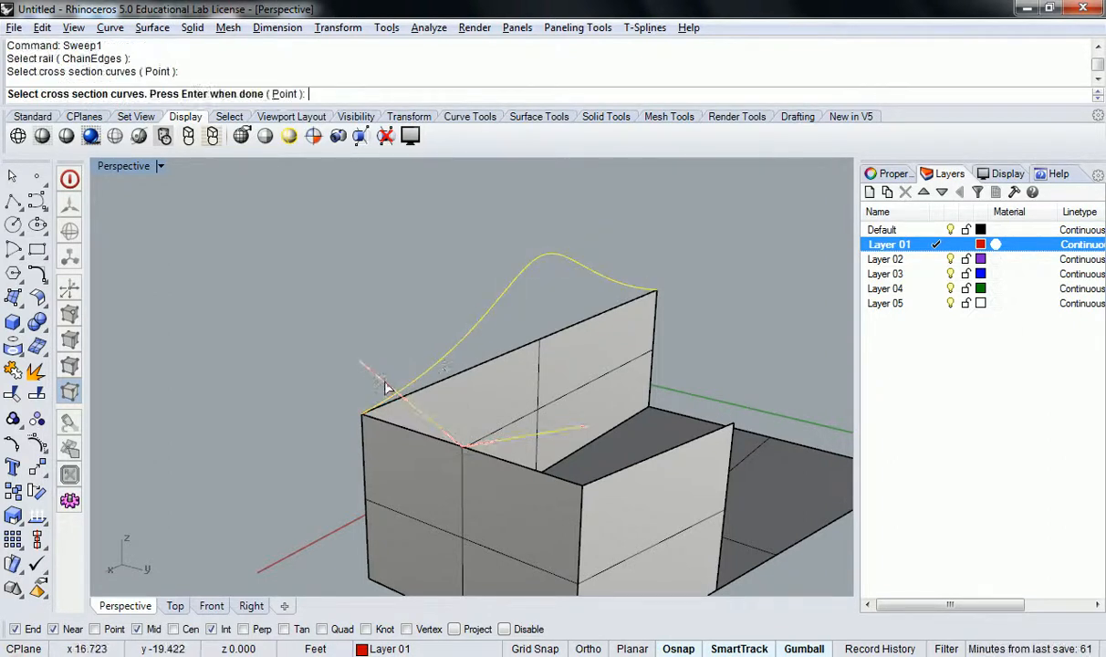
key("Return")
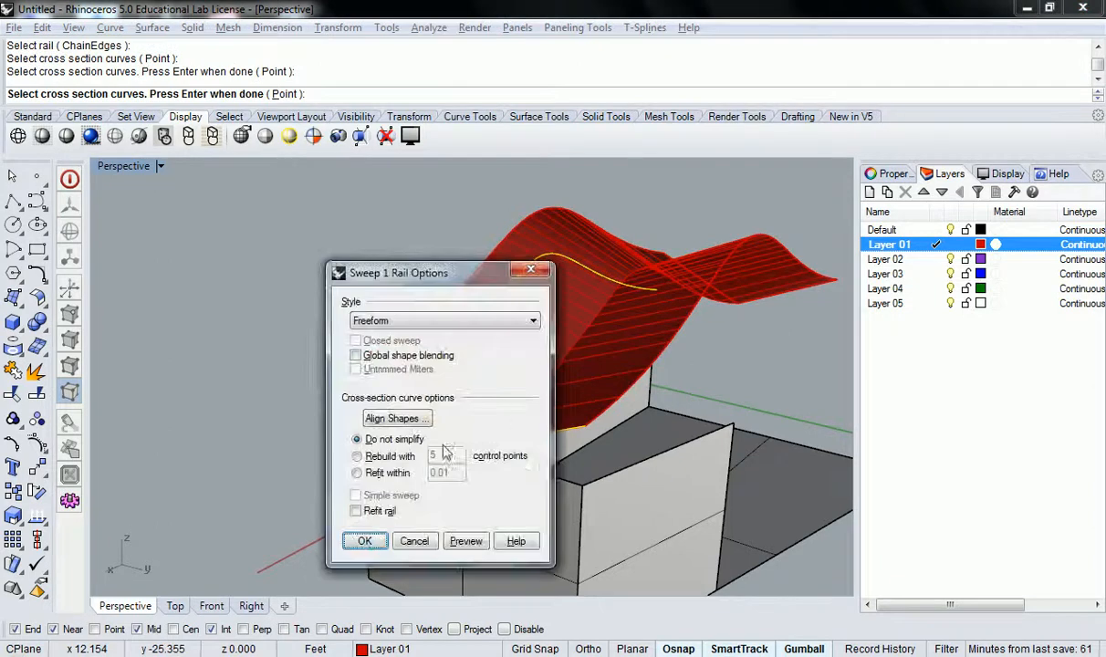
left_click(365, 541)
right_click_drag(375, 346, 540, 383)
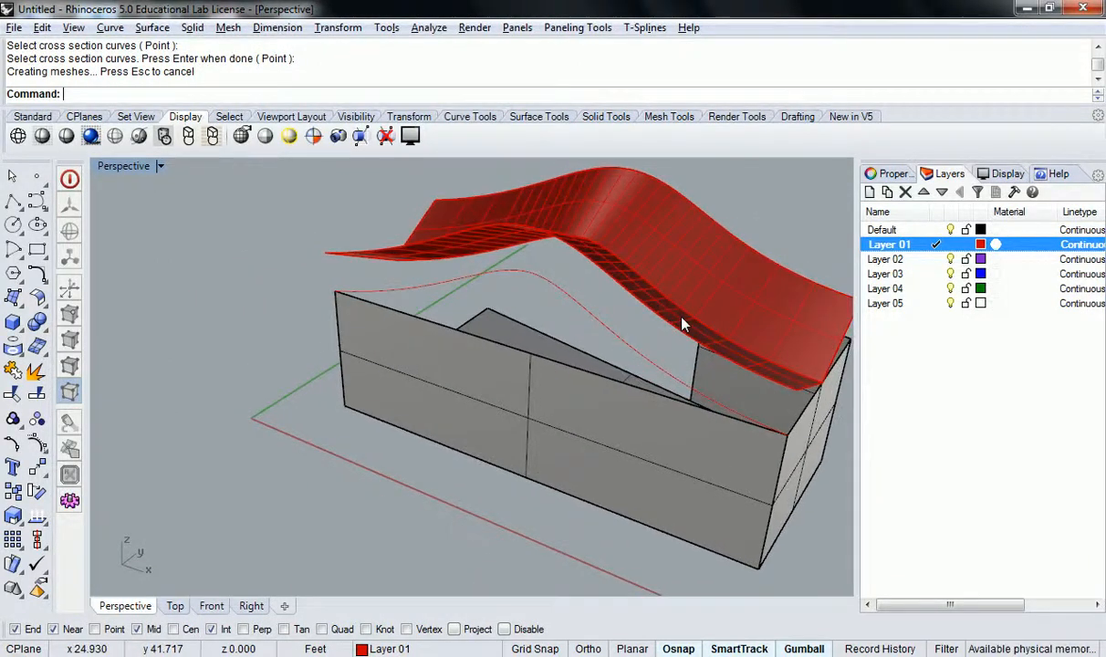
right_click_drag(780, 301, 588, 388)
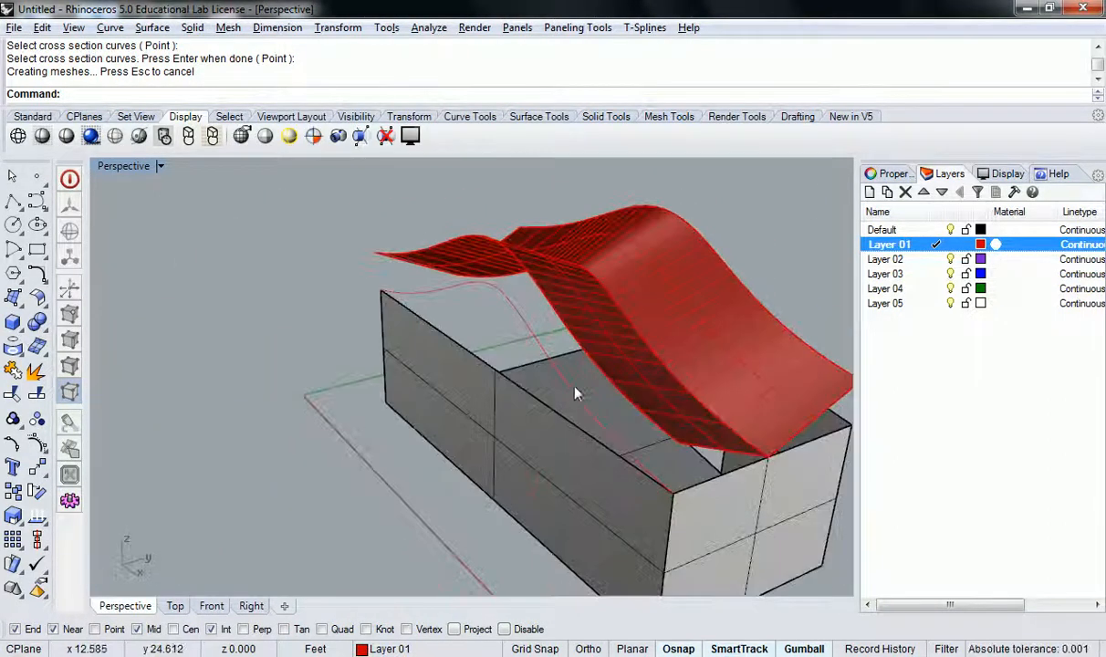
- Undo the Sweep1 roof and delete the arched rail curve along the long wall
left_click(575, 394)
key("Delete")
key("ctrl+z")
key("ctrl+z")
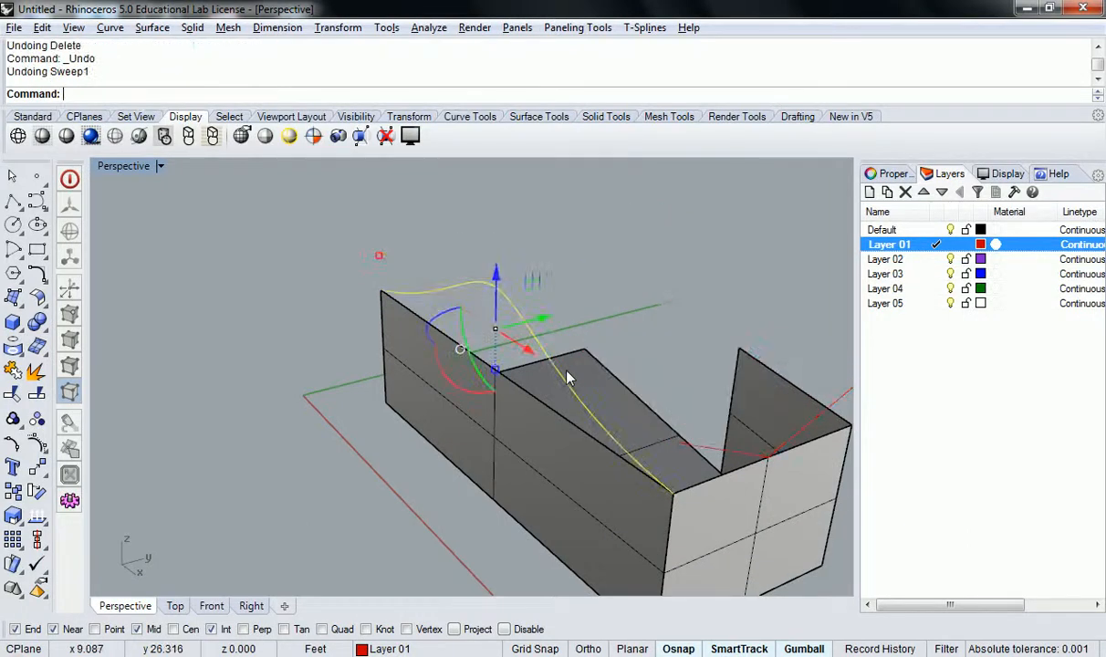
key("Delete")
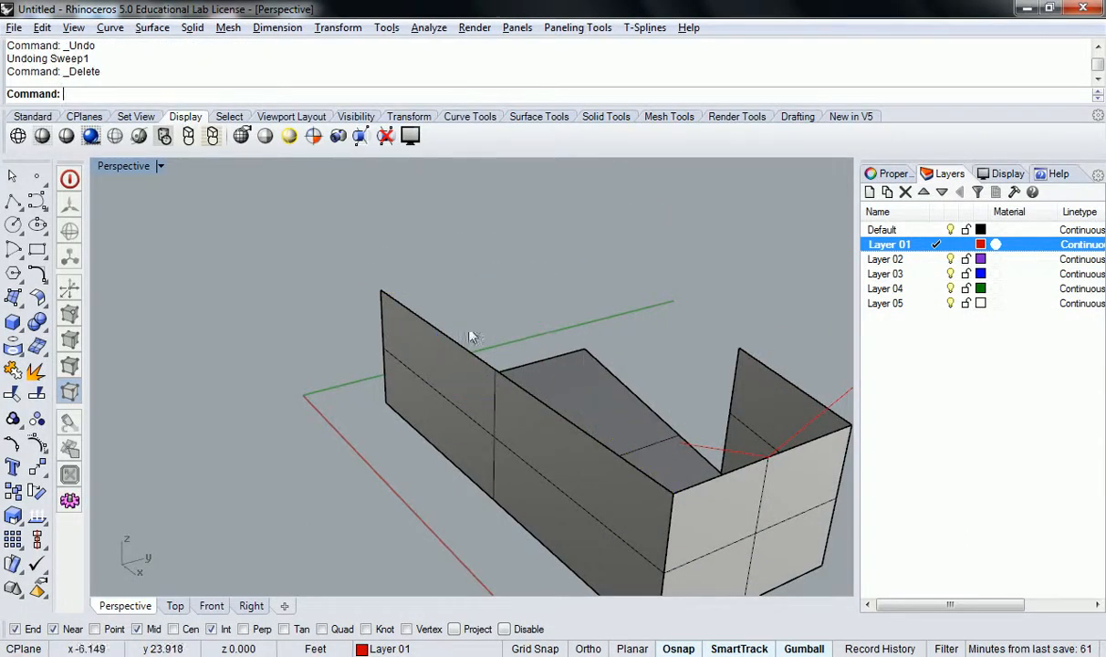
- Restore the four-viewport layout and move the room surfaces with the V-shaped profile away from the origin along Y in the Top view
double_click(127, 170)
scroll(340, 437, "down", 3)
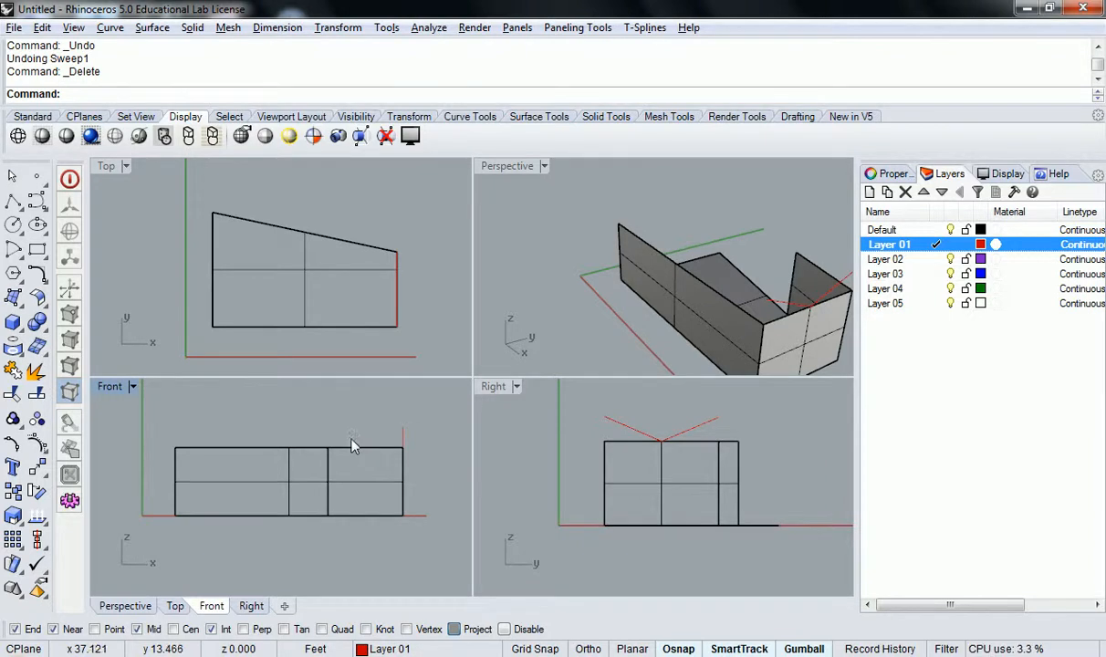
scroll(295, 287, "down", 4)
left_click_drag(396, 204, 240, 307)
scroll(240, 308, "down", 4)
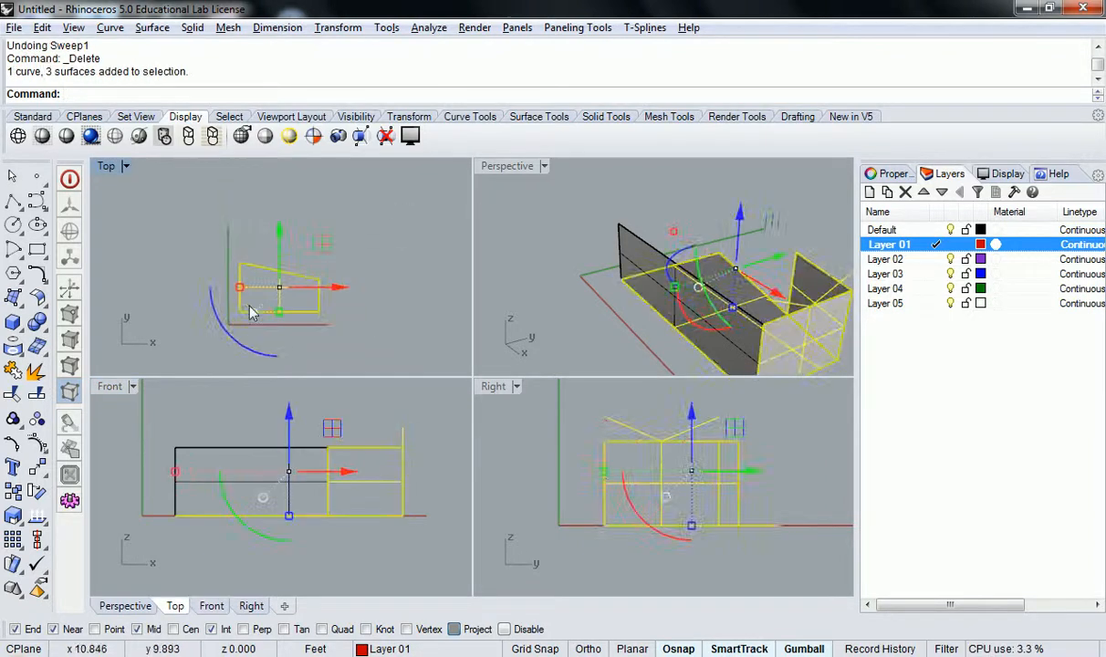
right_click_drag(313, 278, 289, 329)
scroll(268, 302, "down", 3)
left_click_drag(336, 267, 207, 355)
left_click_drag(262, 284, 260, 191)
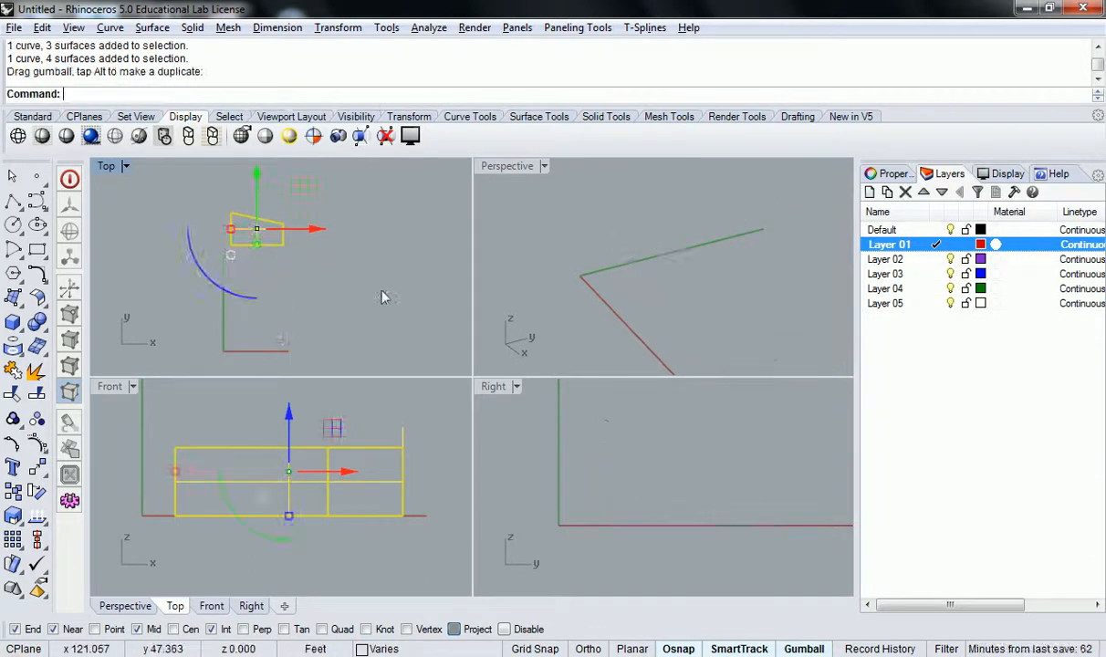
key("Escape")
- Draw an arched control-point curve in the Front view, spanning the two top corners of the room outline
right_click_drag(539, 186, 744, 282)
scroll(691, 285, "up", 2)
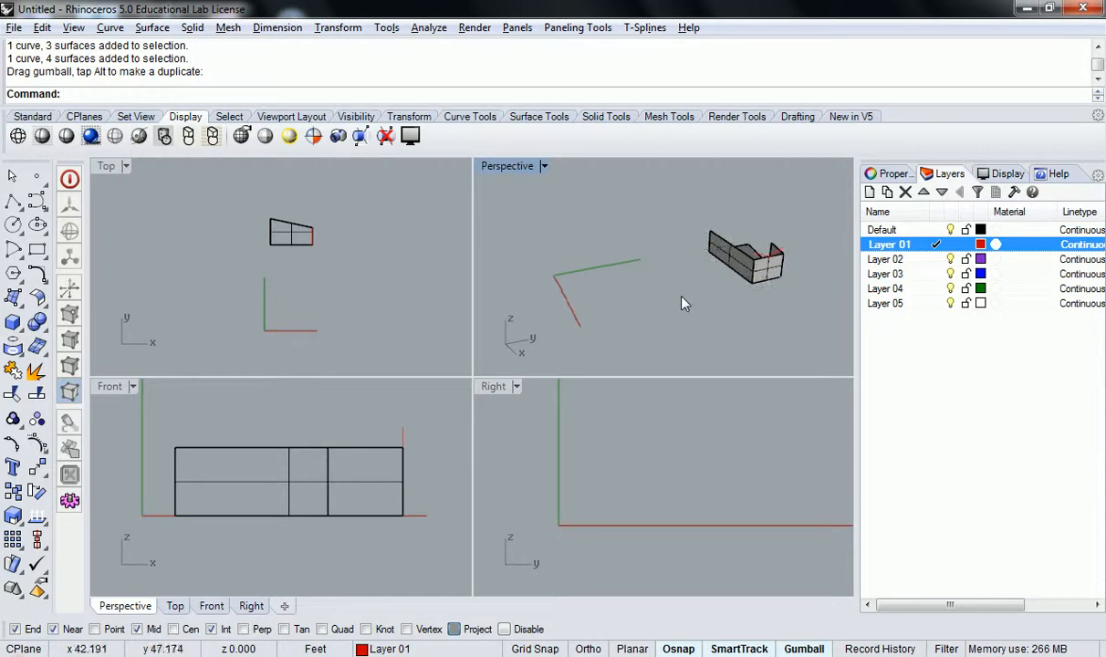
left_click(376, 286)
right_click_drag(354, 483, 345, 484)
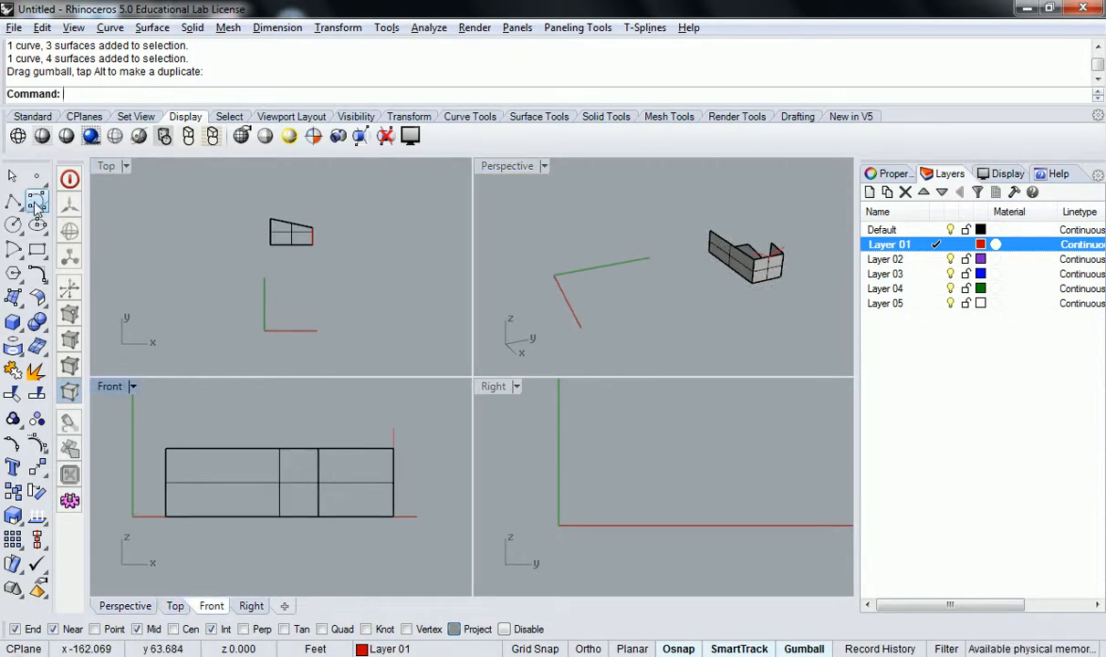
left_click(34, 206)
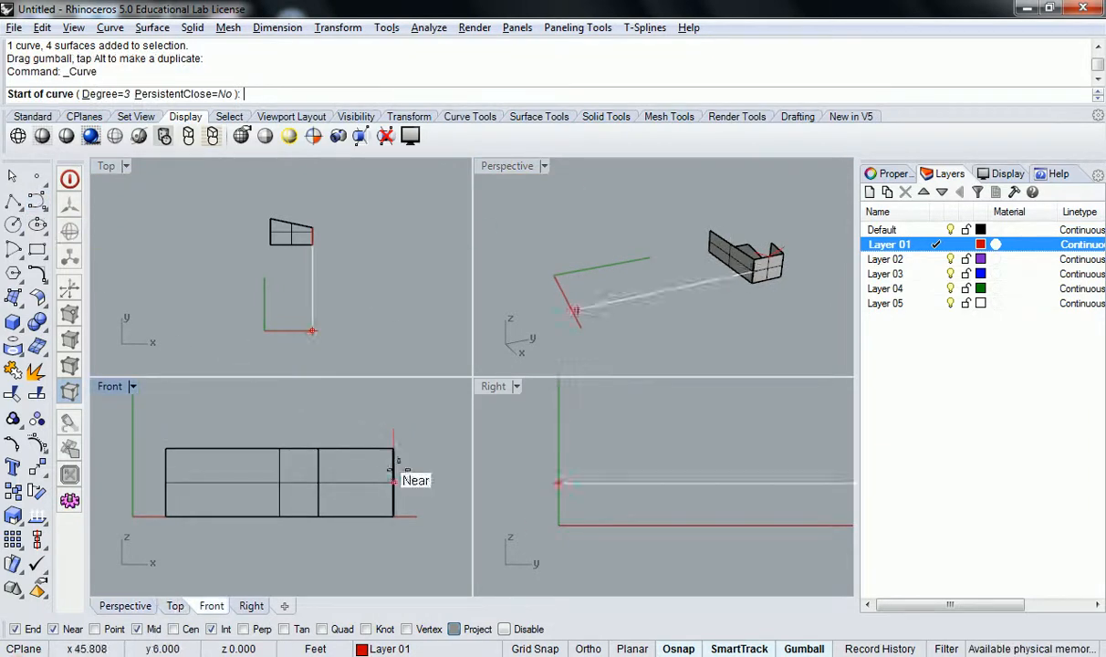
left_click(356, 449)
scroll(356, 448, "up", 2)
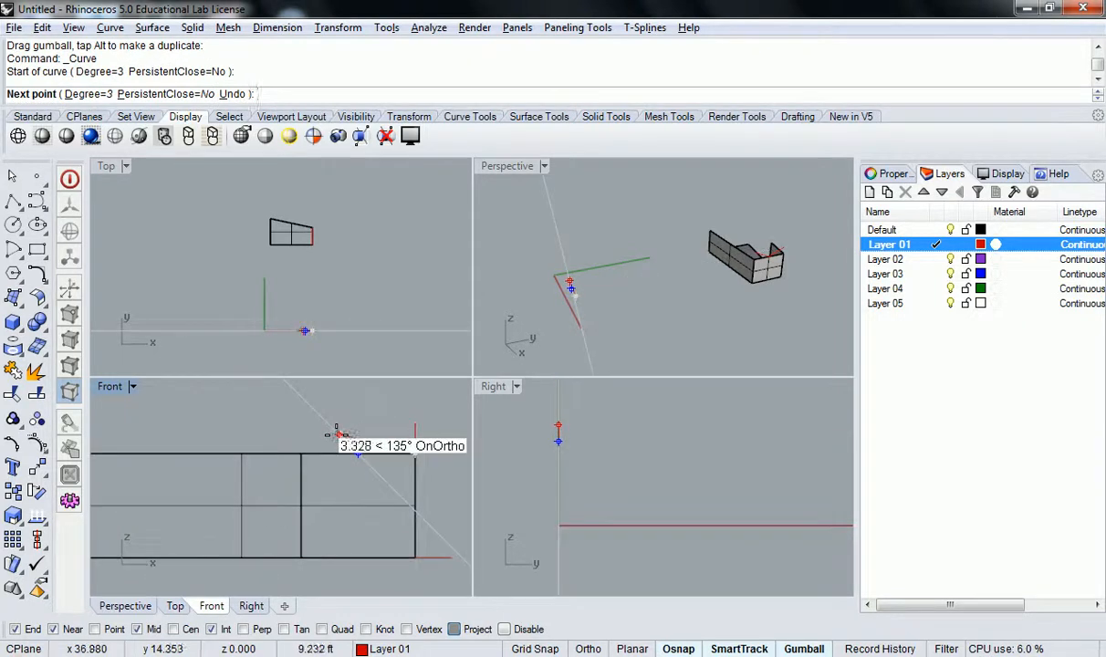
left_click(331, 427)
scroll(333, 427, "up", 1)
left_click(315, 408)
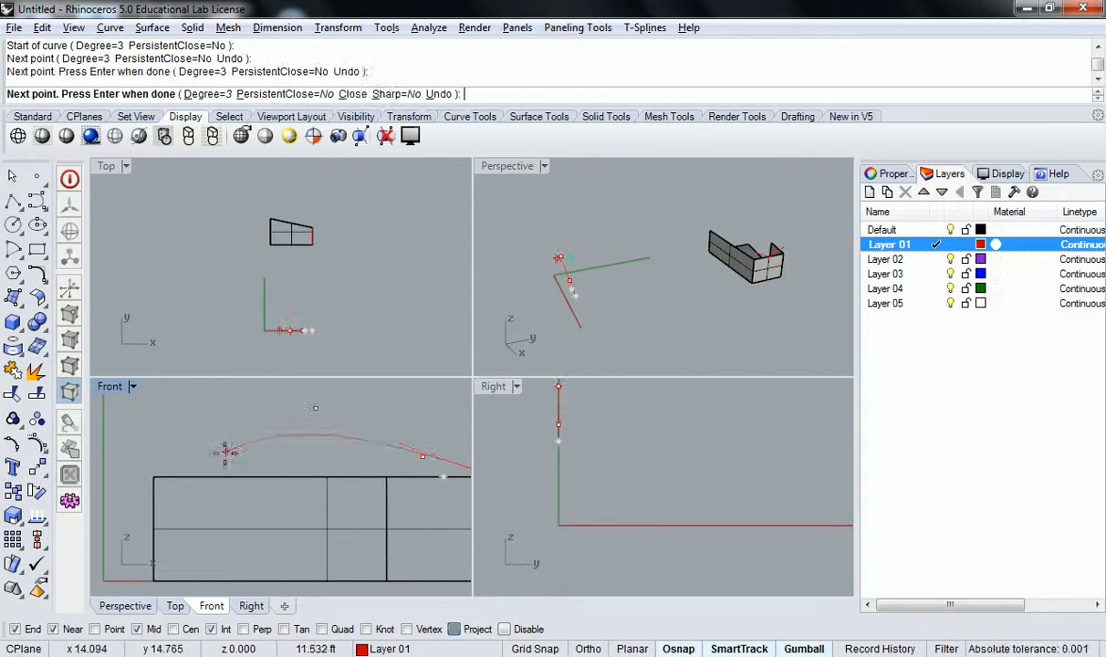
left_click(225, 456)
left_click(157, 475)
left_click(157, 475)
key("Return")
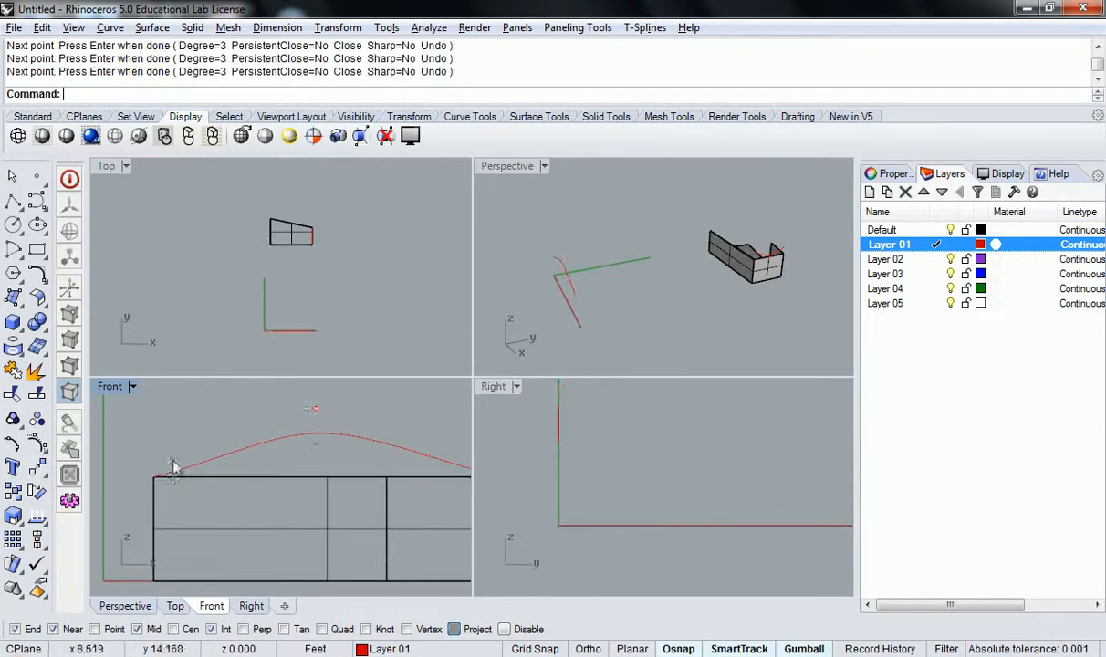
- Create a Sweep1 roof from the new arched rail at the origin and the V-shaped profile on the room, using Freeform style
right_click_drag(589, 307, 639, 283)
type("Sweep1")
key("Return")
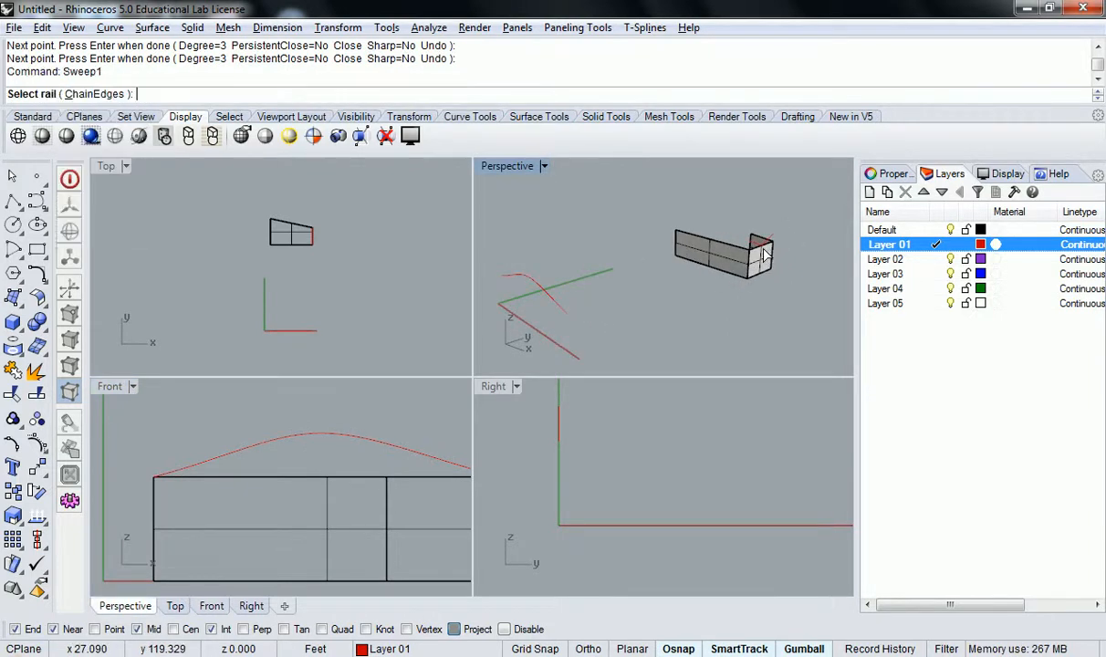
left_click(535, 288)
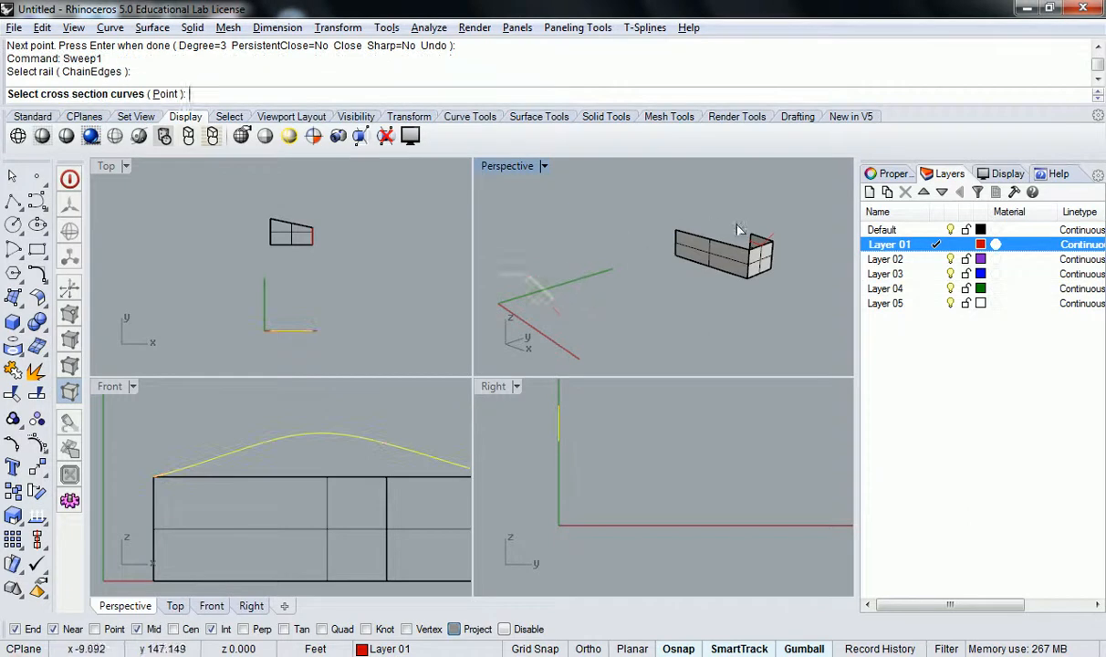
scroll(780, 244, "up", 3)
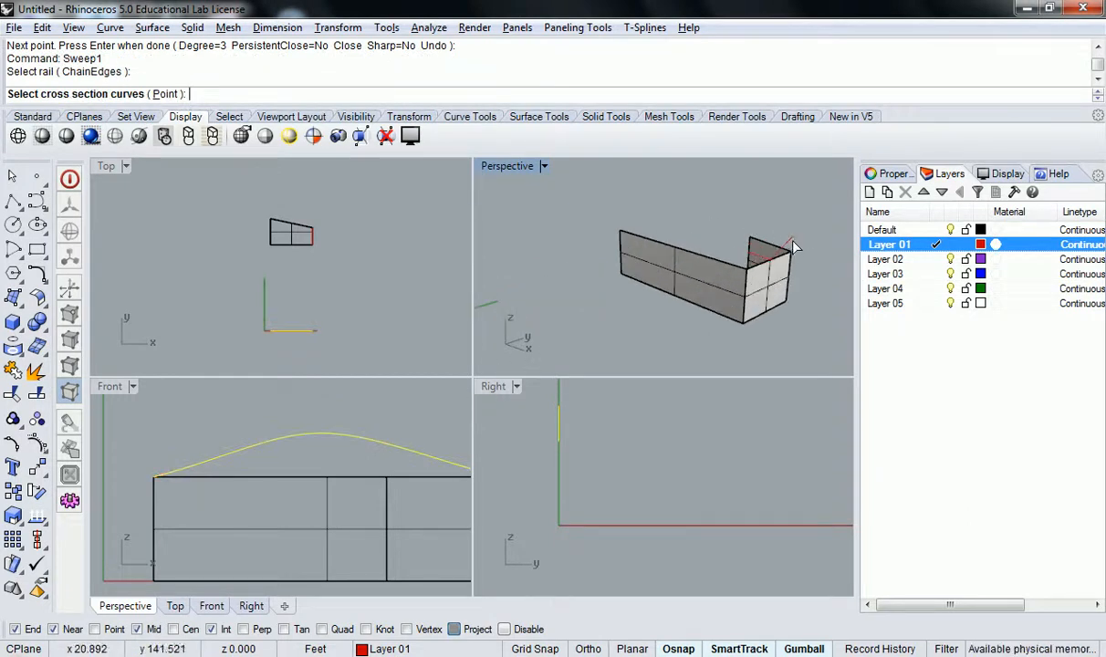
left_click(791, 247)
key("Return")
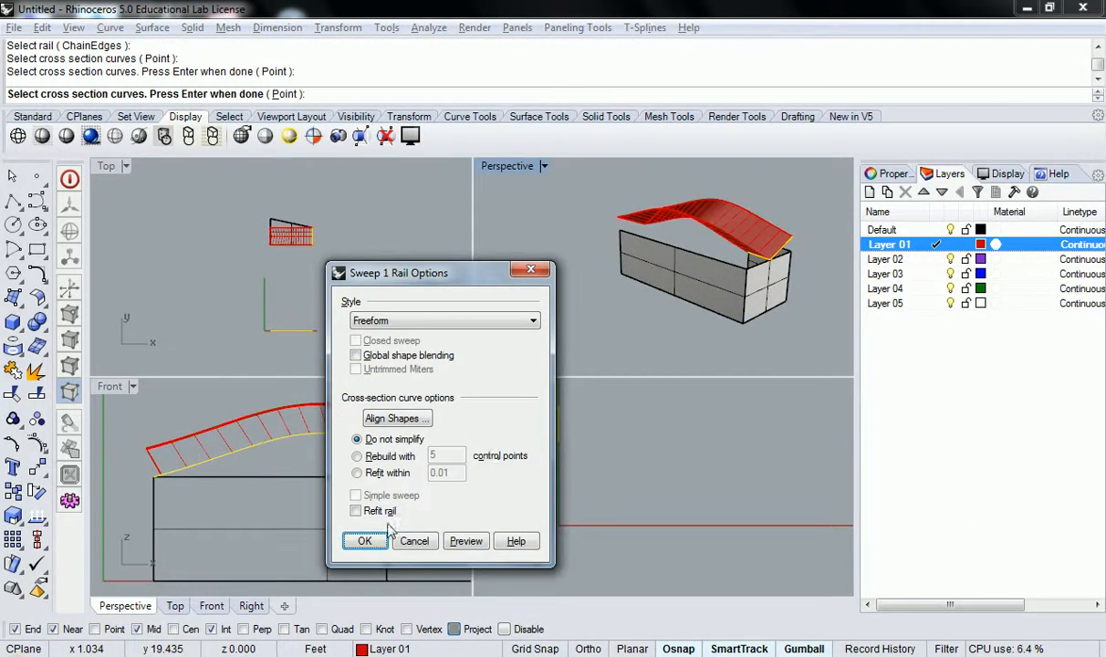
left_click(361, 539)
scroll(635, 316, "down", 8)
right_click_drag(636, 313, 663, 315)
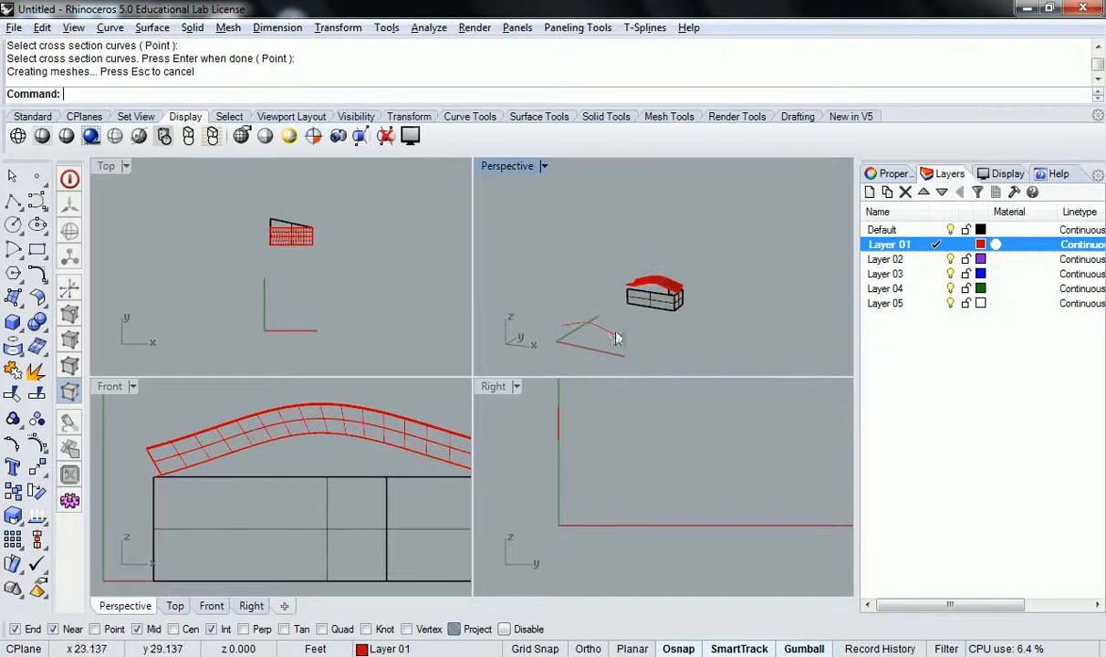
- Examine the swept roof from several angles in the Perspective view, comparing its position on the room with the distant rail curve
left_click(607, 330)
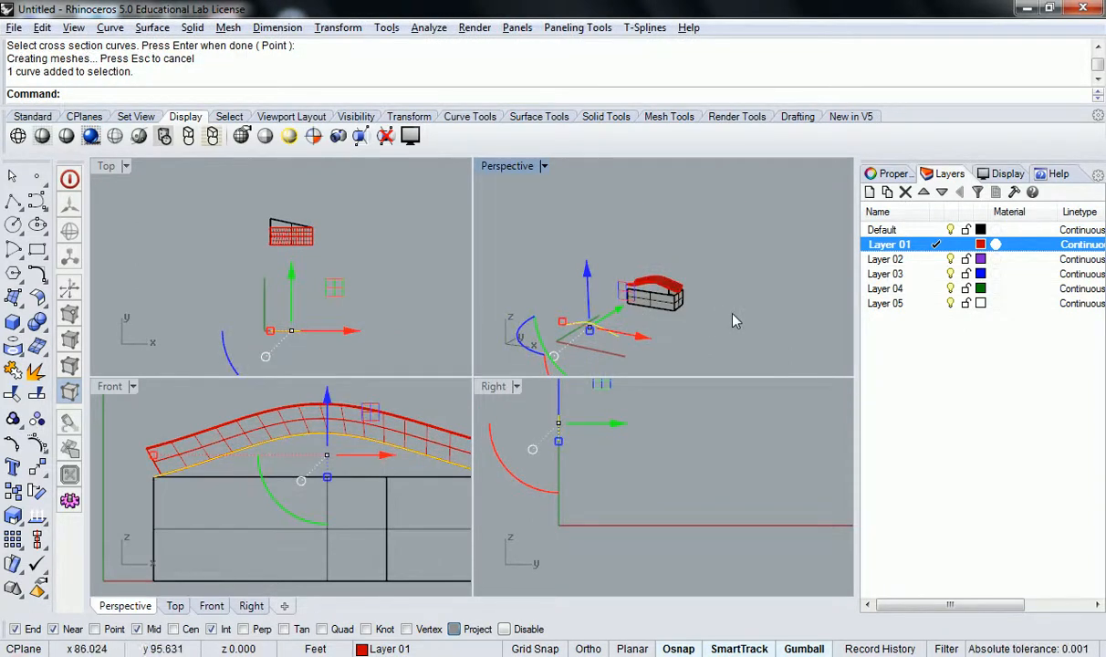
scroll(686, 297, "up", 3)
key("Delete")
scroll(664, 311, "down", 3)
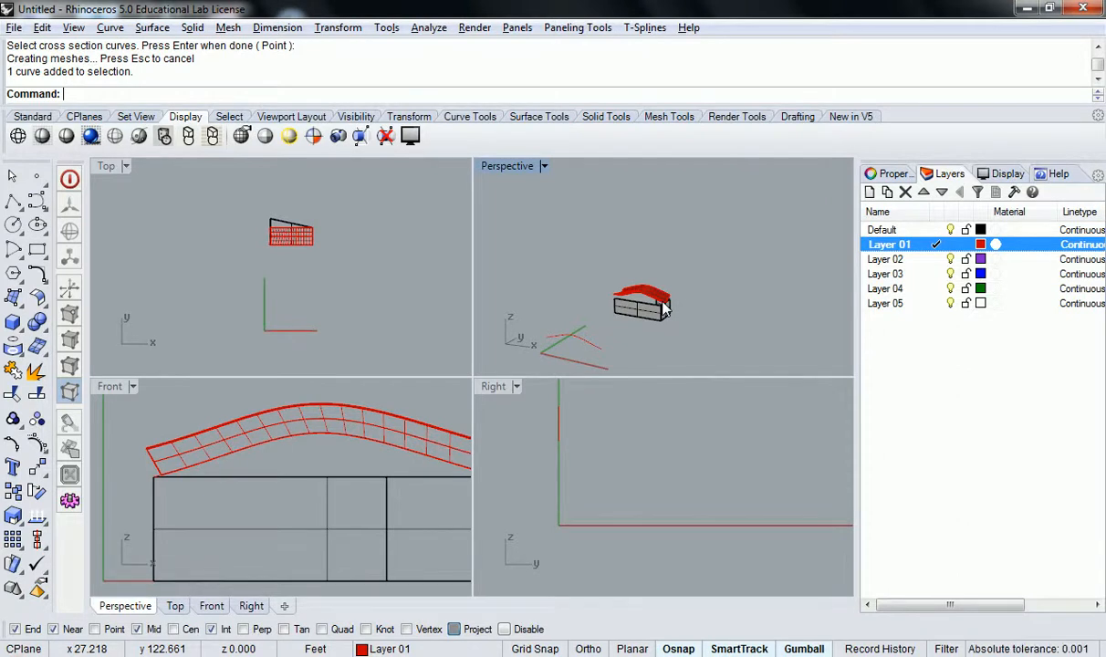
right_click_drag(666, 309, 704, 264)
scroll(620, 298, "up", 8)
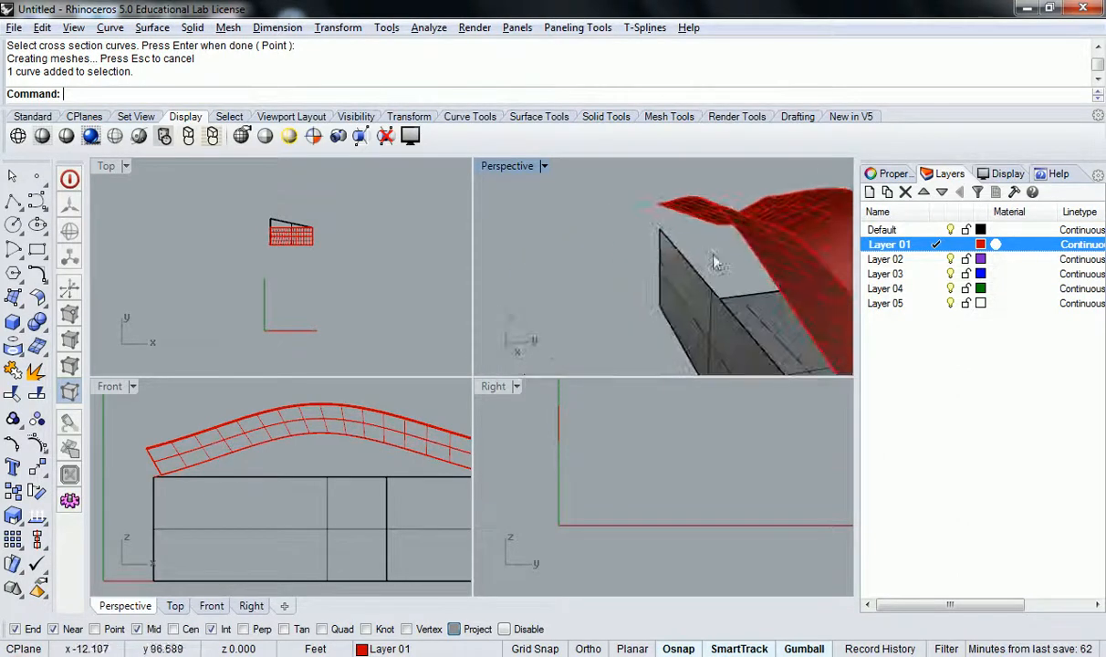
scroll(789, 256, "down", 5)
right_click_drag(791, 257, 723, 304, "shift")
right_click_drag(723, 305, 665, 285)
scroll(635, 304, "up", 5)
left_click(665, 285)
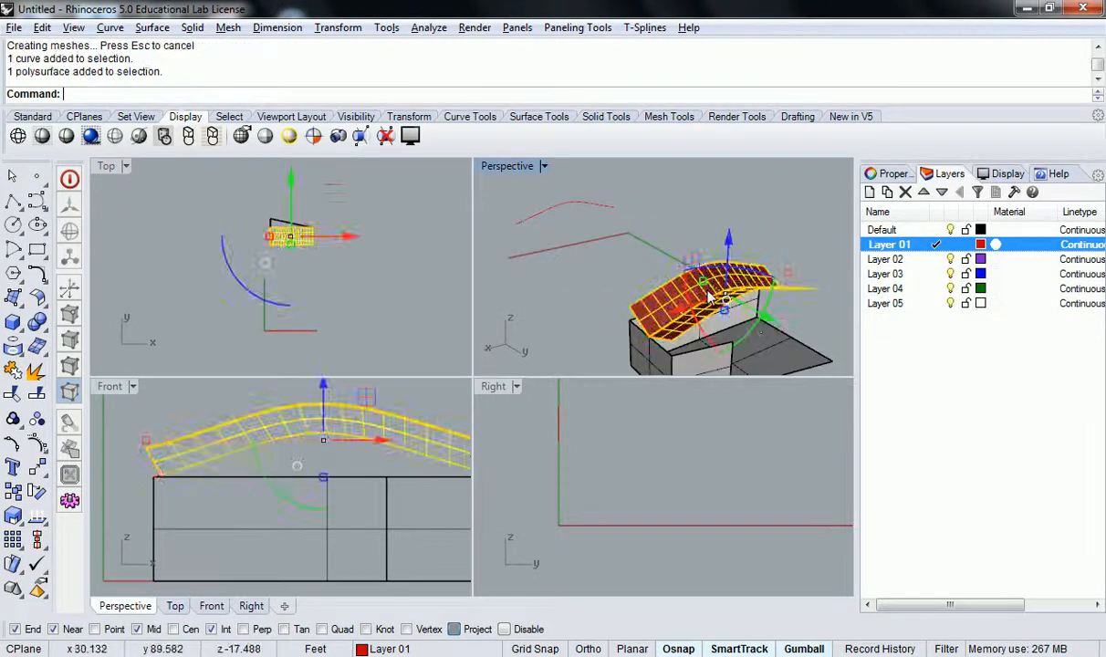
left_click(604, 267)
left_click(688, 295)
mouse_move(689, 294)
right_mouse_down()
mouse_move(650, 276)
mouse_move(678, 283)
right_mouse_up()
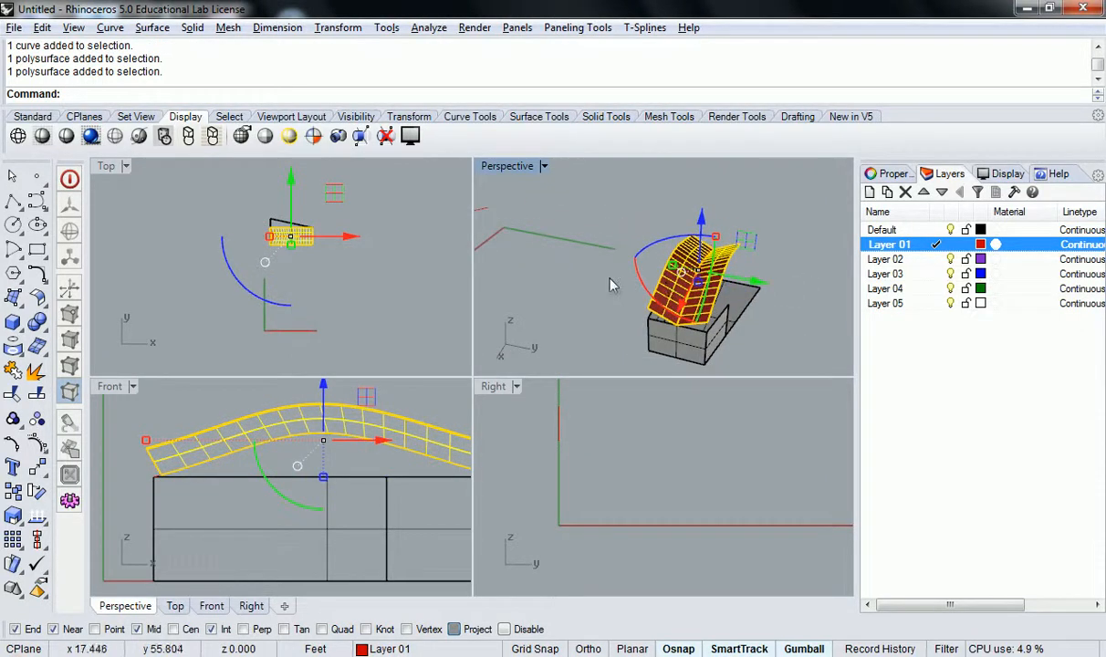
- Undo the Sweep1 roof, the arched rail curve and the move of the room
key("ctrl+z")
key("ctrl+z")
key("ctrl+z")
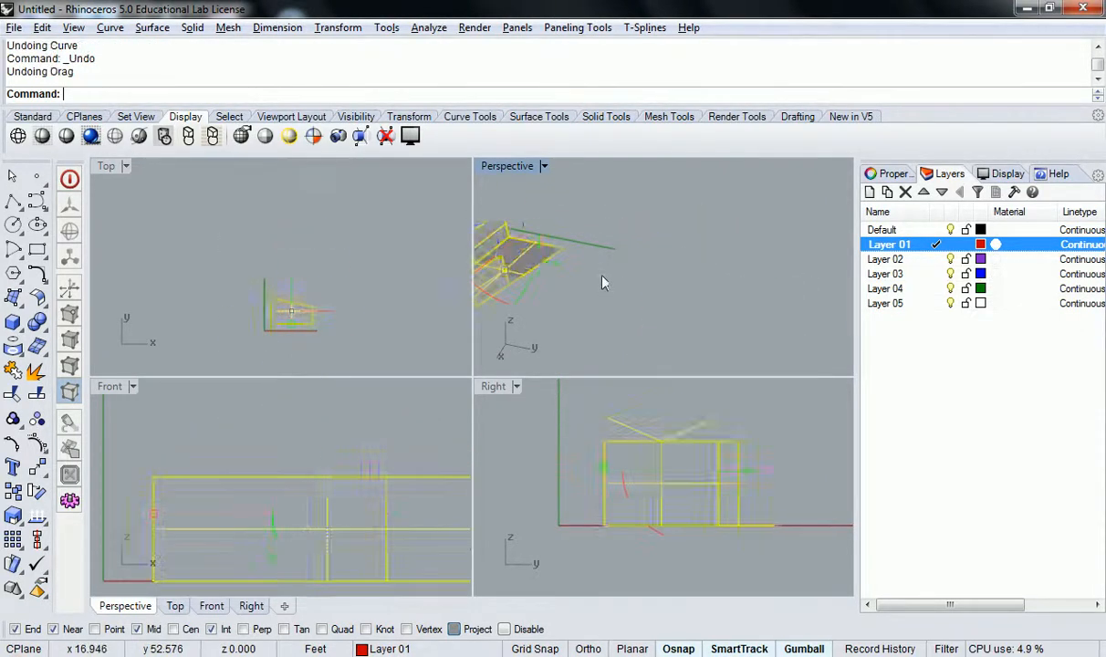
- Draw a wavy control-point curve in the Front view, from the room's upper corner at the V-shaped profile to beyond the opposite end
left_click(364, 438)
scroll(401, 434, "down", 3)
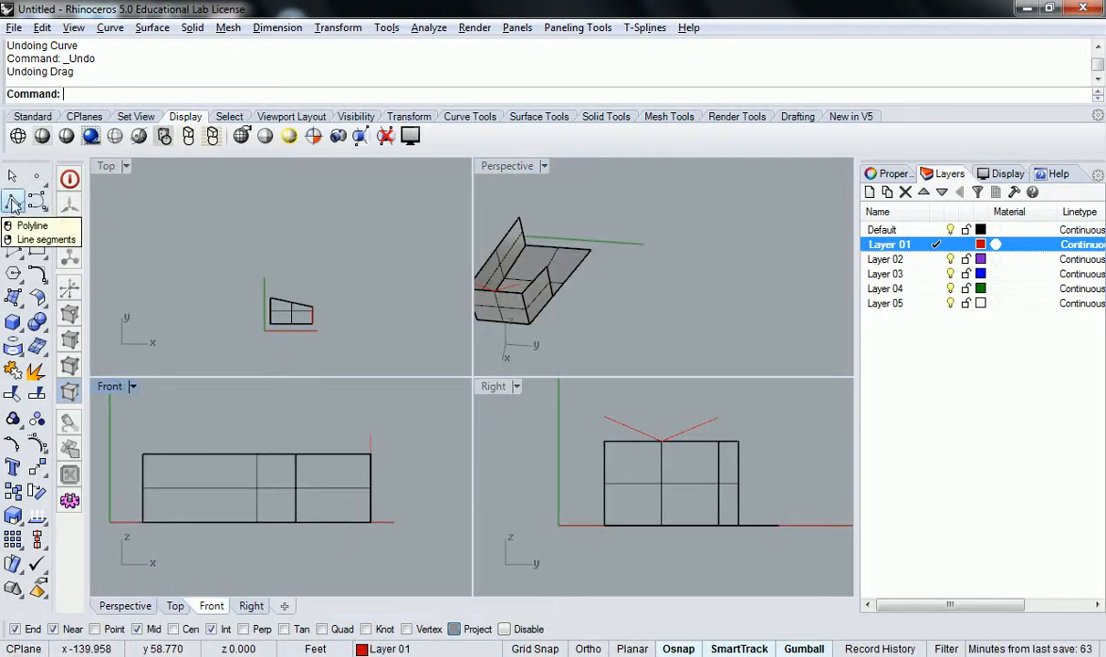
left_click(38, 204)
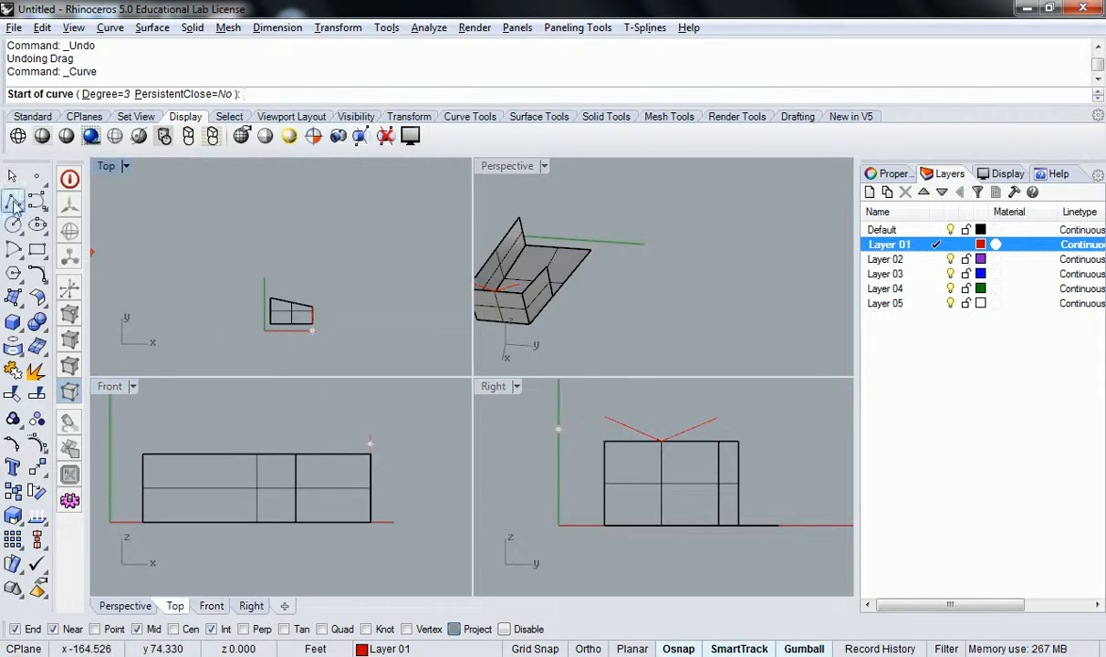
left_click(370, 454)
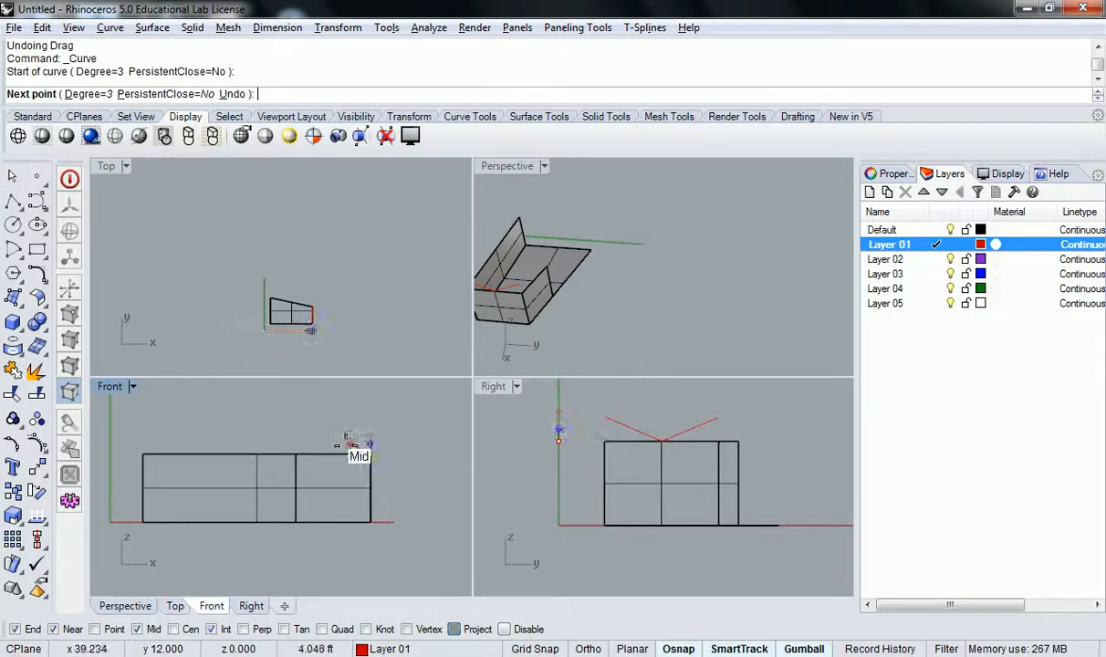
left_click(310, 435)
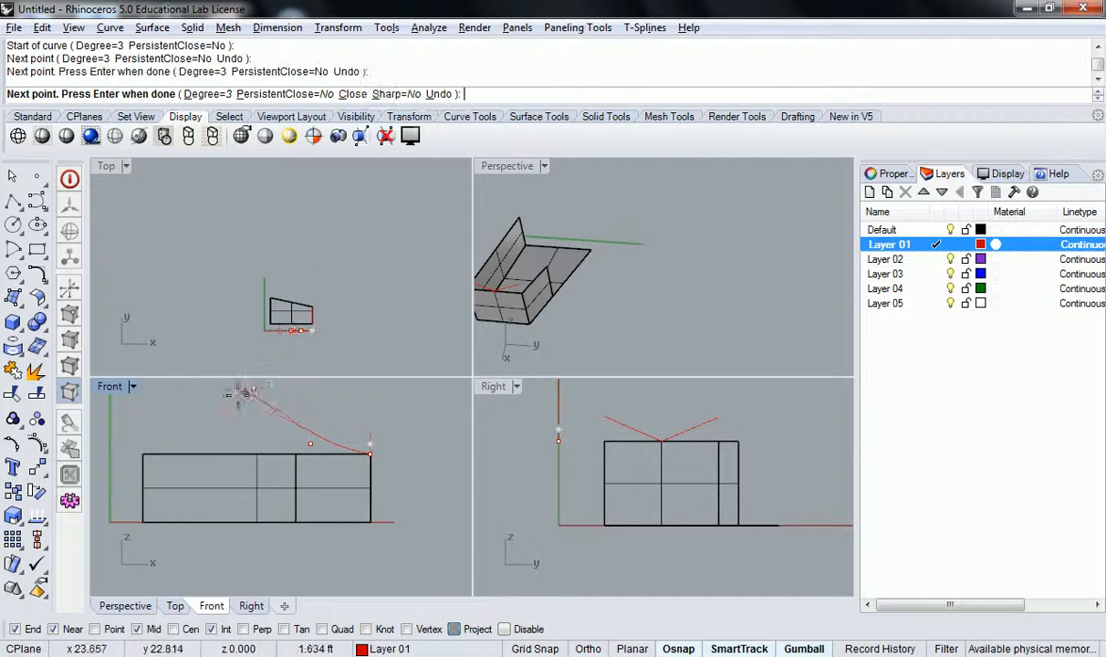
right_click_drag(166, 378, 193, 415)
left_click(185, 418)
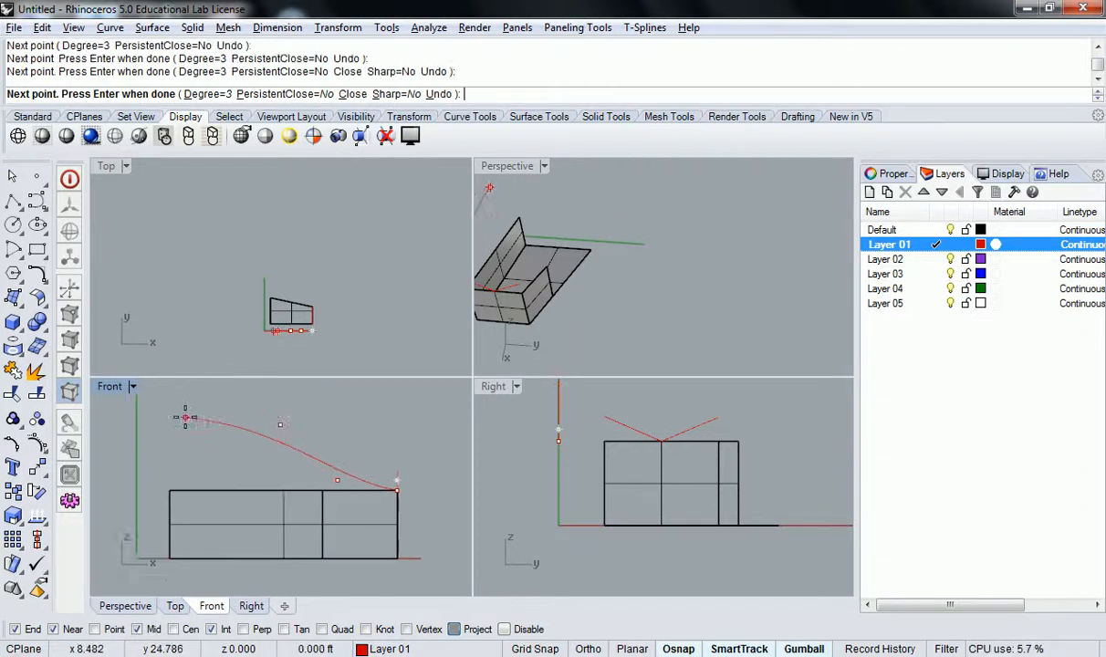
left_click(137, 450)
key("Return")
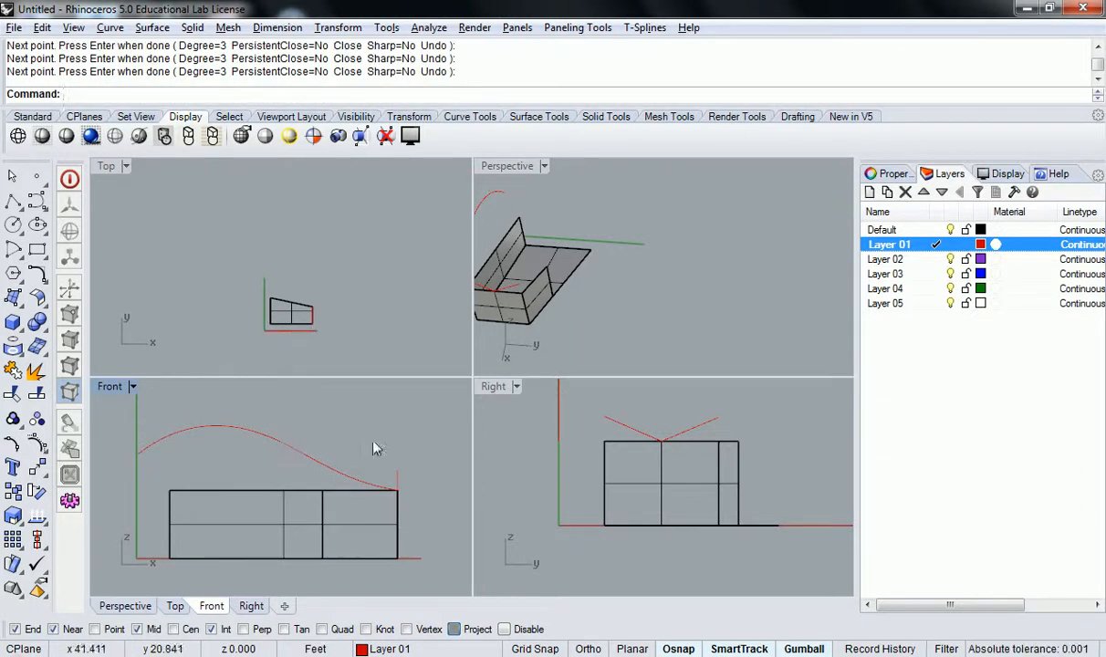
- Turn off Project snapping and move the wavy curve so its low end meets the near endpoint of the V-shaped profile
right_click_drag(360, 449, 319, 469)
right_click_drag(566, 274, 731, 230)
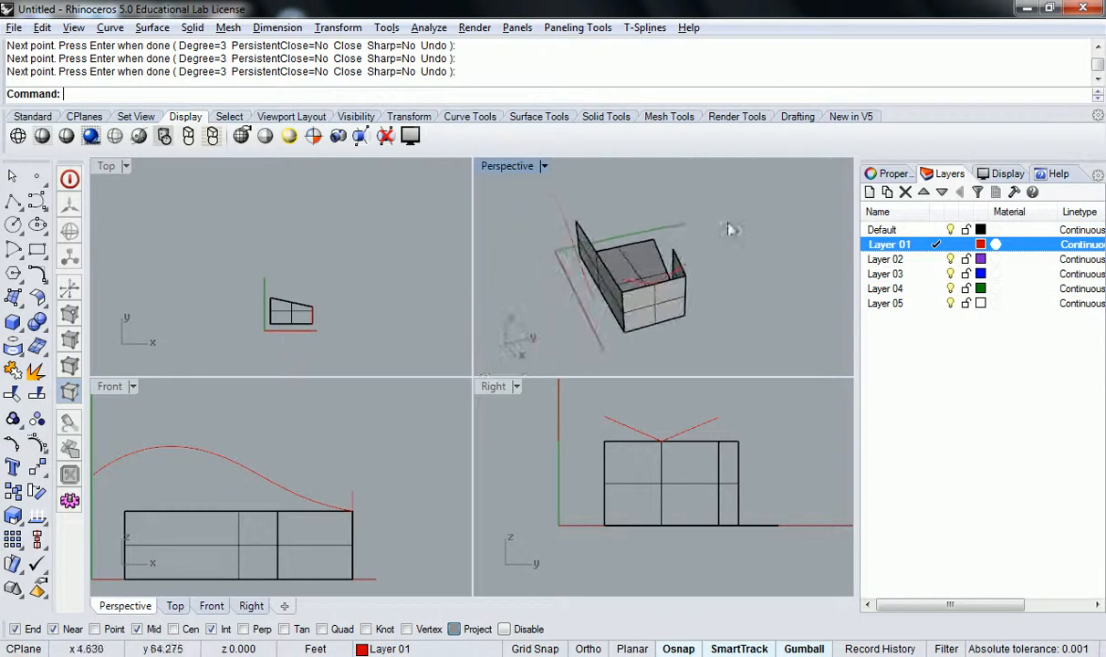
left_click(588, 265)
right_click_drag(581, 247, 630, 284)
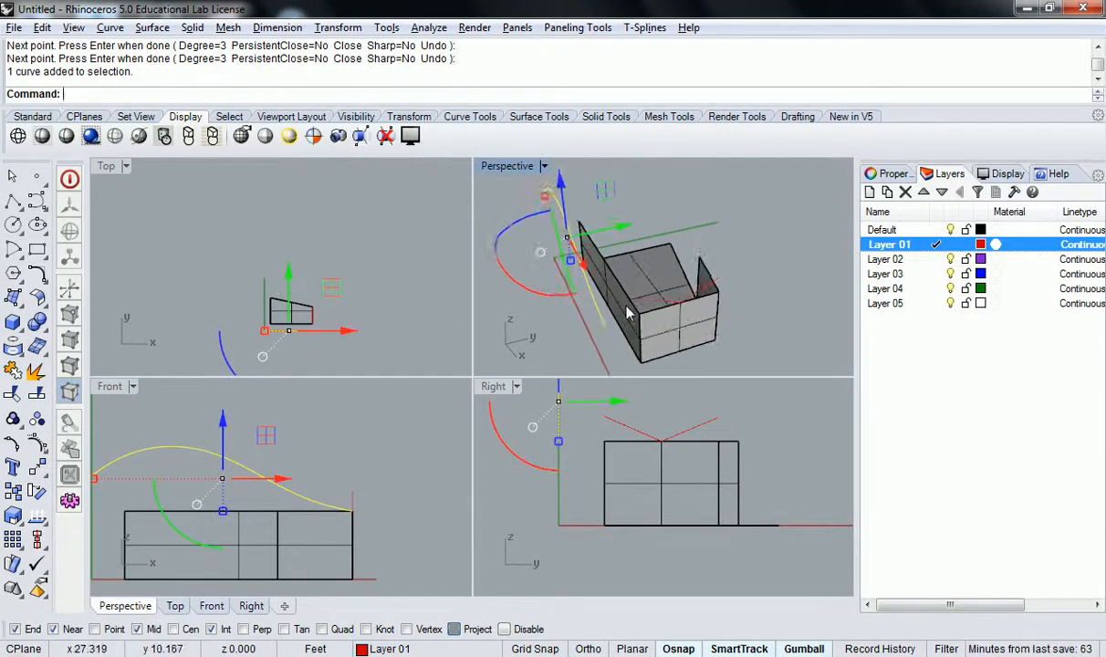
key("Return")
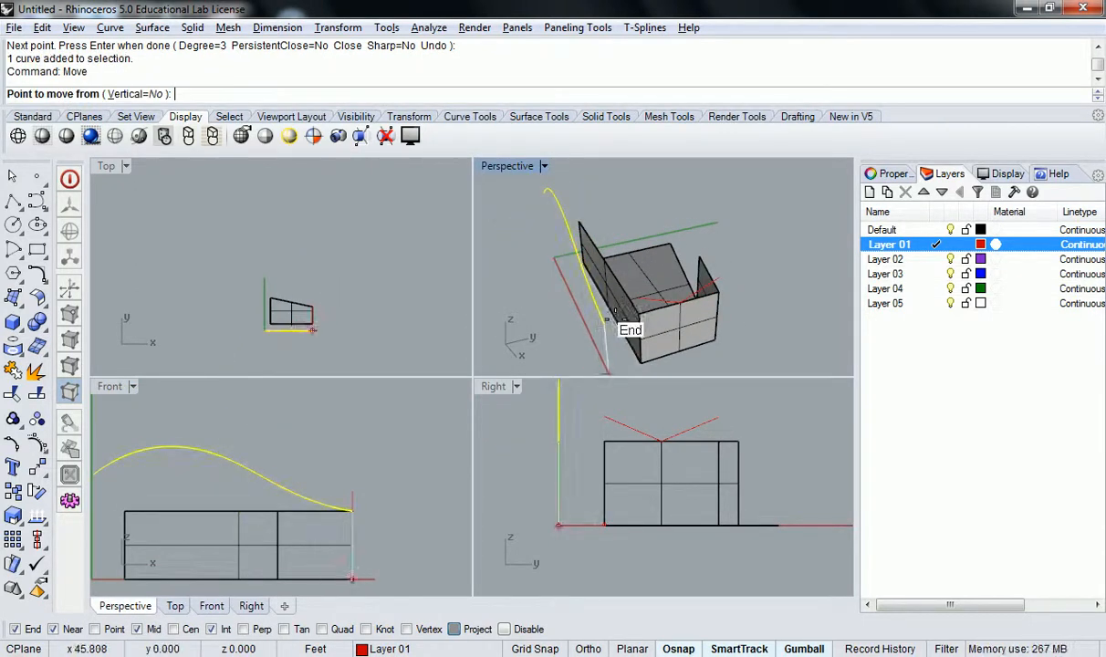
left_click(626, 323)
left_click(608, 309)
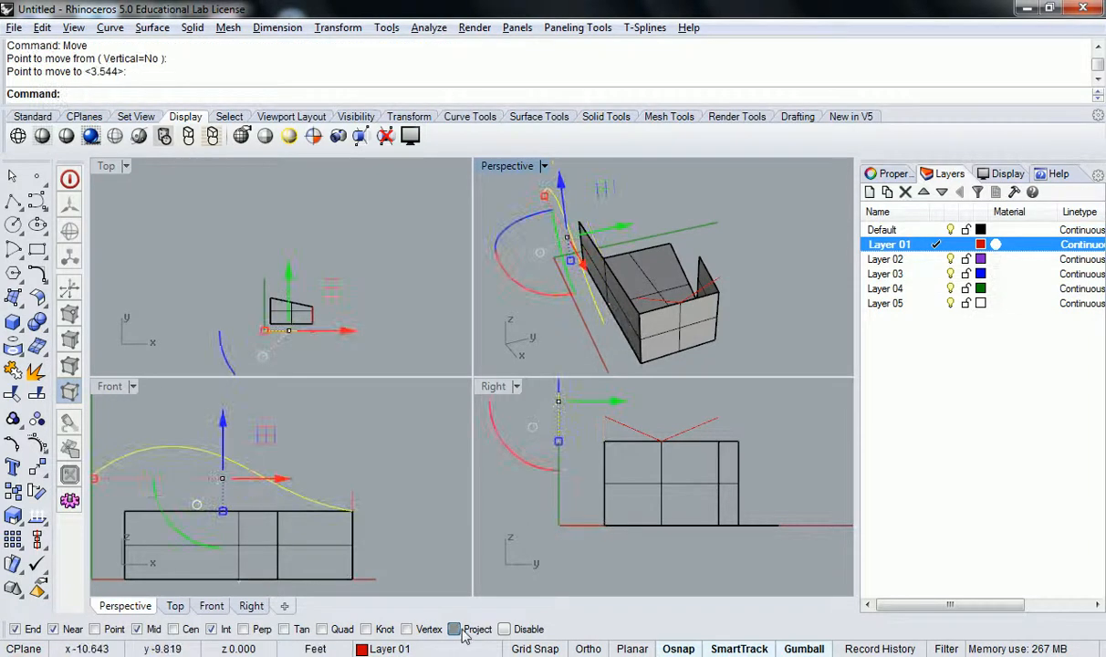
key("Return")
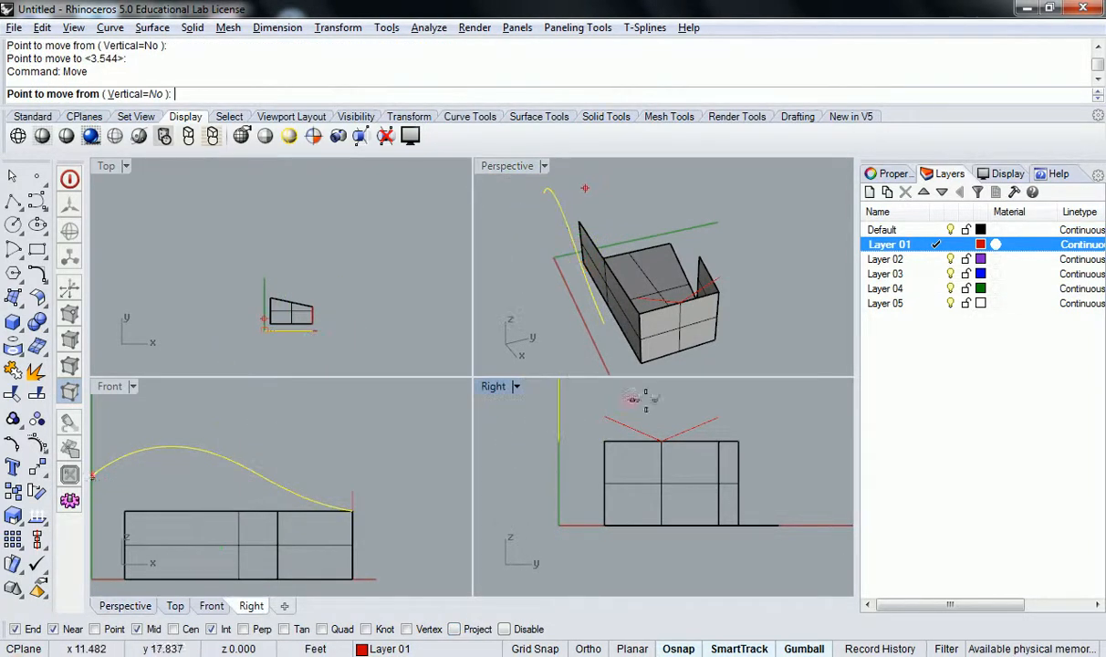
left_click(604, 321)
scroll(631, 294, "up", 4)
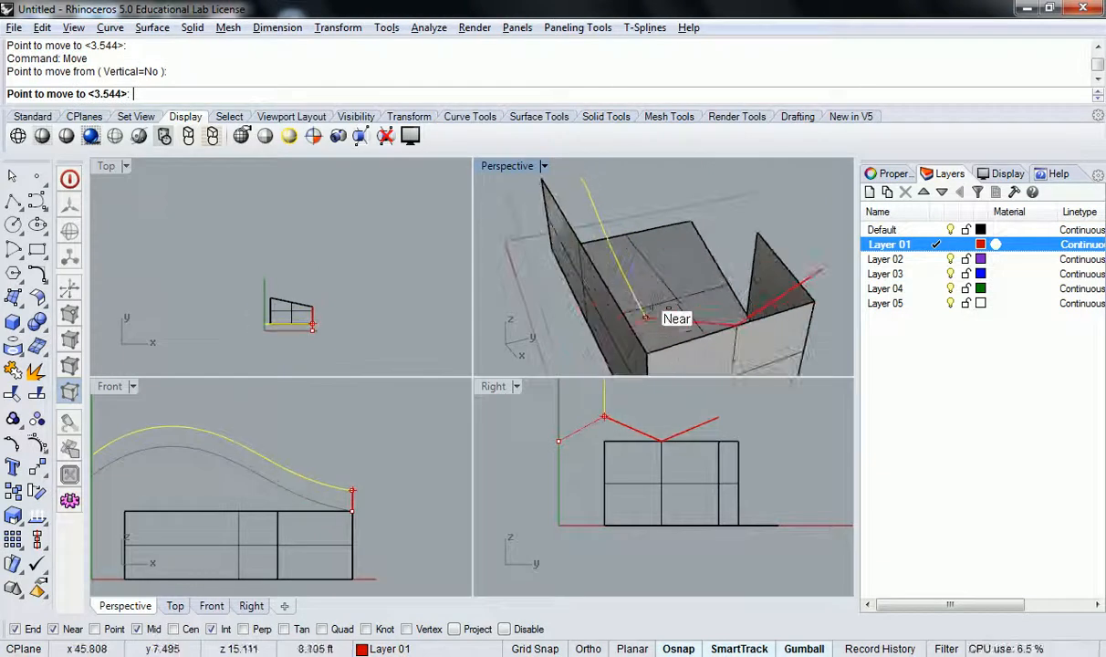
left_click(647, 313)
- Rotate the wavy curve about 7.4° in the Top view around its end on the profile, swinging the far end outward from the room
scroll(647, 316, "down", 4)
right_click_drag(649, 317, 649, 288)
scroll(717, 268, "up", 4)
right_click_drag(307, 321, 350, 234)
scroll(279, 286, "up", 10)
scroll(354, 235, "down", 4)
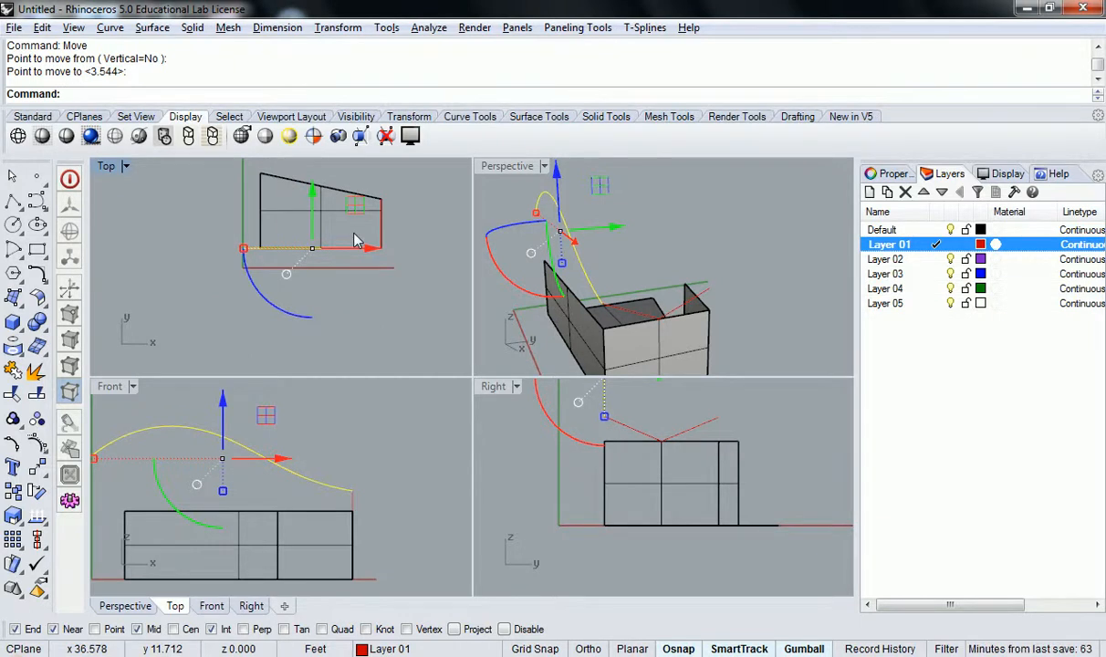
type("Rotate")
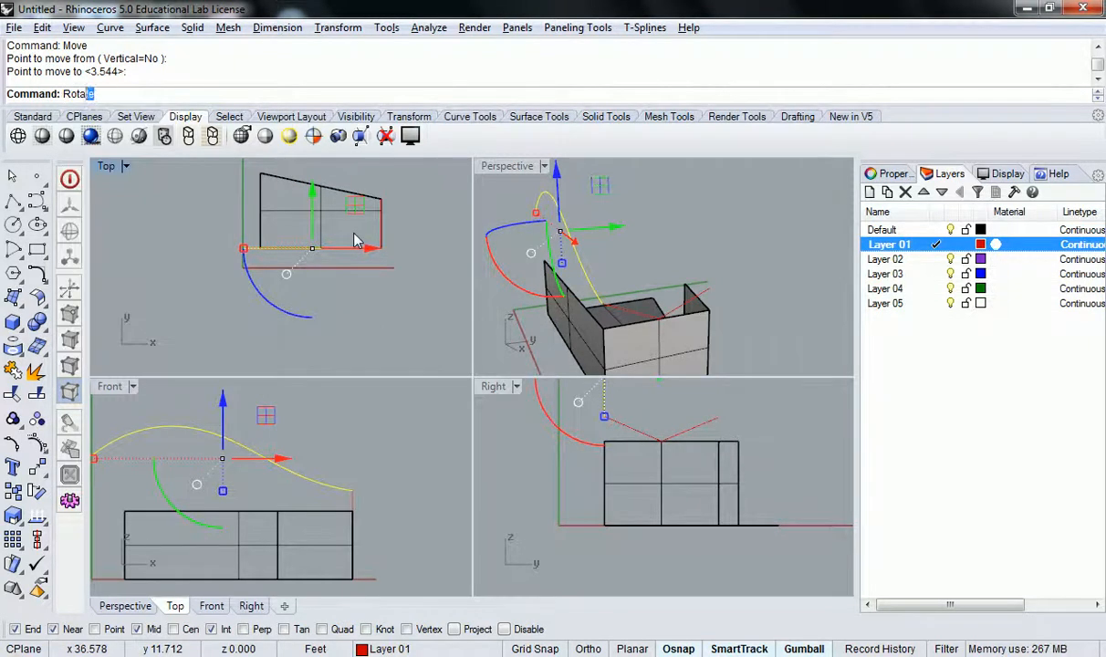
key("Return")
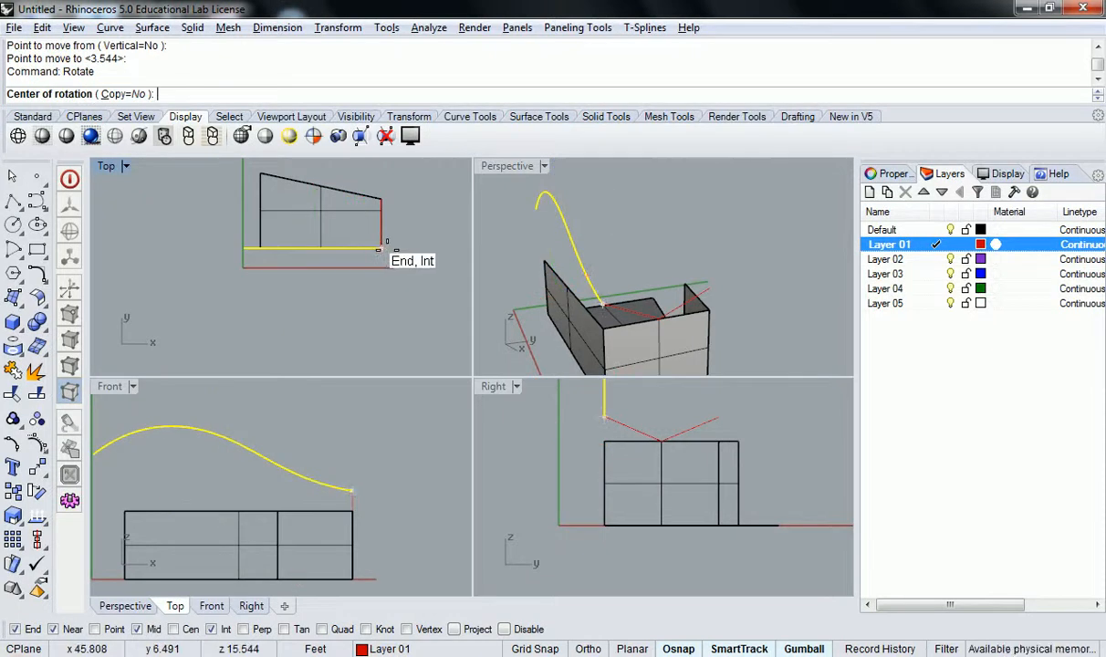
left_click(382, 247)
left_click(189, 247)
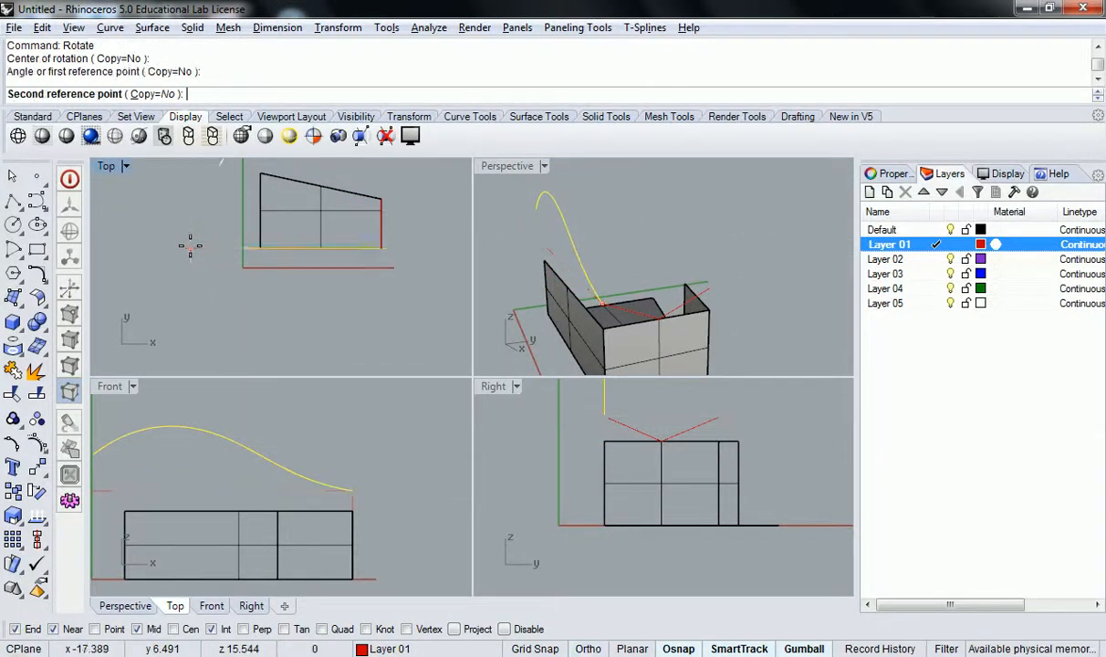
left_click(191, 268)
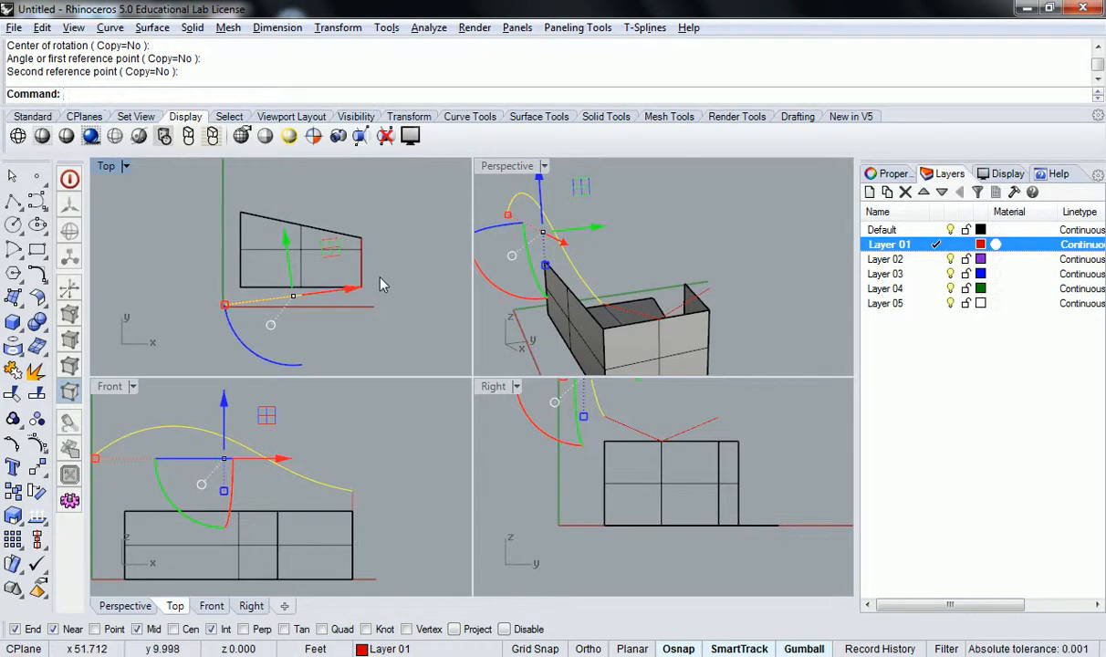
- Mirror a copy of the wavy curve in the Top view across a lengthwise axis through the V-shaped profile's middle vertex
type("Mirror")
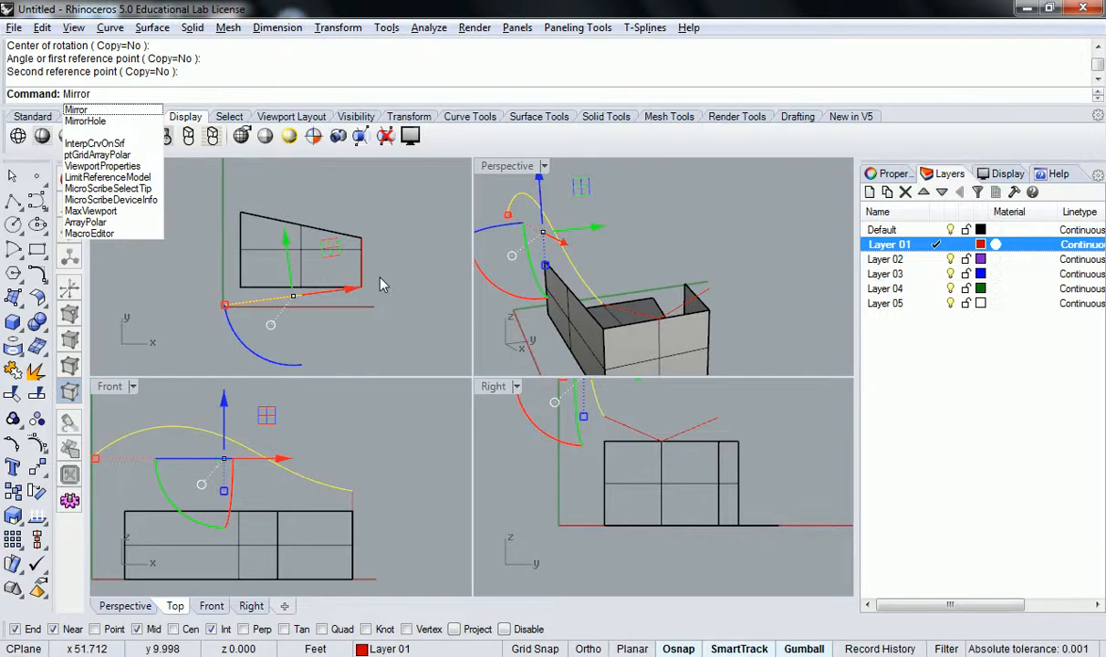
key("Return")
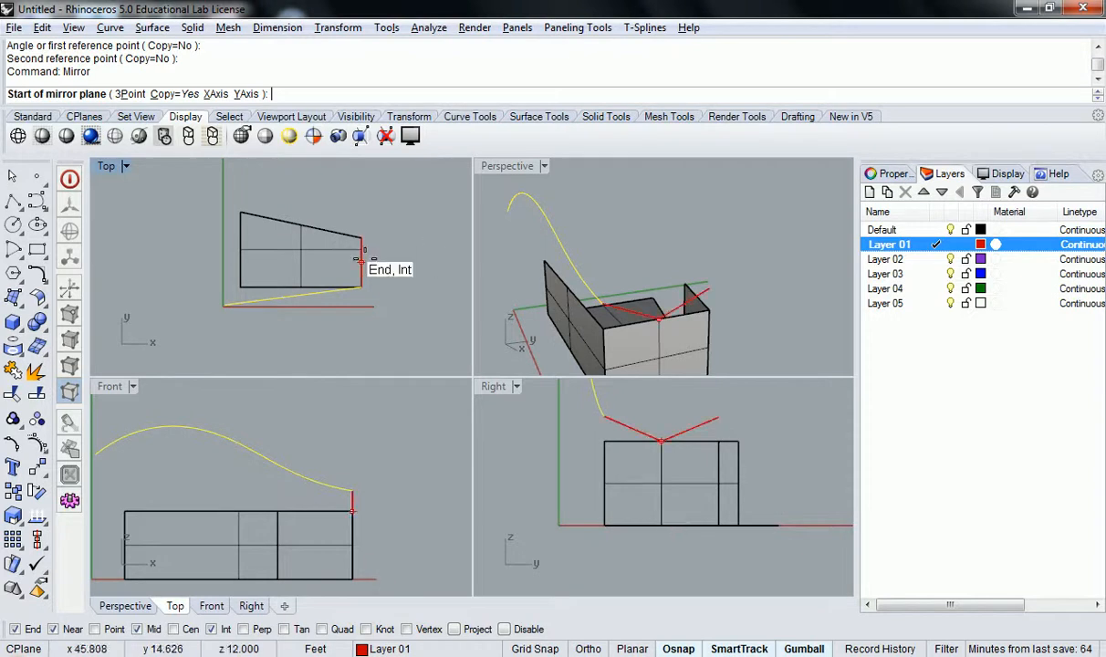
left_click(360, 261)
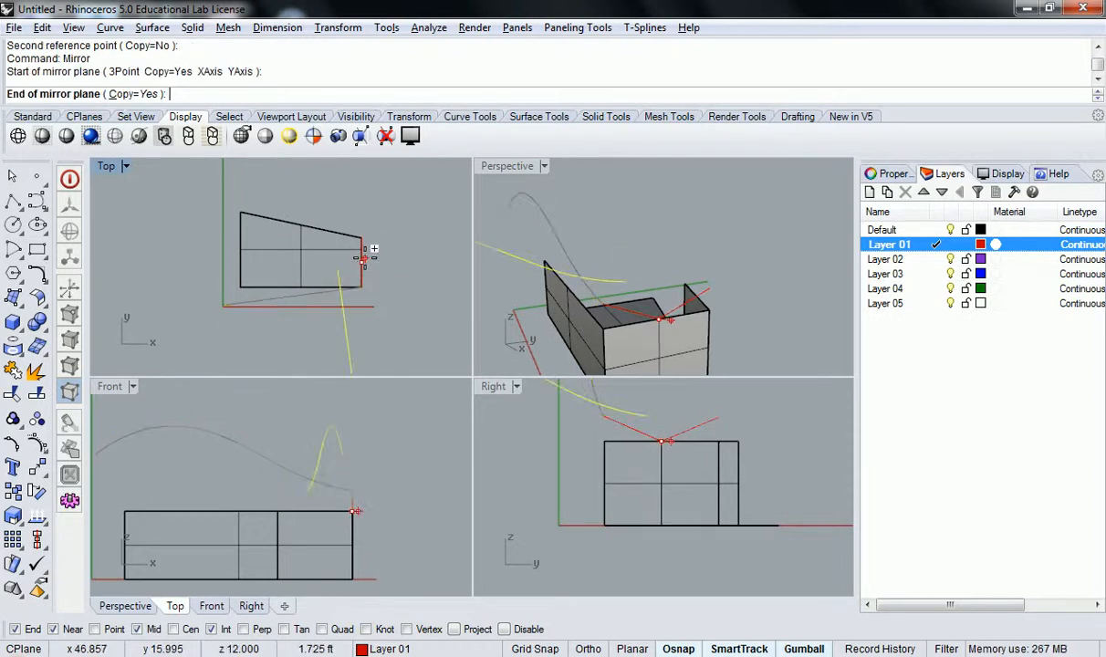
left_click(454, 262)
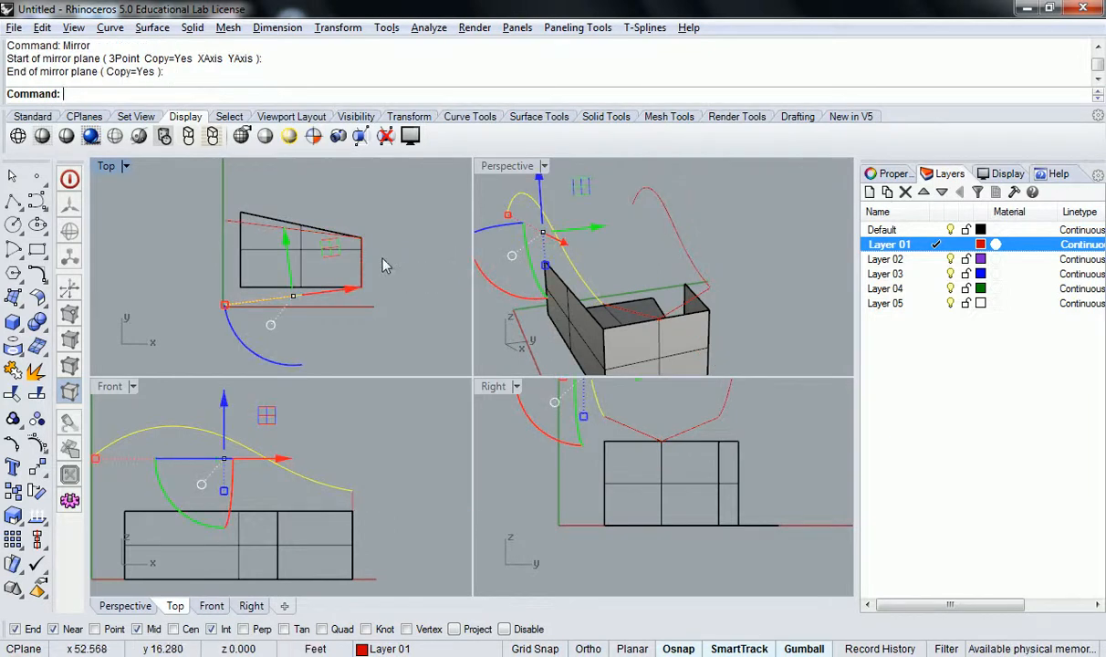
- Rotate the mirrored curve by about 345° around its end on the profile, so its far end flares outward beyond the slanted wall
left_click(287, 233)
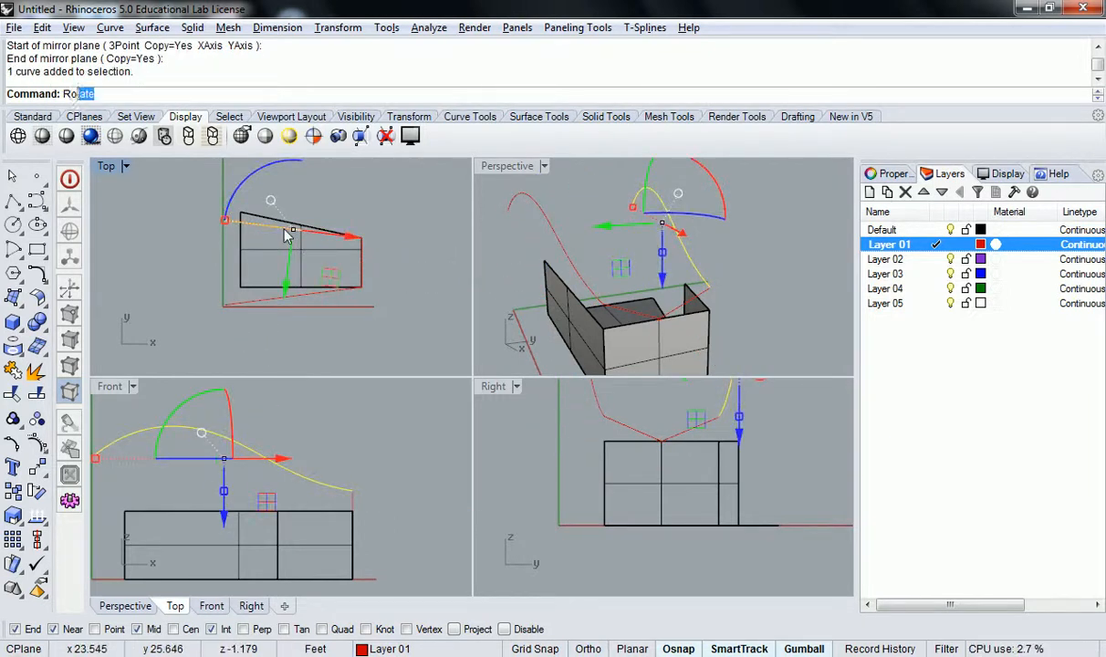
type("Rotat")
key("Return")
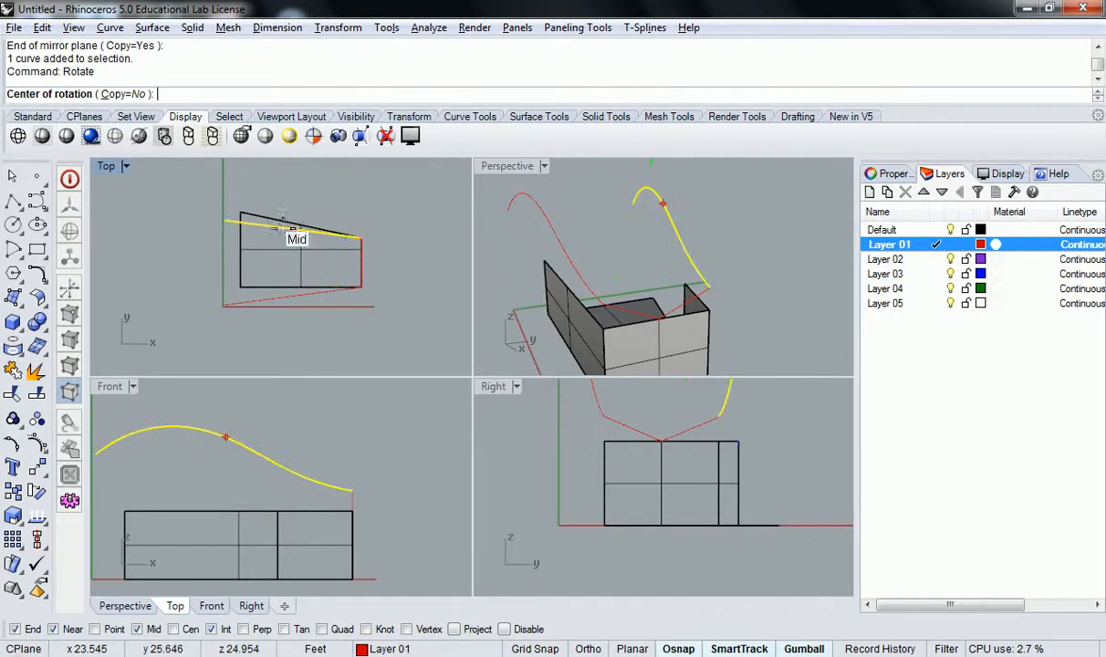
left_click(362, 238)
left_click(225, 221)
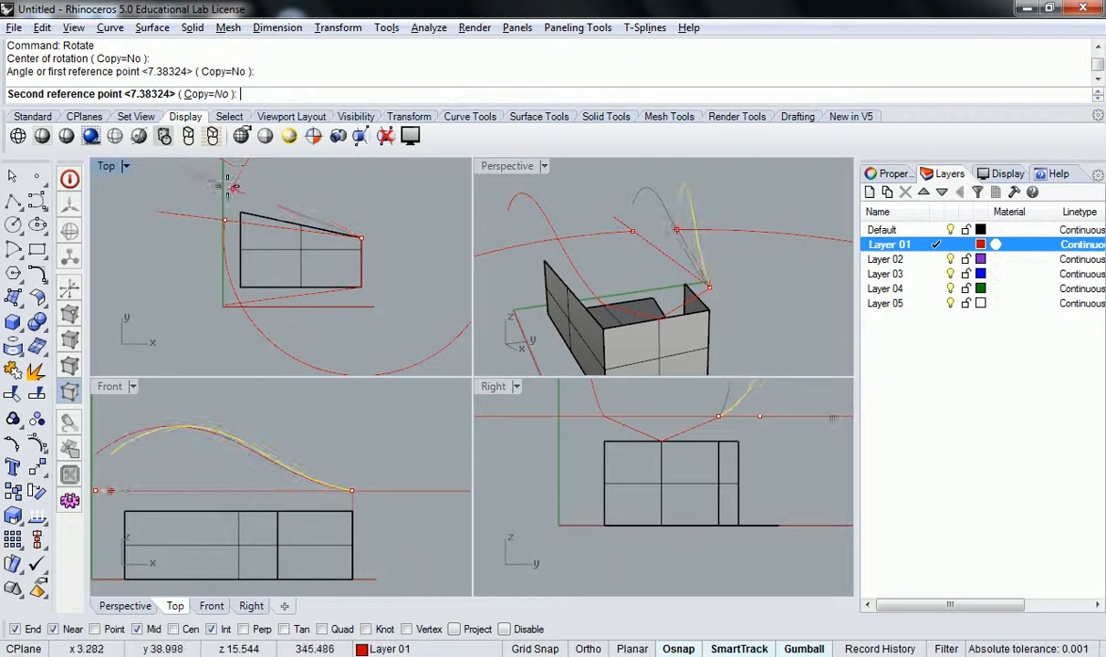
left_click(232, 185)
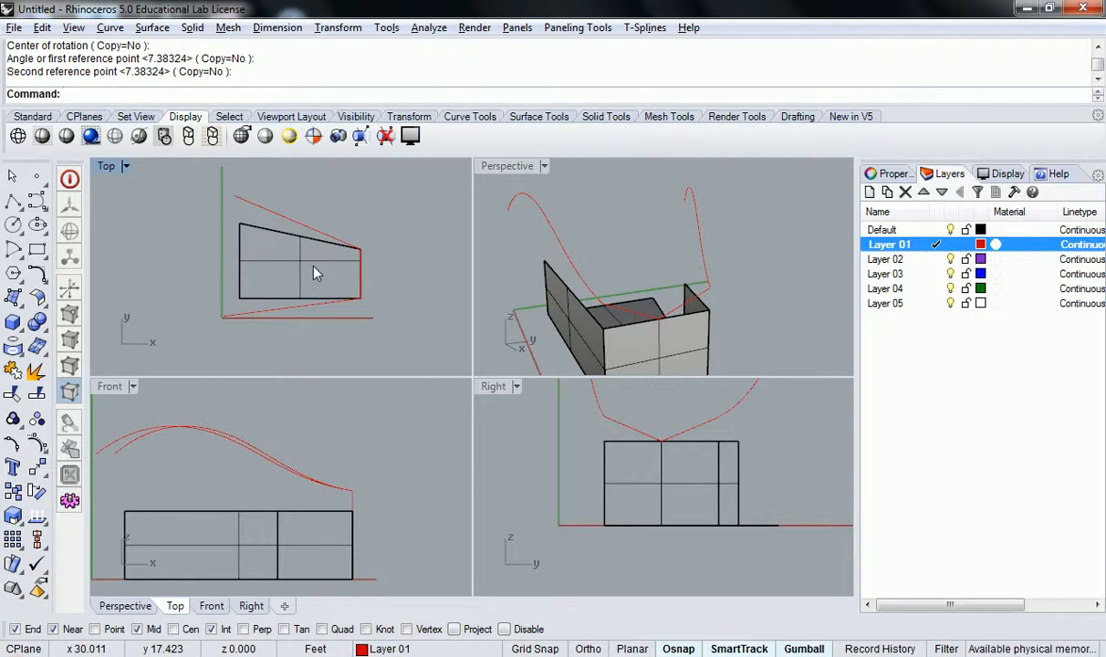
- Create a Sweep2 roof using the two wavy curves as rails and the V-shaped profile as the cross section
type("eep")
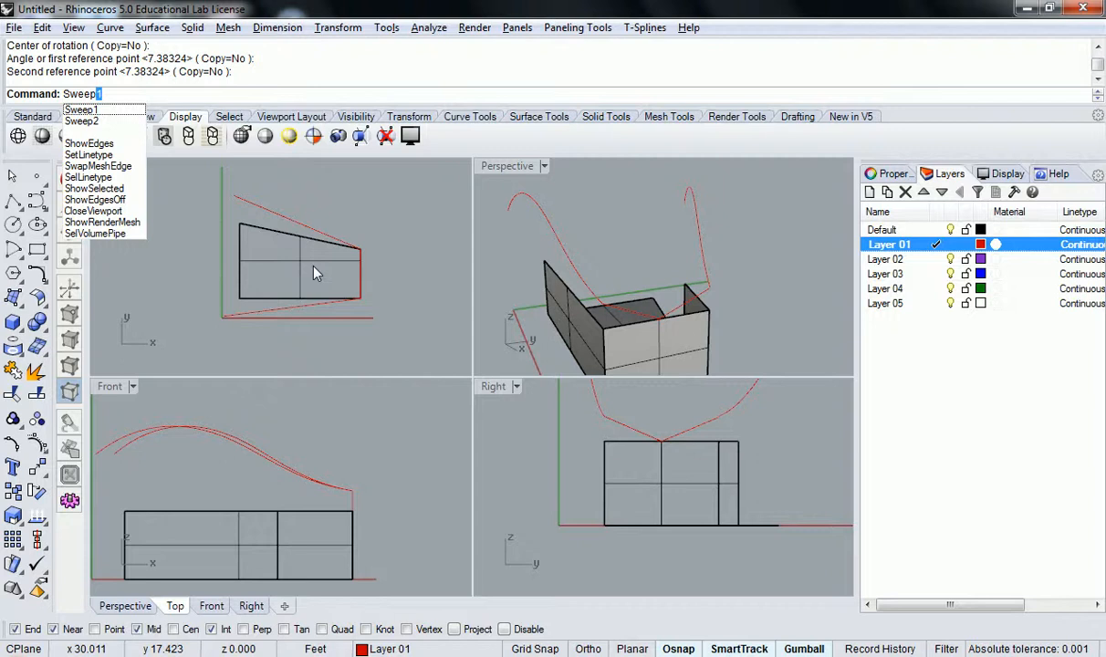
type("2")
key("Return")
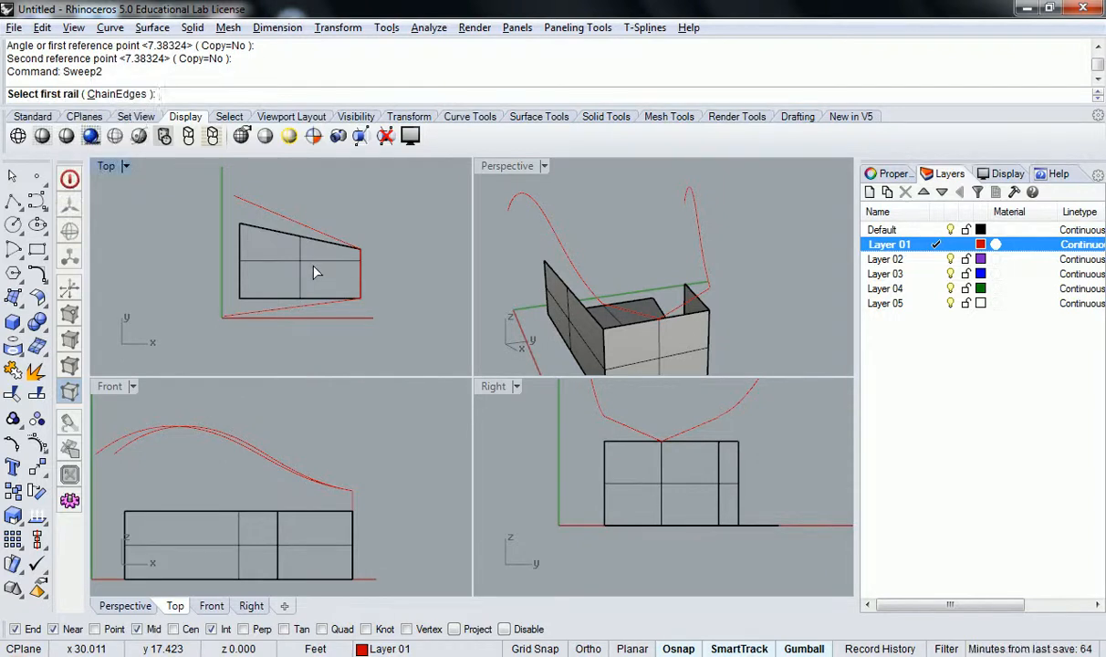
left_click(283, 315)
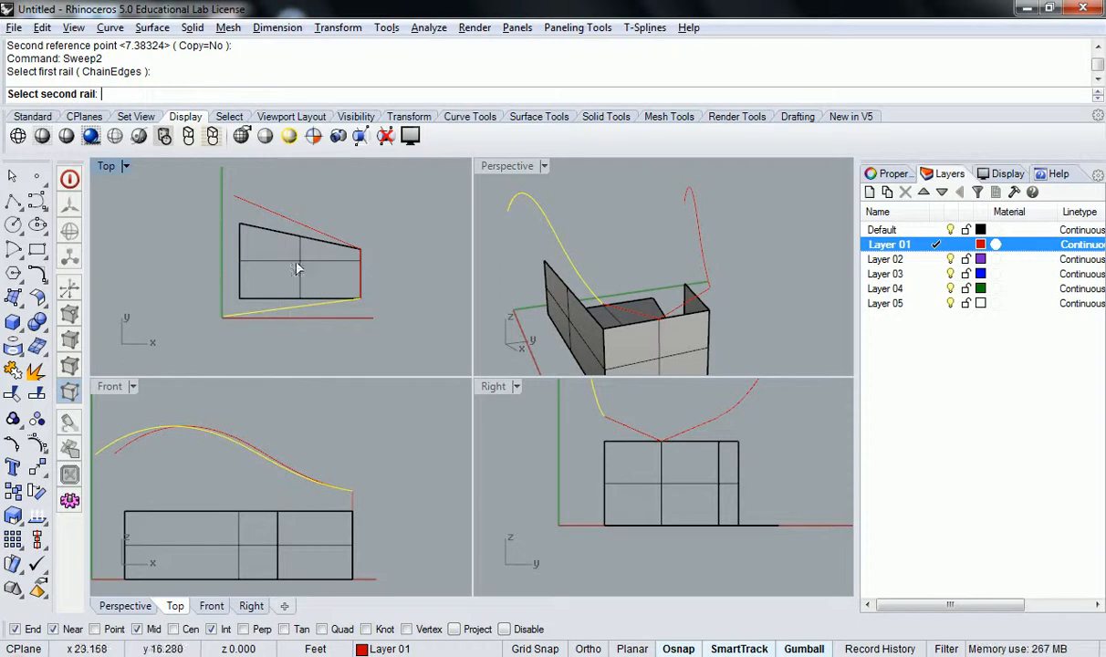
left_click(270, 212)
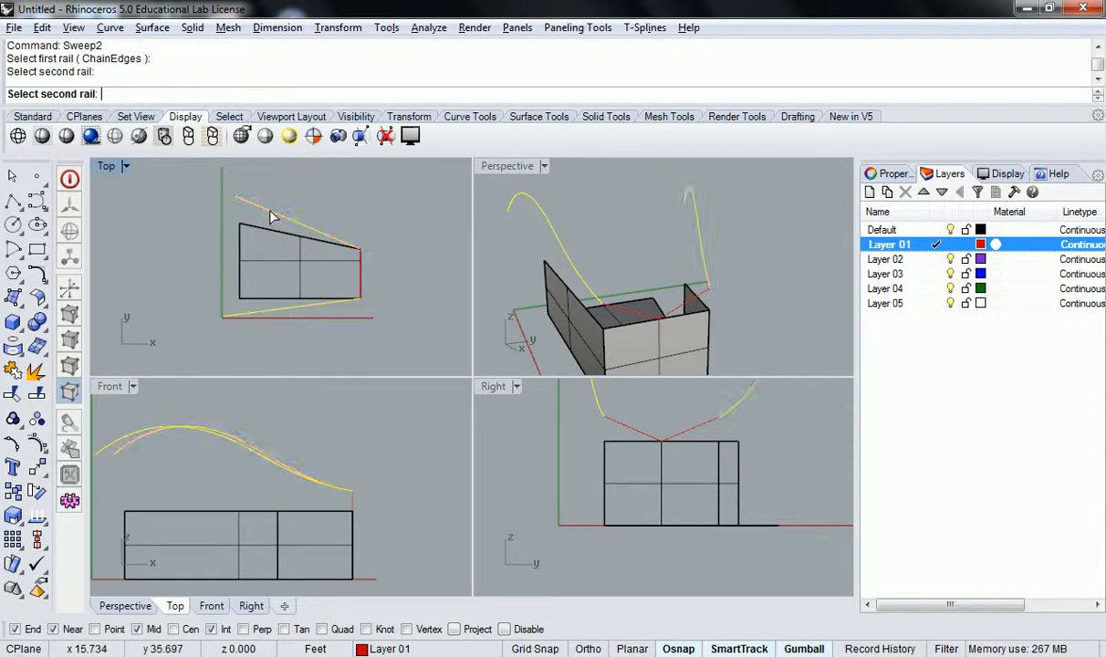
left_click(680, 313)
key("Return")
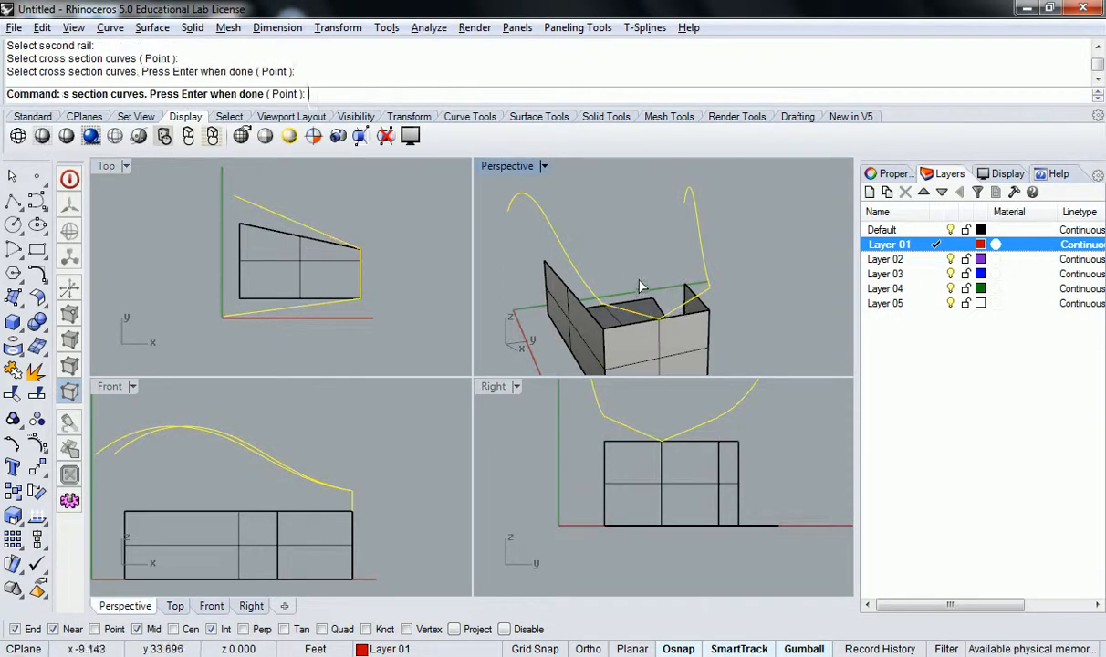
left_click(459, 464)
- Examine the two-rail roof above the room from several angles in a maximized Perspective view, and return to the four-view layout
right_click_drag(585, 283, 693, 180)
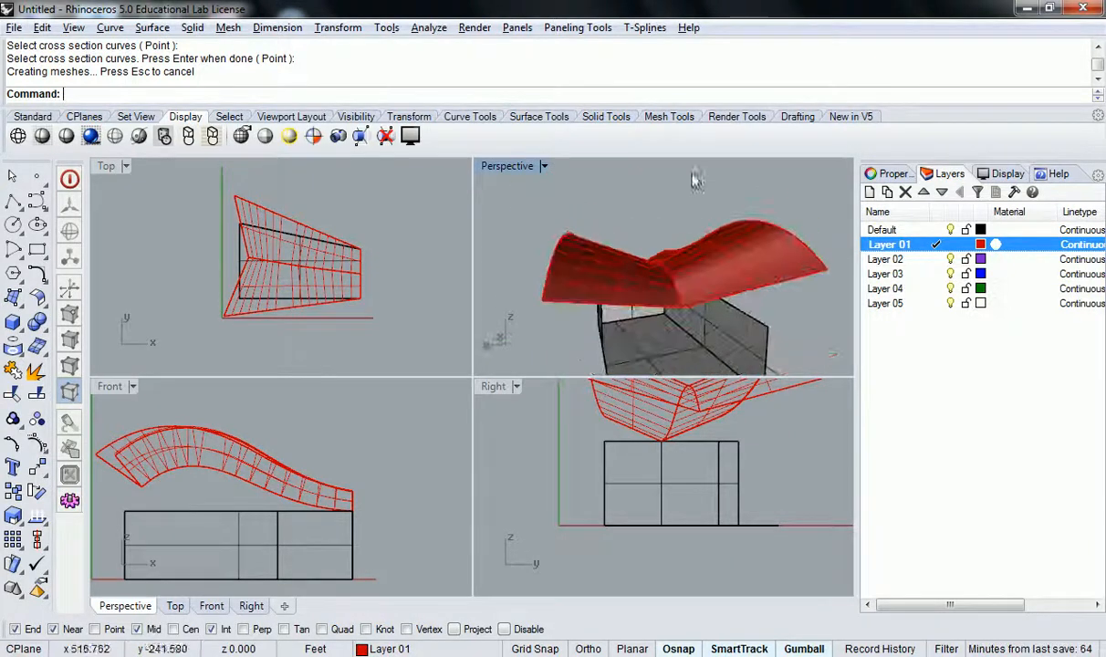
right_click_drag(626, 206, 720, 211)
right_click_drag(681, 244, 479, 344)
double_click(507, 168)
scroll(436, 281, "down", 9)
right_click_drag(421, 320, 565, 316, "shift")
right_click_drag(393, 371, 419, 369)
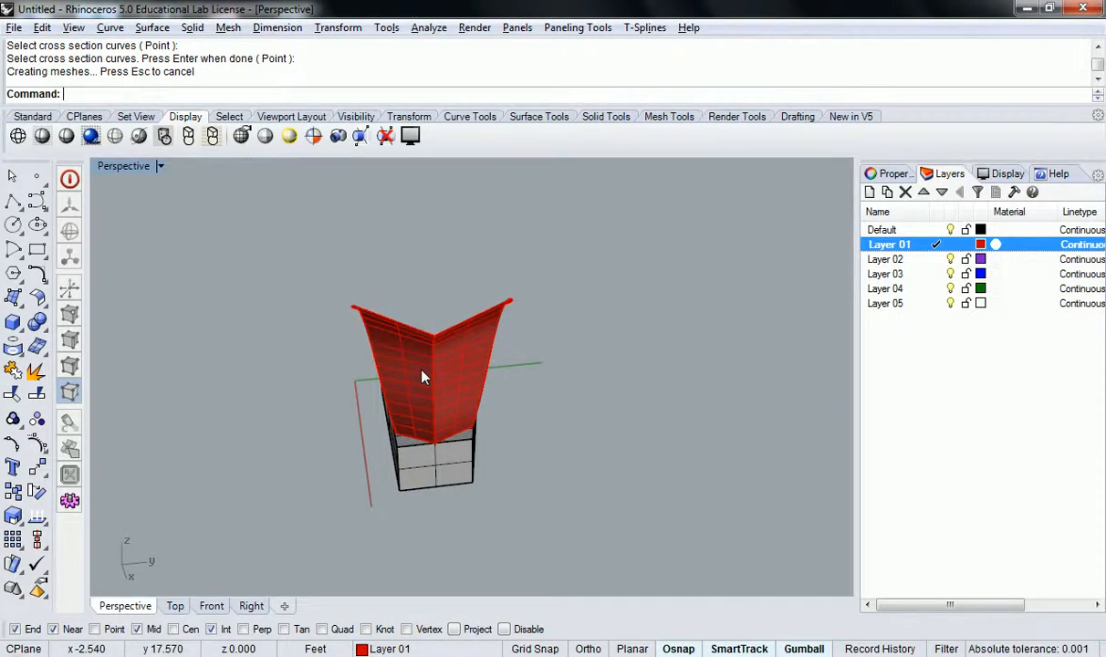
right_click_drag(424, 375, 444, 407)
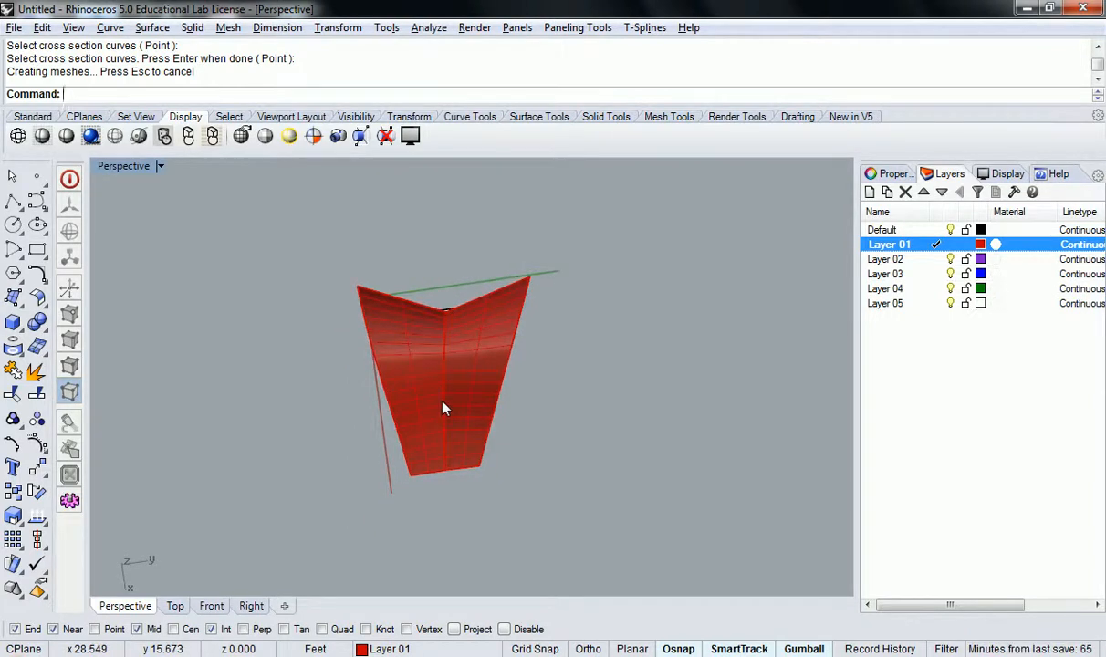
double_click(124, 164)
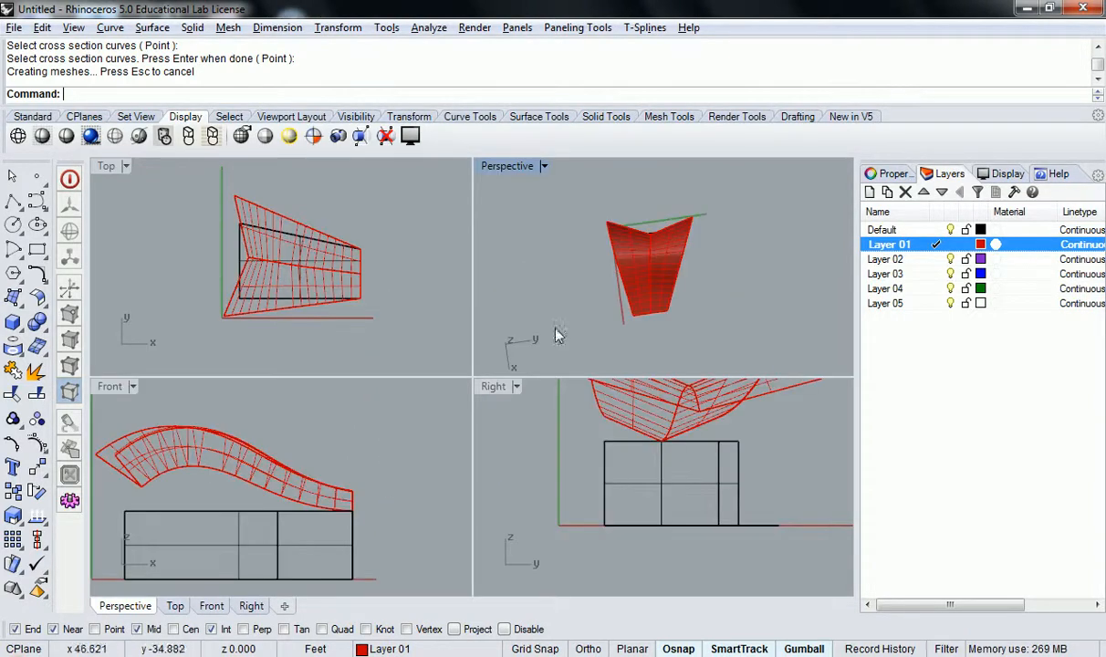
- Delete the two-rail roof and turn on the edit points of both wavy rail curves
left_click(333, 286)
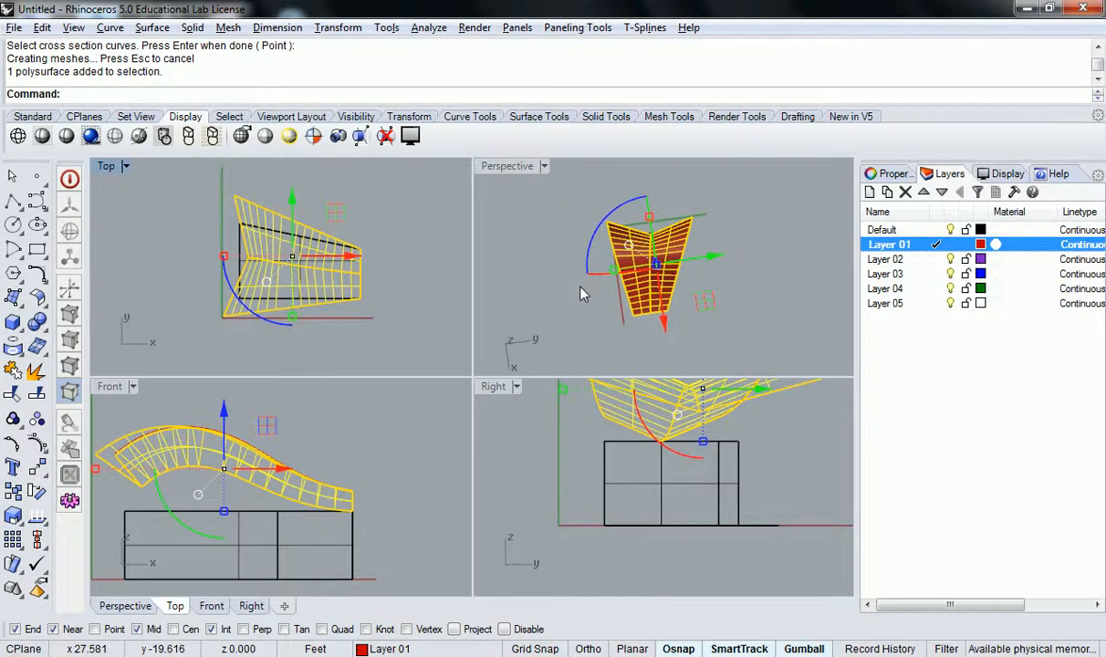
key("Delete")
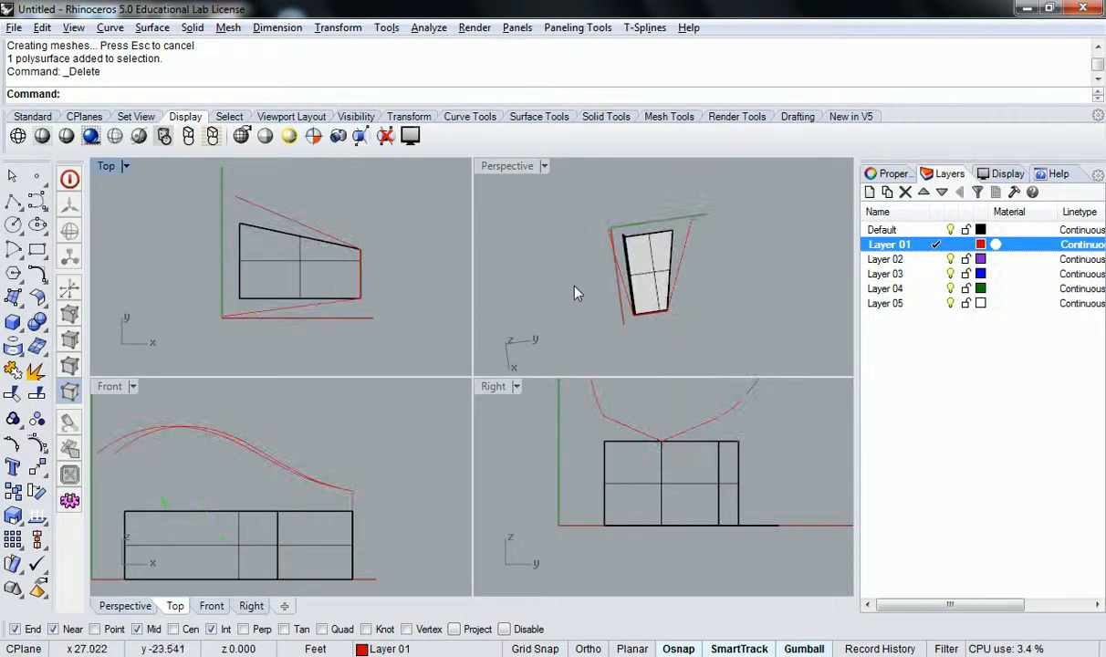
left_click(680, 269)
left_click(610, 236)
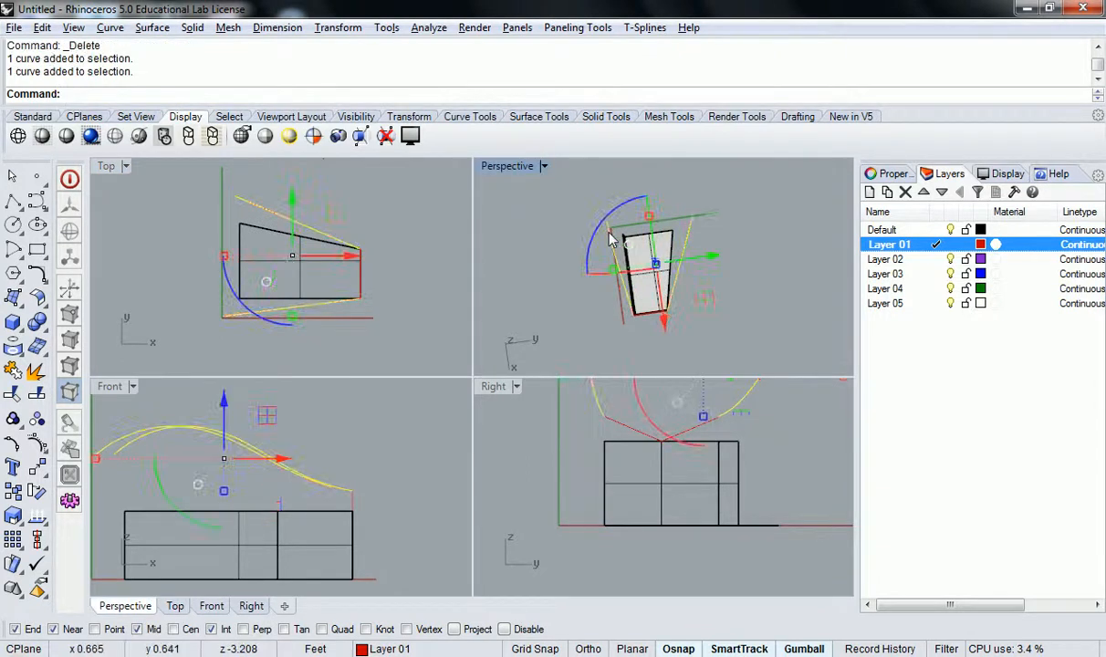
left_click(13, 445)
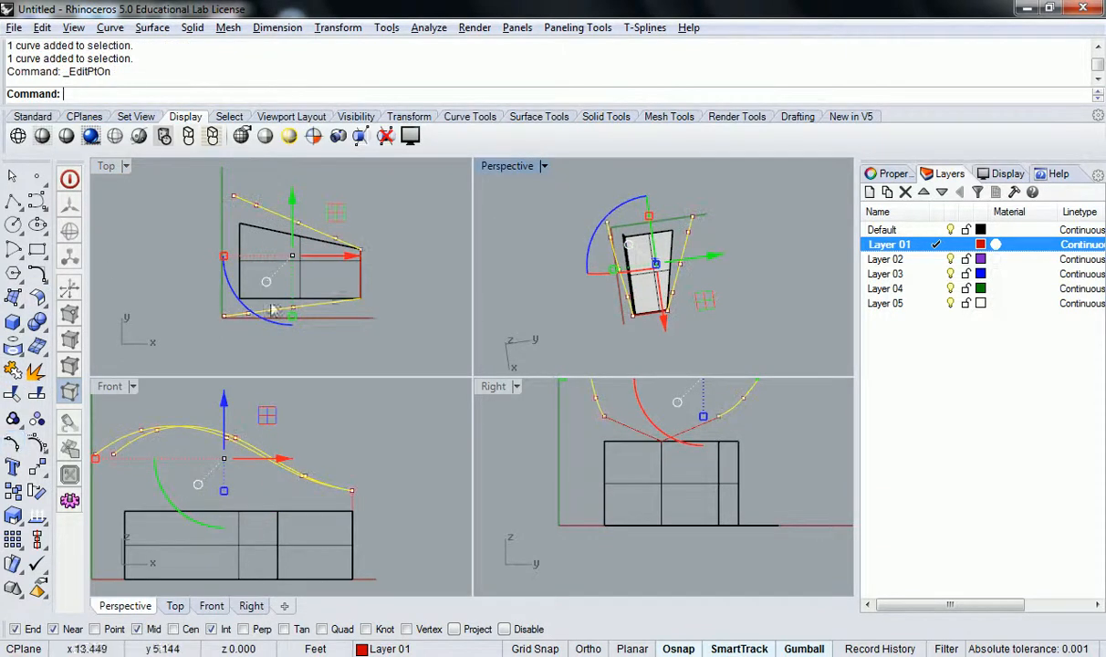
- Move the middle edit point of the rail beside the straight wall slightly outward in the Top view
left_click(398, 317)
left_click(293, 307)
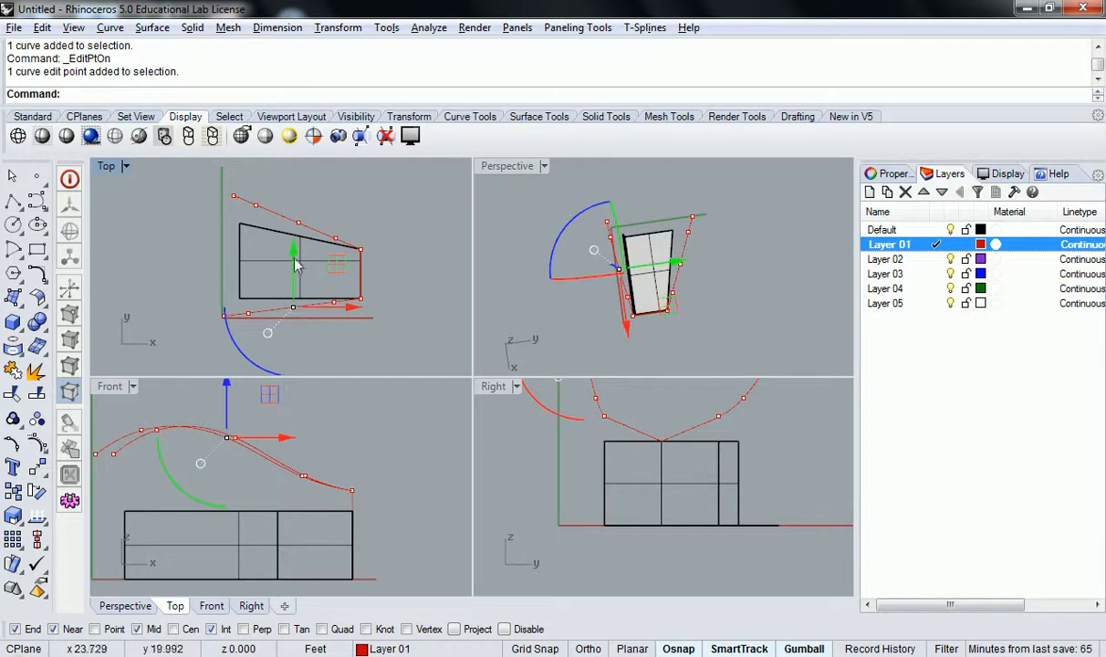
left_click_drag(296, 260, 295, 255)
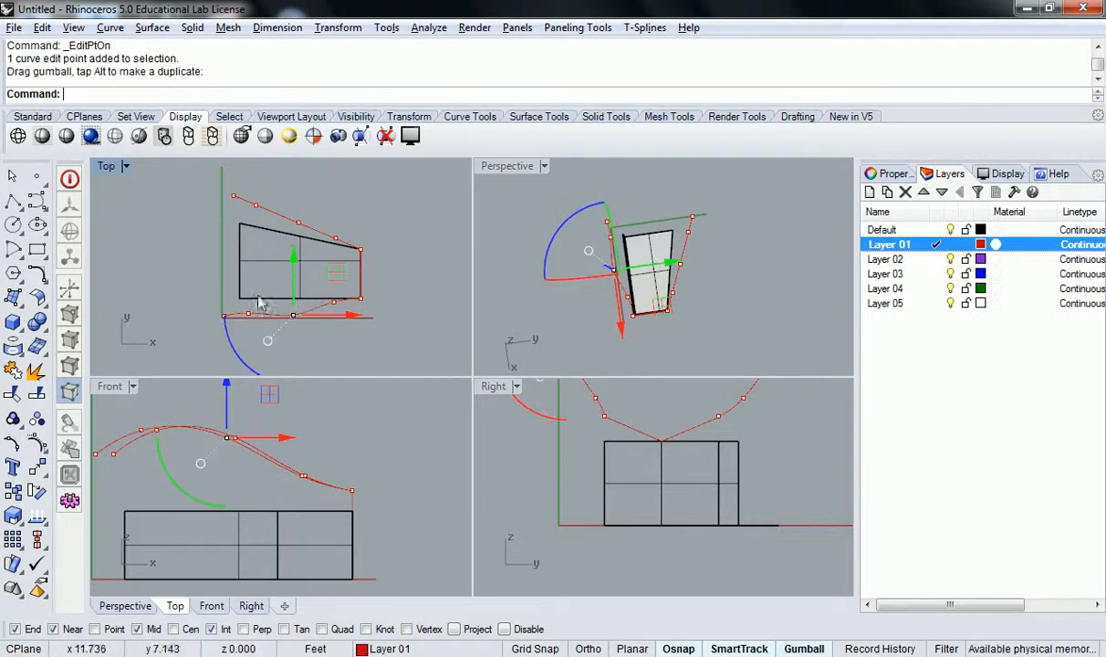
- Reshape the rail beside the slanted wall by moving its middle edit point outward and its far-end points inward, and turn off the edit points
left_click(296, 203)
left_click_drag(312, 180, 293, 202)
left_click(250, 224)
left_click(252, 250)
left_click_drag(253, 212, 229, 205)
left_click(229, 241)
left_click(349, 230)
mouse_move(357, 299)
right_mouse_down()
mouse_move(373, 250)
mouse_move(350, 279)
right_mouse_up()
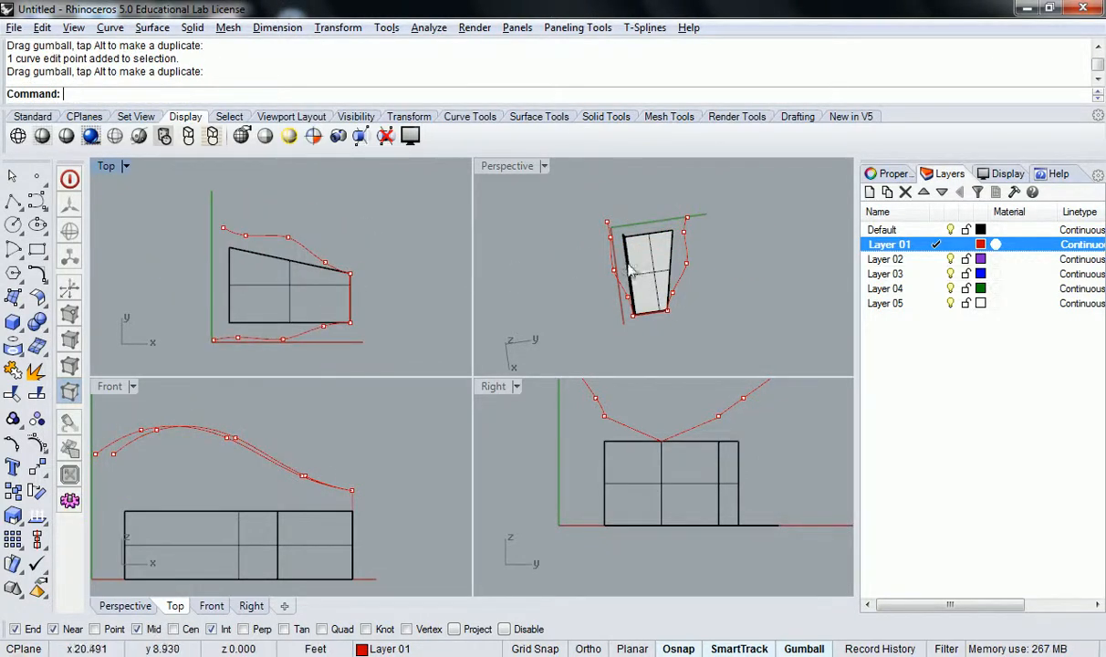
key("Escape")
- Create a Sweep2 roof from the two reshaped rails and the V-shaped cross section, without simplifying the cross-section curve
right_click_drag(729, 387, 705, 459)
scroll(704, 459, "down", 8)
right_click_drag(646, 306, 722, 169)
scroll(719, 274, "up", 6)
right_click_drag(721, 281, 676, 304)
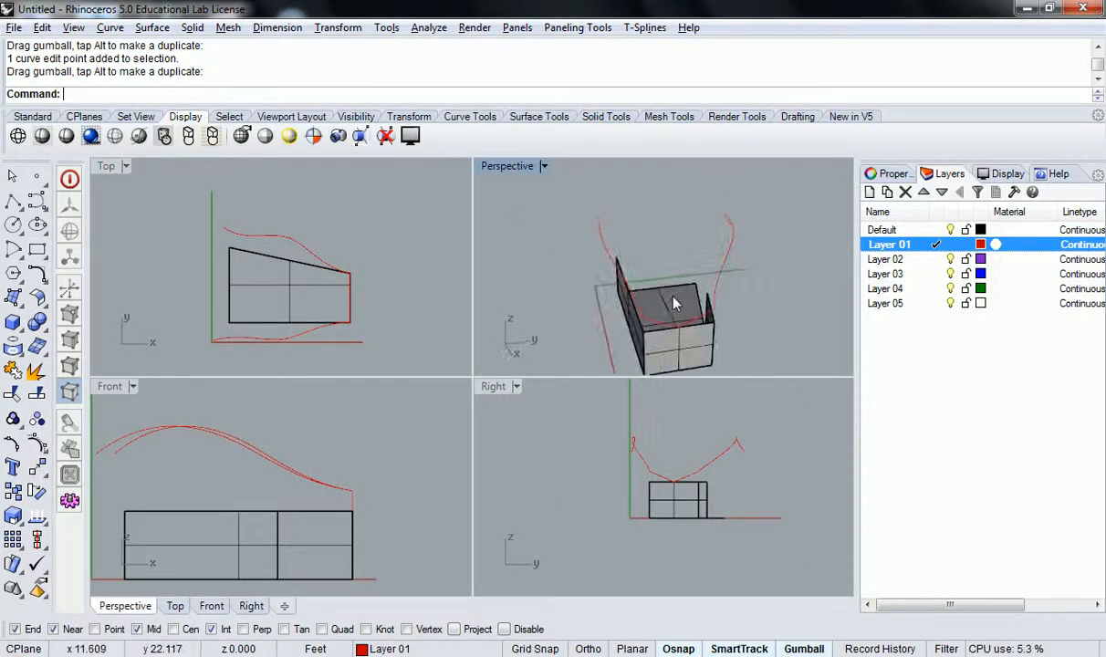
type("Sweep2")
key("Return")
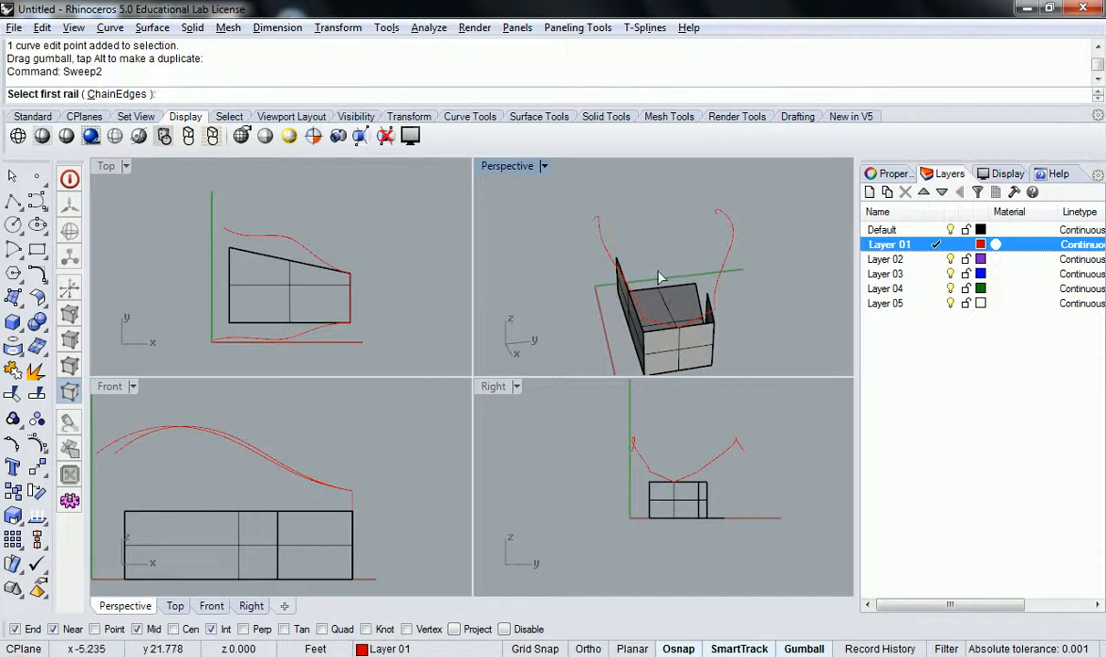
left_click(598, 232)
left_click(731, 244)
left_click(704, 314)
key("Return")
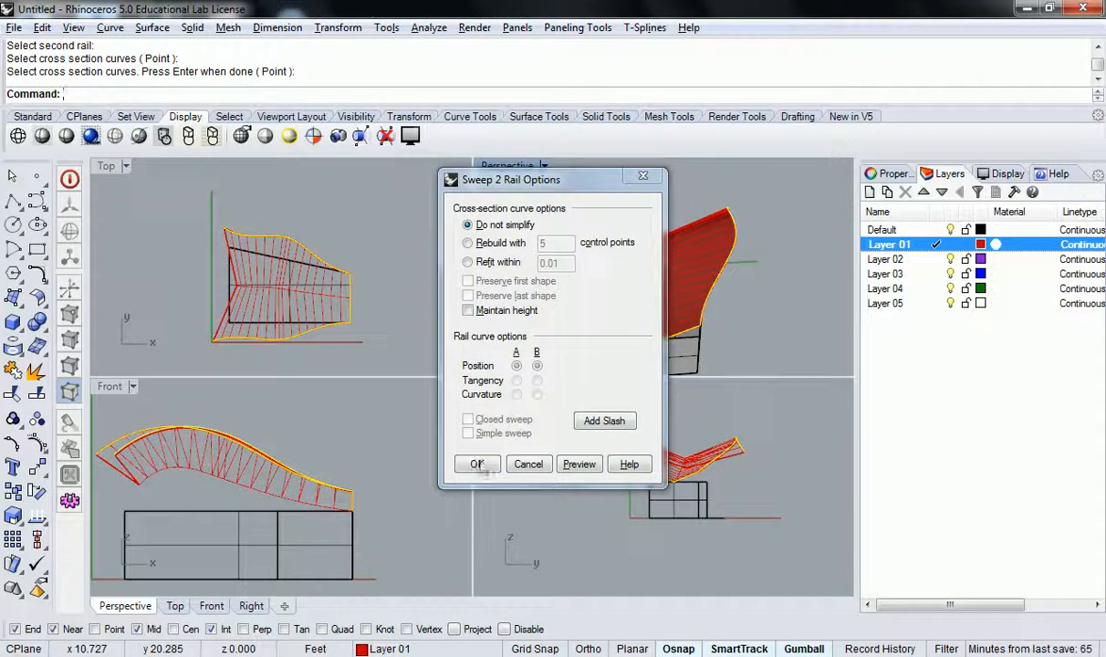
left_click(477, 465)
- Examine the new curved roof above the room from several angles in a maximized Perspective view
right_click_drag(320, 263, 235, 257)
right_click_drag(690, 241, 529, 182)
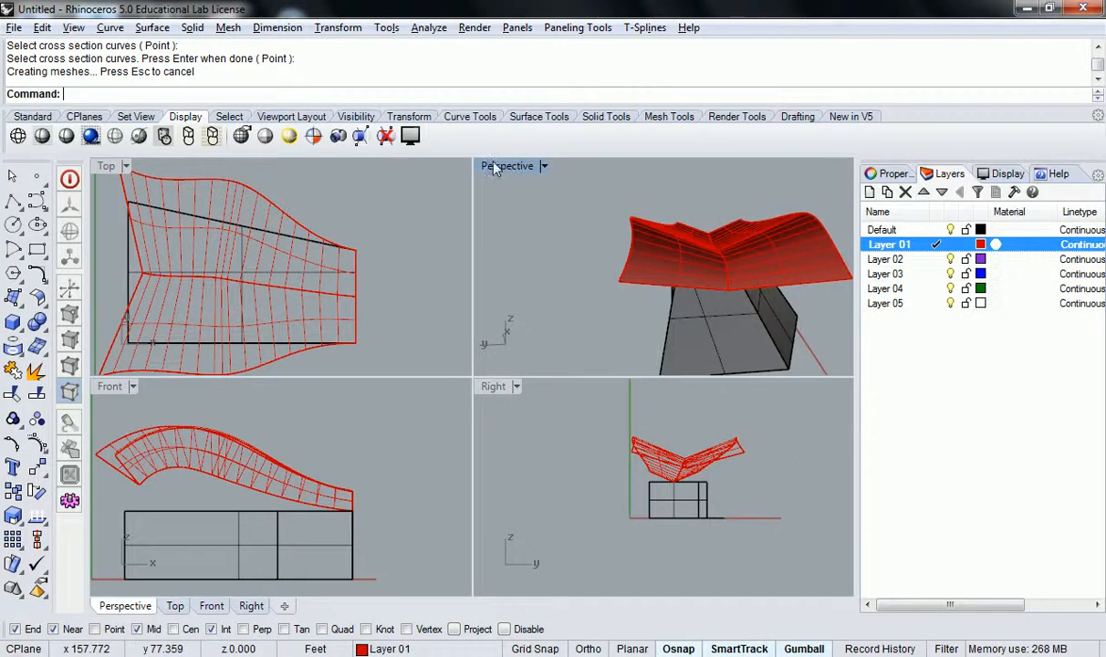
double_click(492, 167)
right_click_drag(602, 315, 516, 340)
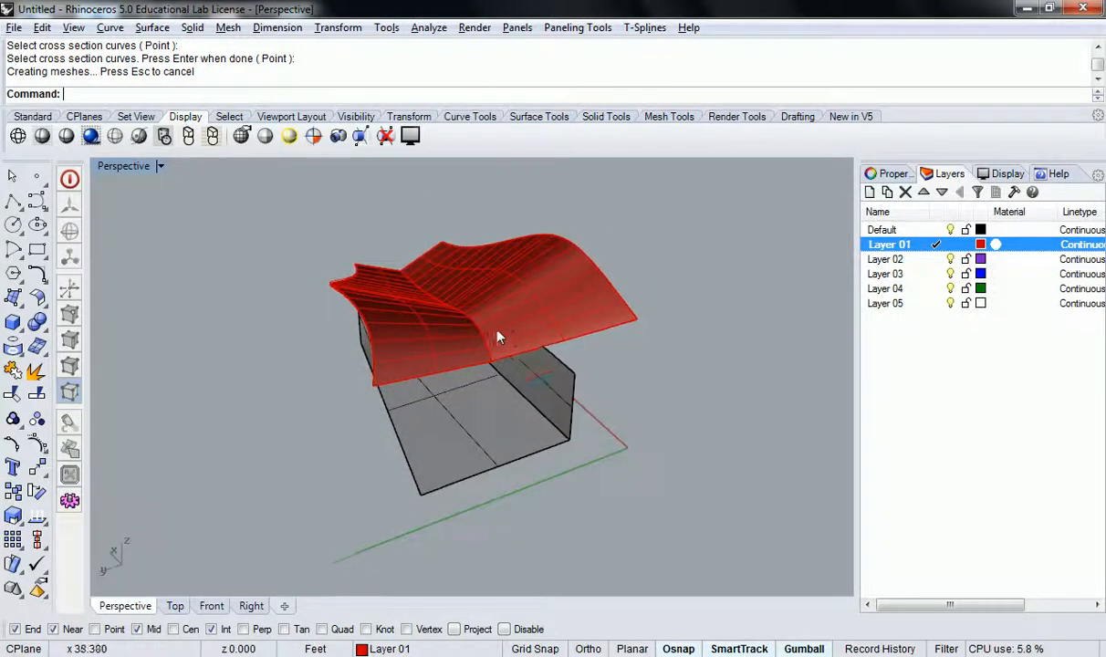
scroll(498, 319, "up", 5)
right_click_drag(452, 314, 497, 307)
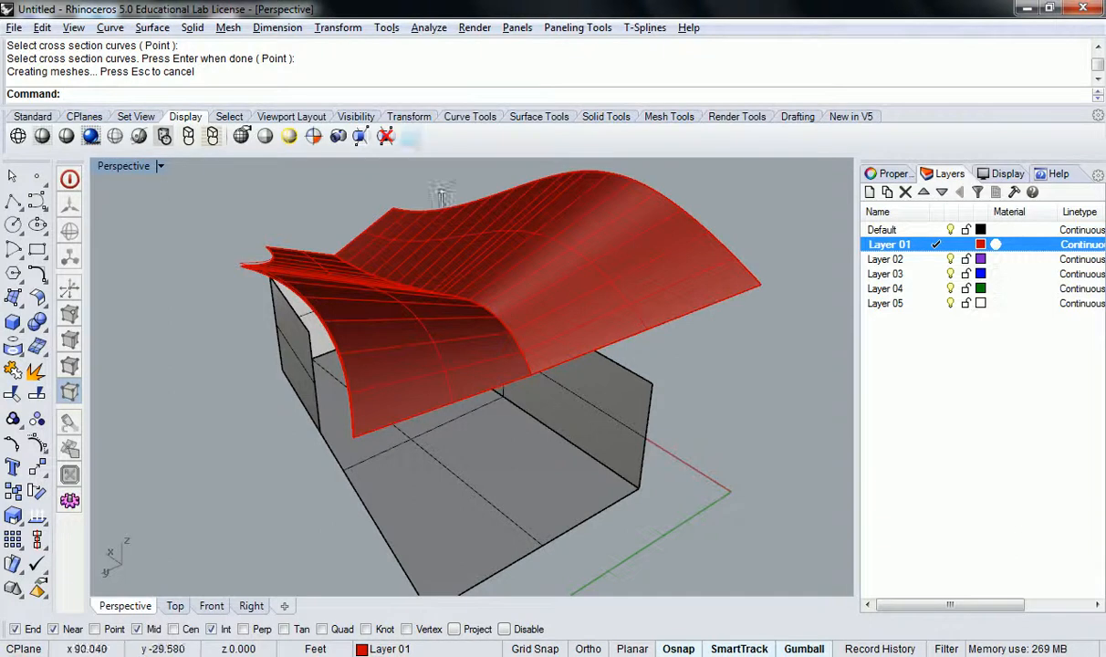
scroll(375, 266, "down", 14)
right_click_drag(379, 269, 471, 345)
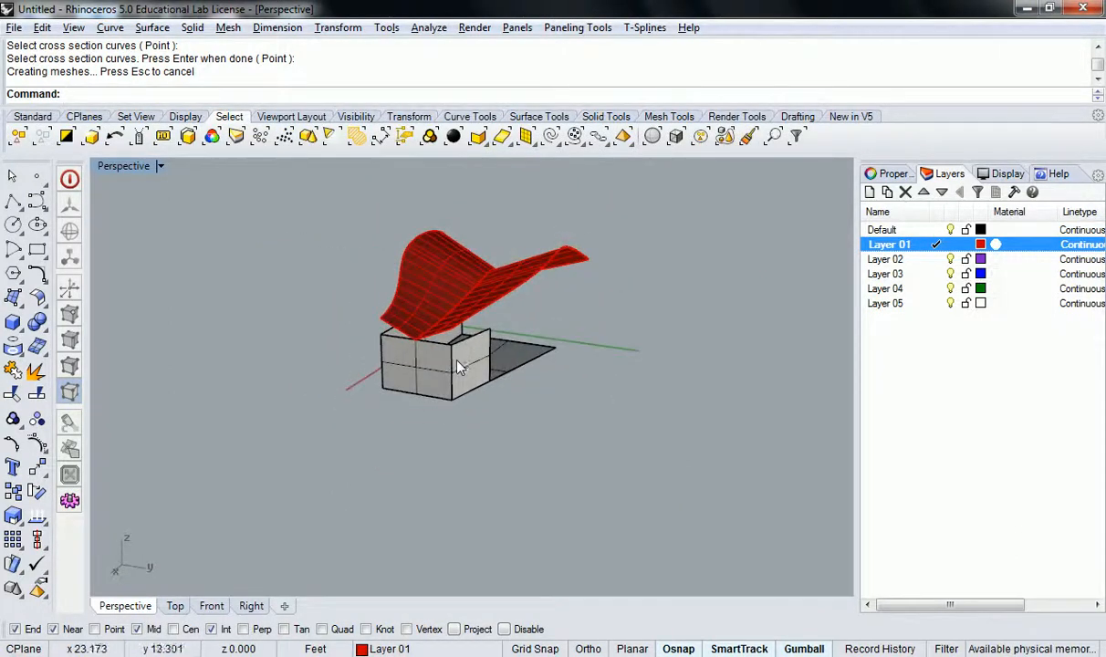
- Copy the room's floor and three walls, without the roof, along the y axis to the empty area beside it
left_click(461, 364, "ctrl+shift")
left_click(426, 353, "ctrl+shift")
left_click(529, 362, "ctrl+shift")
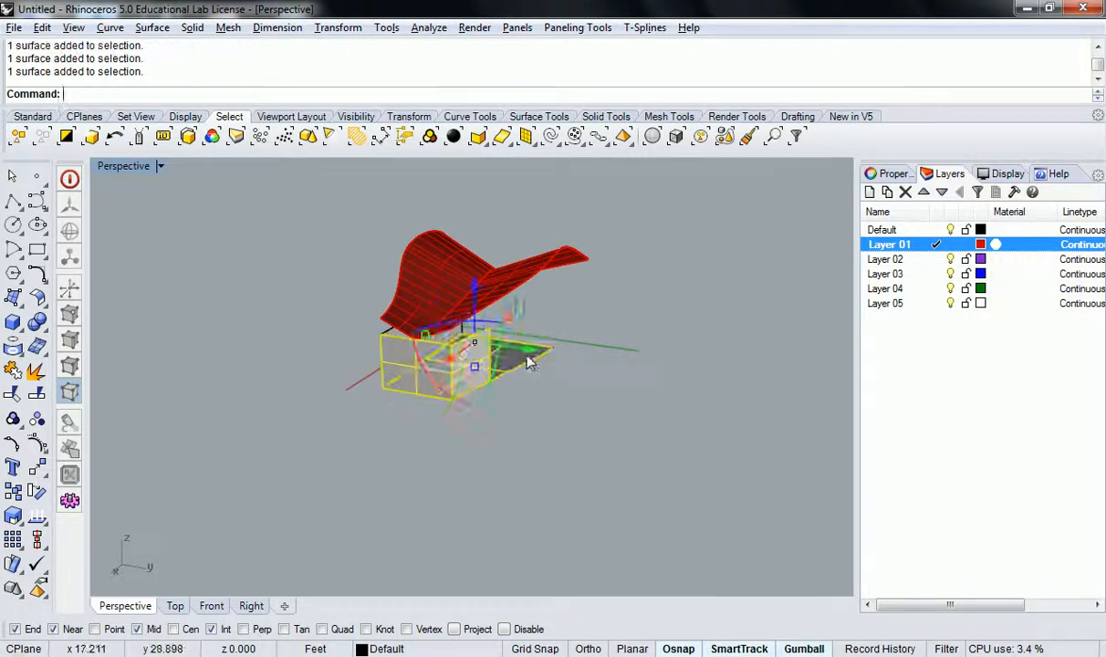
scroll(390, 337, "up", 10)
left_click(388, 339, "ctrl+shift")
scroll(390, 339, "down", 12)
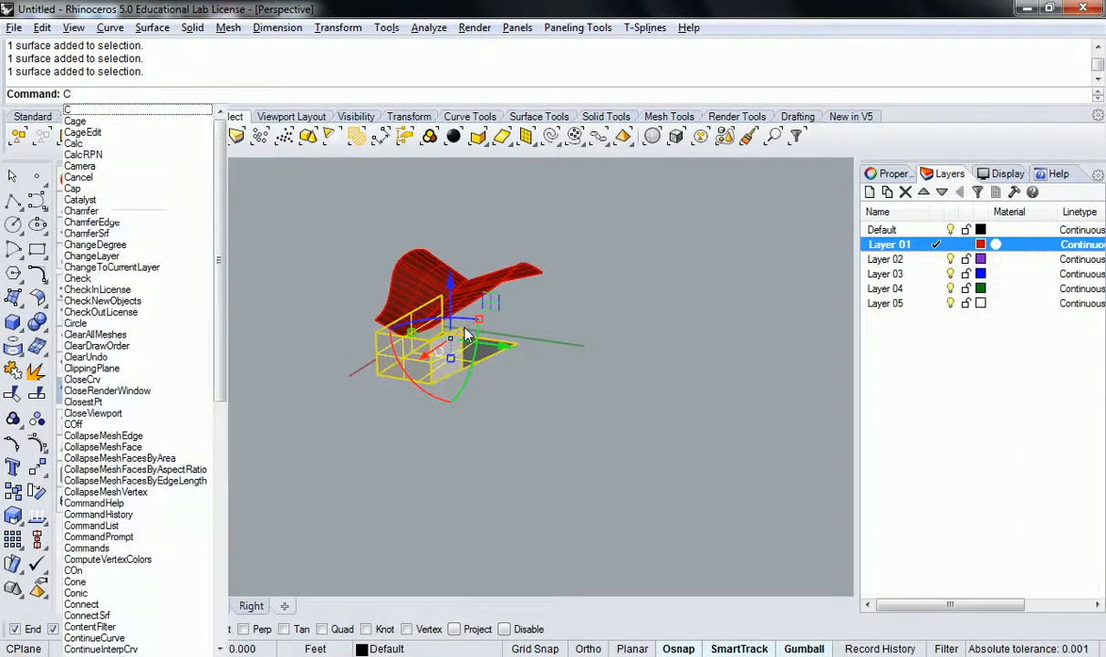
key("BackSpace")
left_click_drag(504, 347, 674, 376)
key("alt")
left_click(645, 271)
- Examine the roofed room and the uncovered room copy side by side from several angles
right_click_drag(646, 271, 625, 237)
right_click_drag(507, 239, 551, 287)
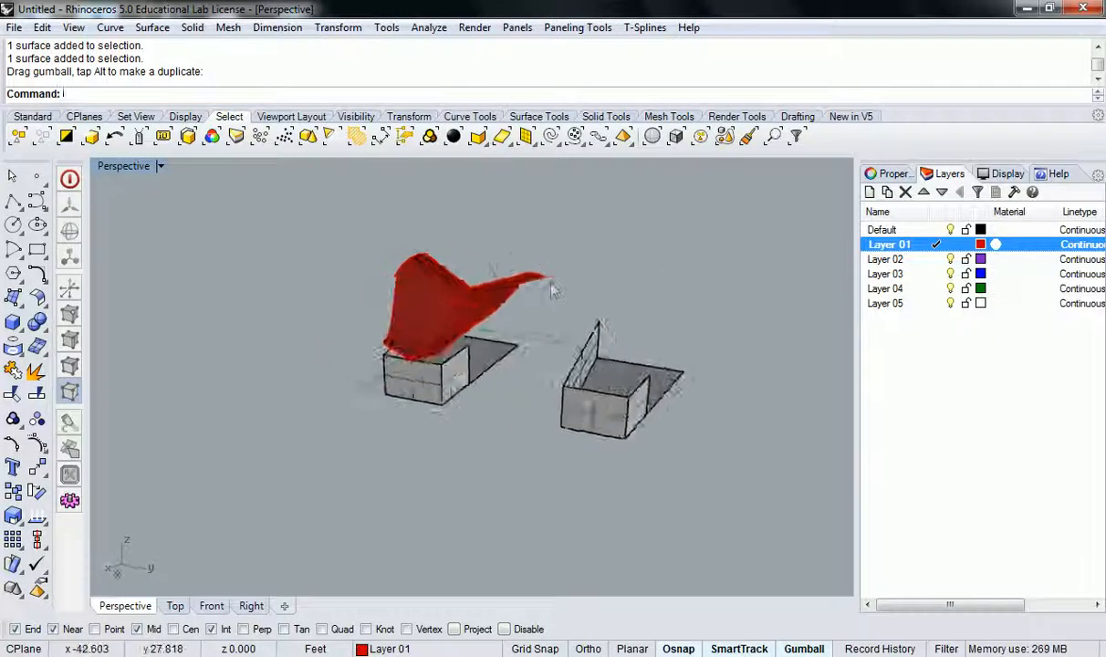
scroll(551, 290, "up", 5)
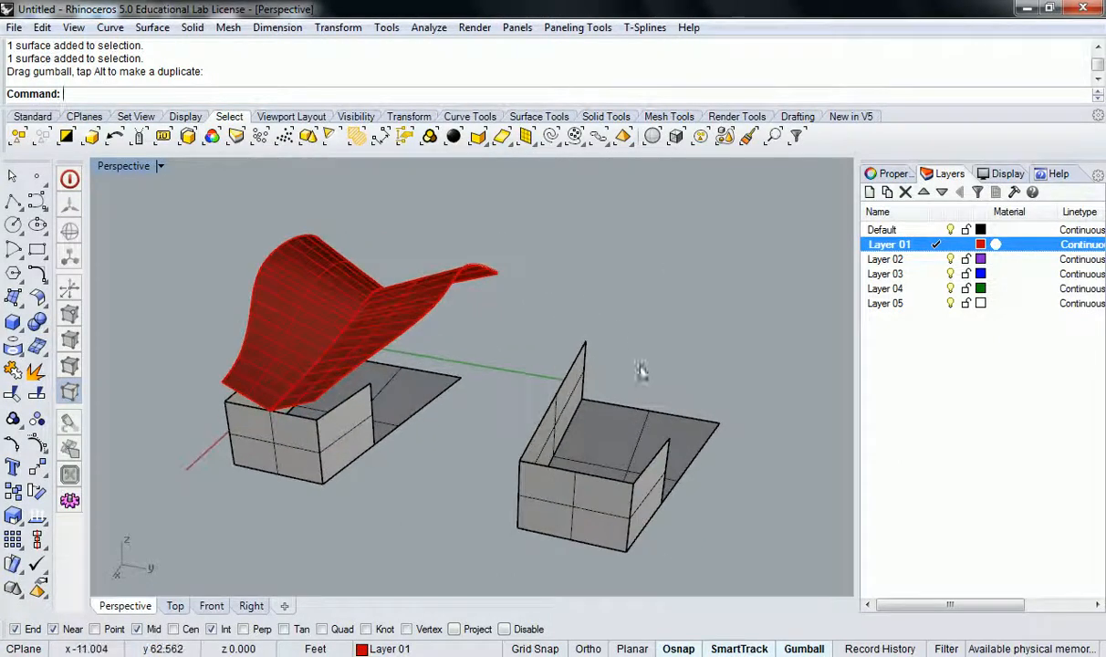
right_click_drag(642, 368, 624, 361, "shift")
left_click(381, 290)
left_click(539, 321)
right_click_drag(540, 323, 609, 399)
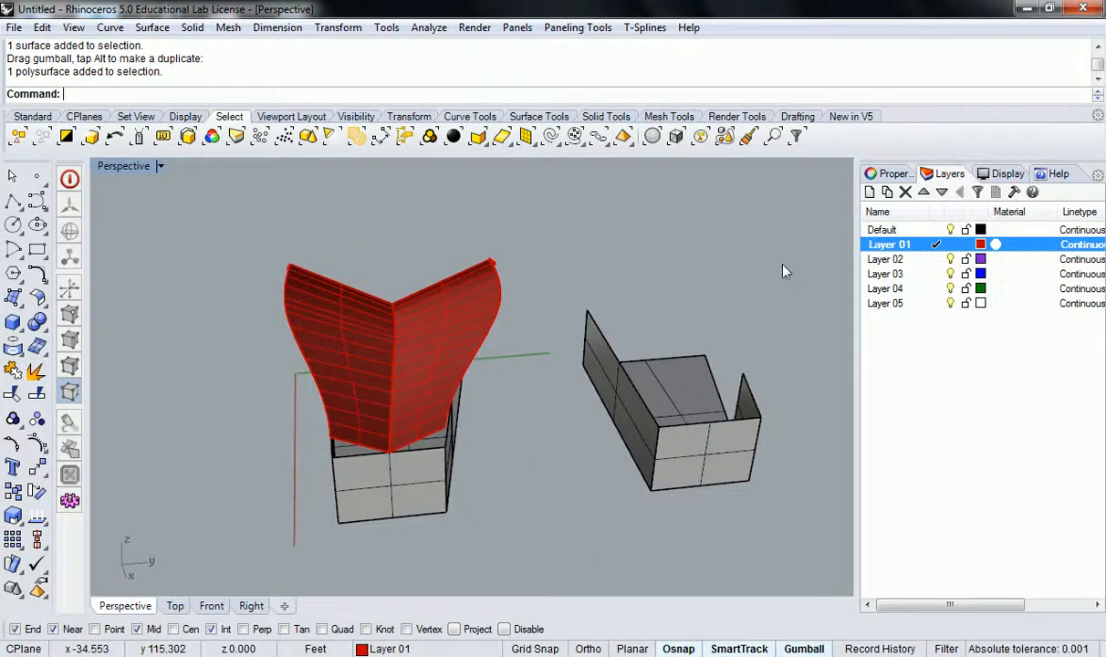
right_click_drag(740, 304, 716, 323)
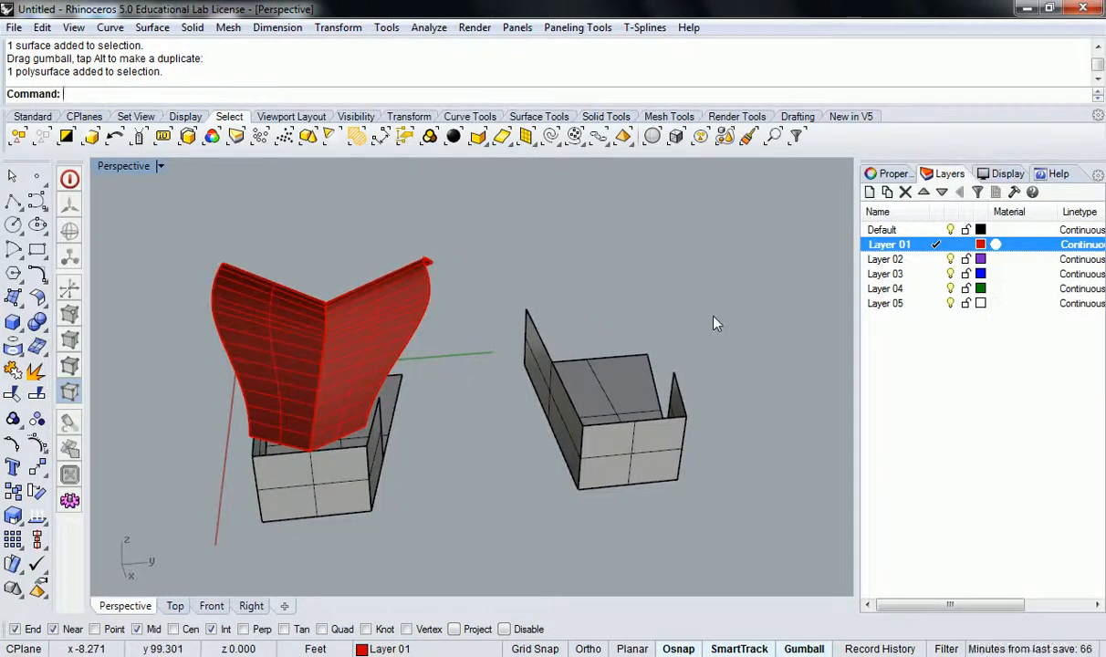